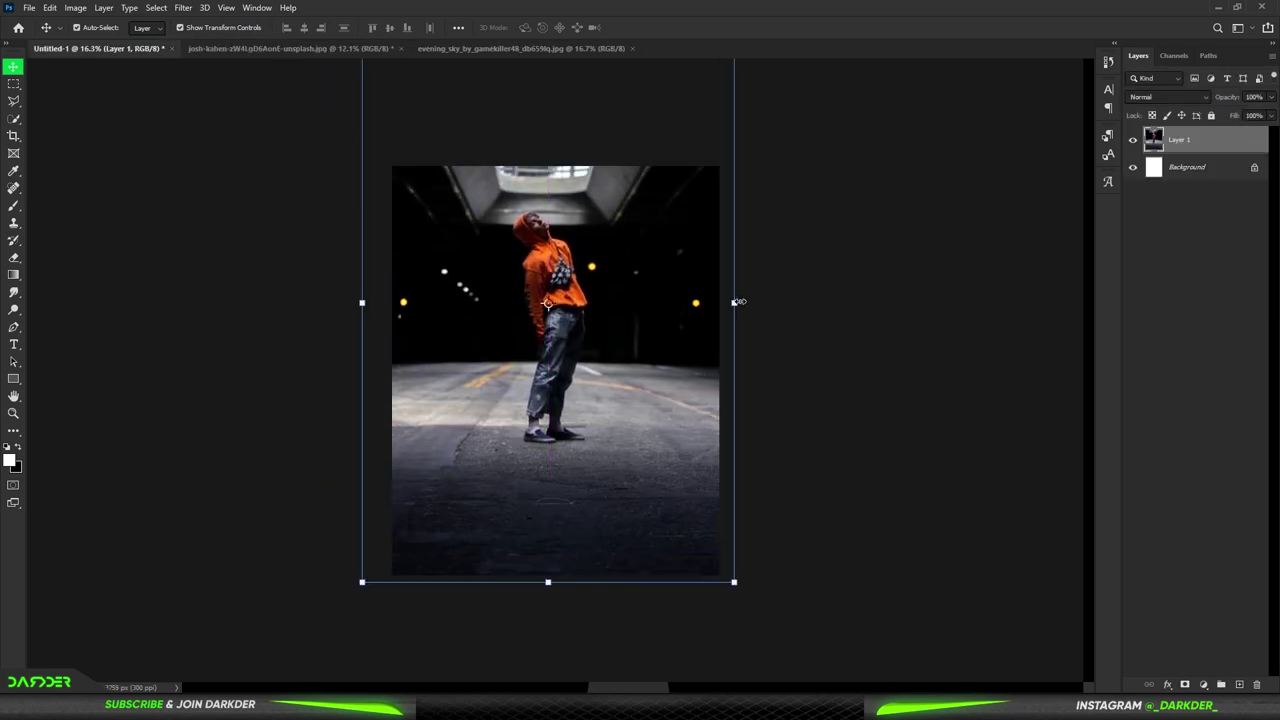
Scale the tunnel photo on Layer 1 up to fill the canvas and apply the resize
{"action": "left_click_drag", "start_coordinate": [623, 333], "coordinate": [720, 364]}
{"action": "left_click", "coordinate": [1180, 366]}
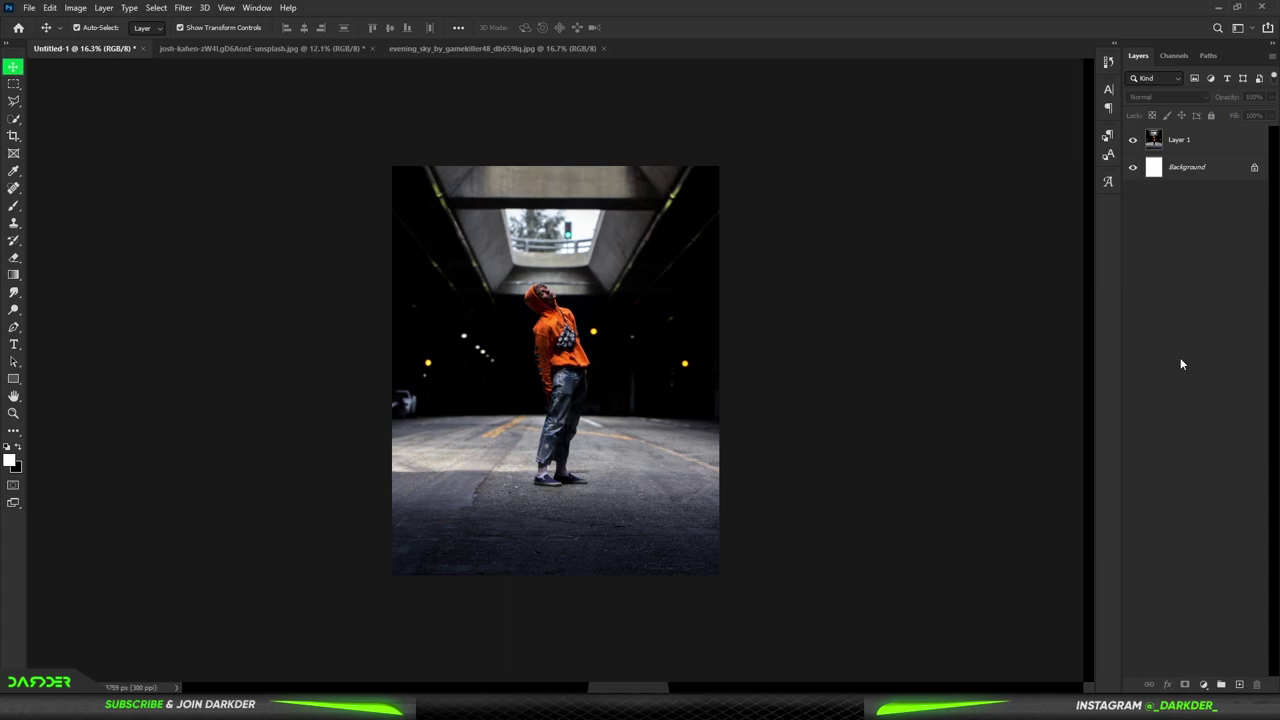
{"action": "left_click", "coordinate": [437, 331]}
Start a Pen path at the shoe toe, tracing up the sock and jeans edges
{"action": "key", "text": "p"}
{"action": "scroll", "coordinate": [545, 500], "scroll_direction": "up", "scroll_amount": 10, "text": "alt"}
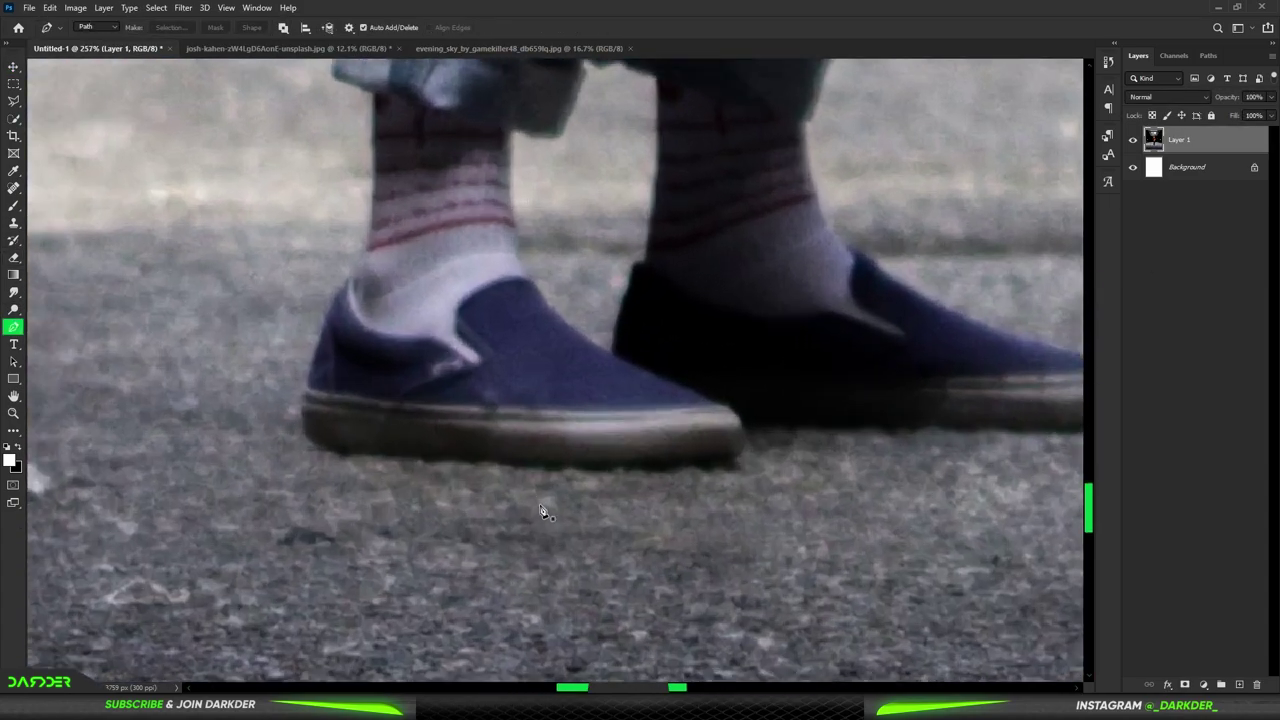
{"action": "scroll", "coordinate": [740, 462], "scroll_direction": "up", "scroll_amount": 1, "text": "alt"}
{"action": "left_click", "coordinate": [737, 459]}
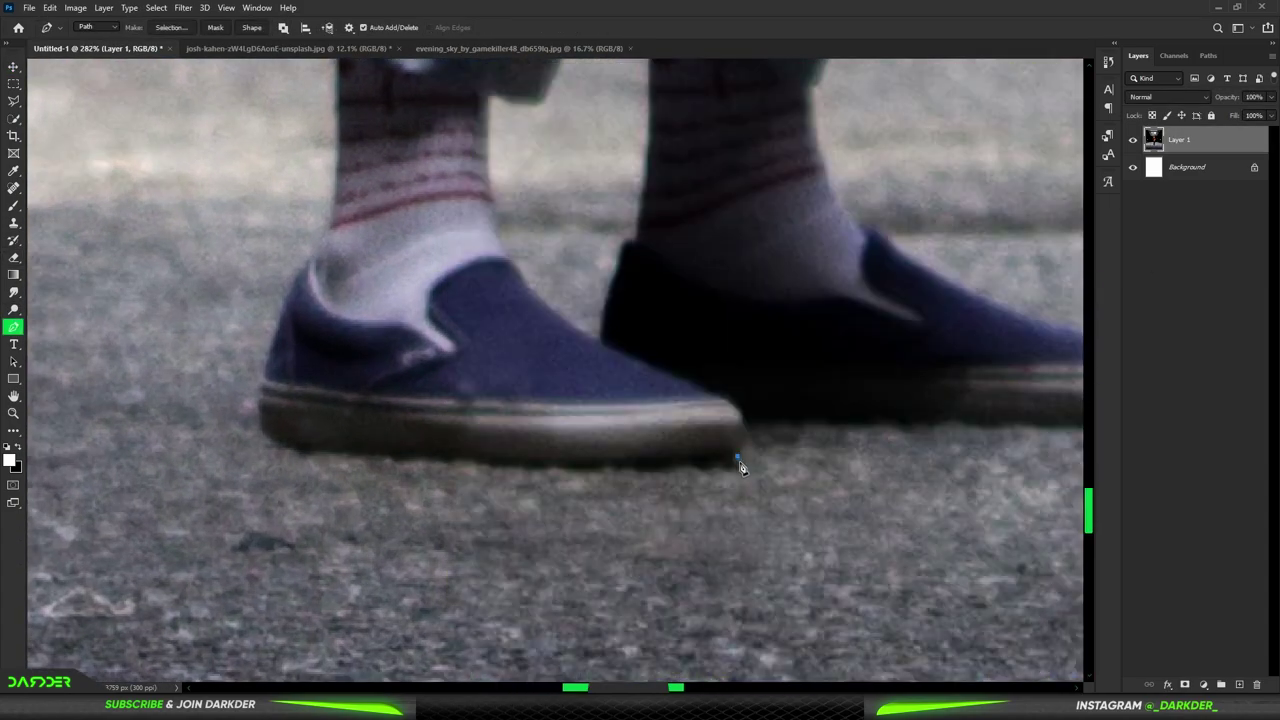
{"action": "scroll", "coordinate": [265, 368], "scroll_direction": "up", "scroll_amount": 5}
{"action": "left_click", "coordinate": [328, 614]}
{"action": "left_click", "coordinate": [357, 575]}
{"action": "left_click", "coordinate": [368, 537]}
{"action": "left_click", "coordinate": [368, 497]}
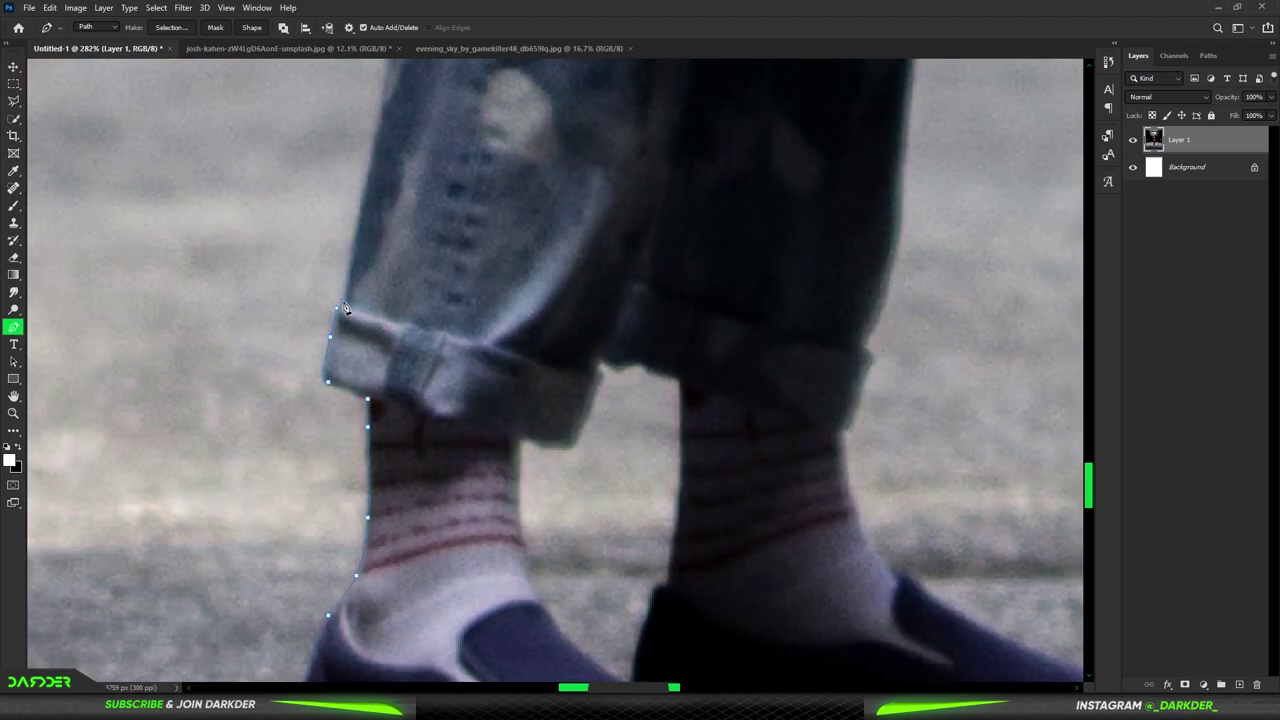
{"action": "scroll", "coordinate": [345, 308], "scroll_direction": "up", "scroll_amount": 5}
{"action": "left_click", "coordinate": [403, 426]}
{"action": "left_click", "coordinate": [438, 380]}
{"action": "left_click", "coordinate": [443, 348]}
{"action": "left_click", "coordinate": [420, 341]}
{"action": "left_click", "coordinate": [404, 335]}
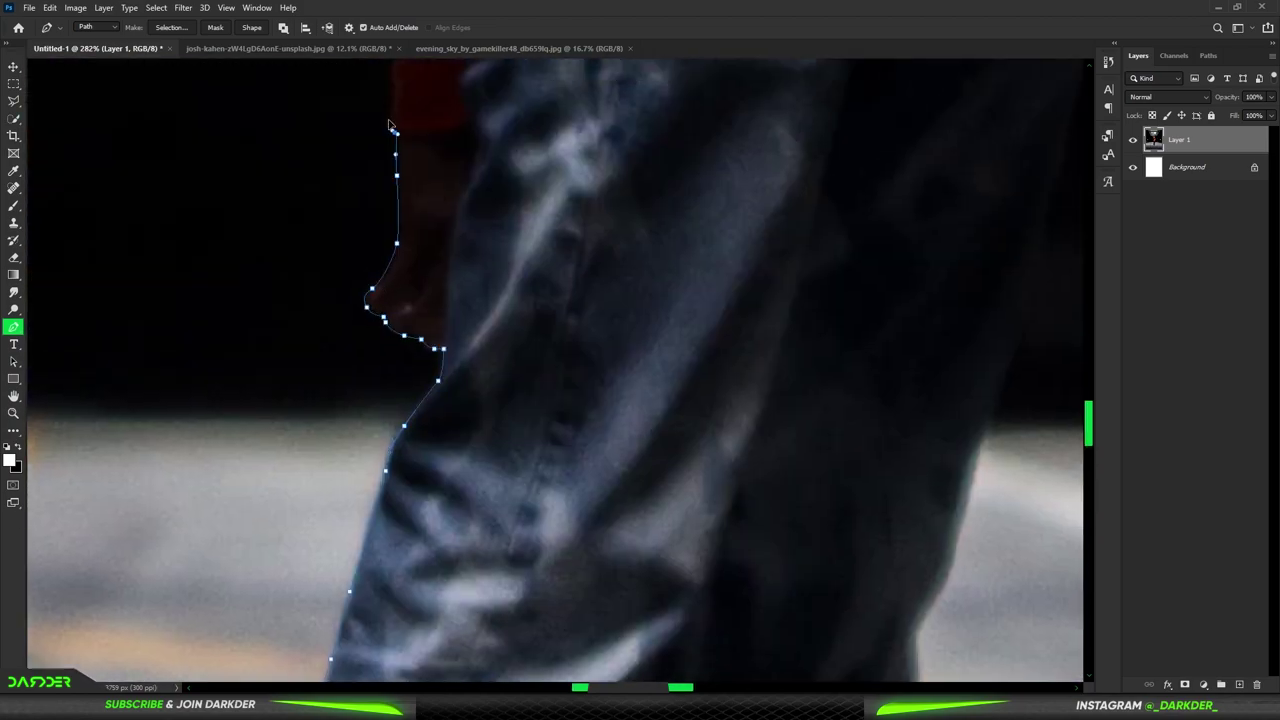
Continue the Pen path up the shoulder, around the hood and down the hoodie's right edge
{"action": "scroll", "coordinate": [390, 125], "scroll_direction": "up", "scroll_amount": 5}
{"action": "scroll", "coordinate": [295, 208], "scroll_direction": "up", "scroll_amount": 5}
{"action": "scroll", "coordinate": [260, 200], "scroll_direction": "up", "scroll_amount": 5}
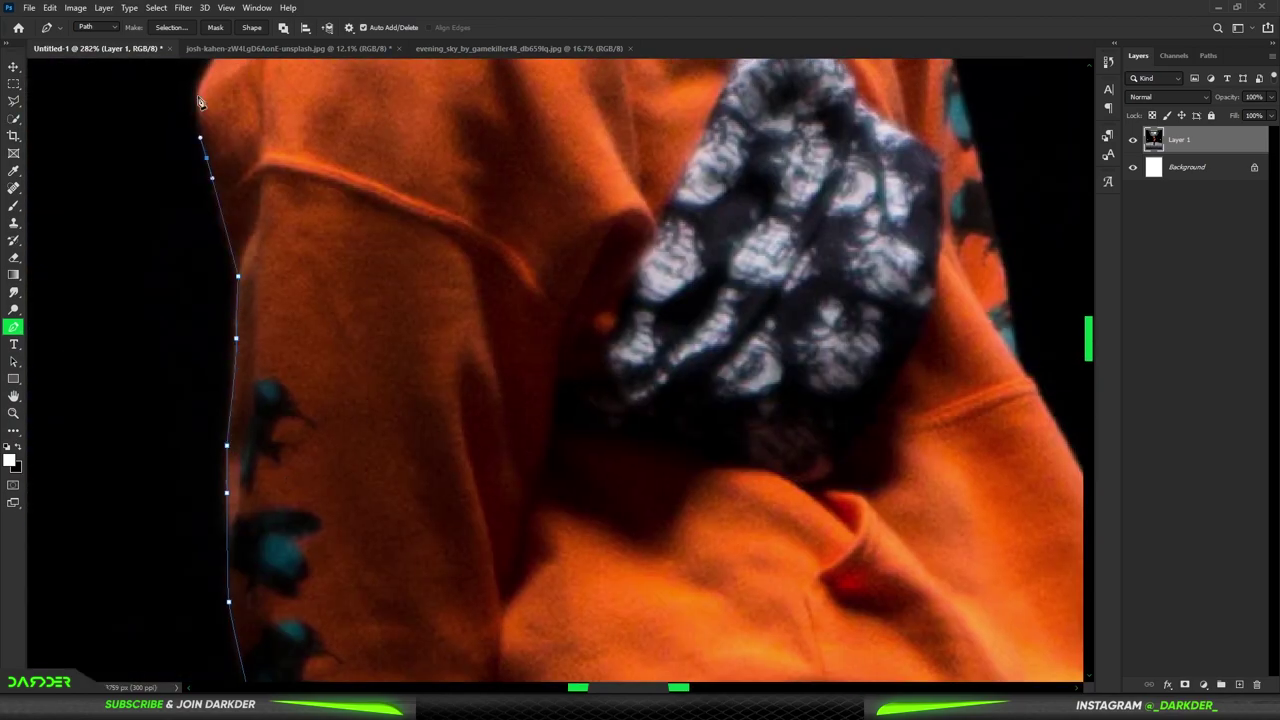
{"action": "scroll", "coordinate": [230, 200], "scroll_direction": "up", "scroll_amount": 5}
{"action": "left_click", "coordinate": [188, 300]}
{"action": "left_click", "coordinate": [240, 125]}
{"action": "scroll", "coordinate": [240, 125], "scroll_direction": "up", "scroll_amount": 5}
{"action": "scroll", "coordinate": [270, 309], "scroll_direction": "up", "scroll_amount": 5}
{"action": "scroll", "coordinate": [300, 200], "scroll_direction": "up", "scroll_amount": 2}
{"action": "left_click", "coordinate": [333, 129]}
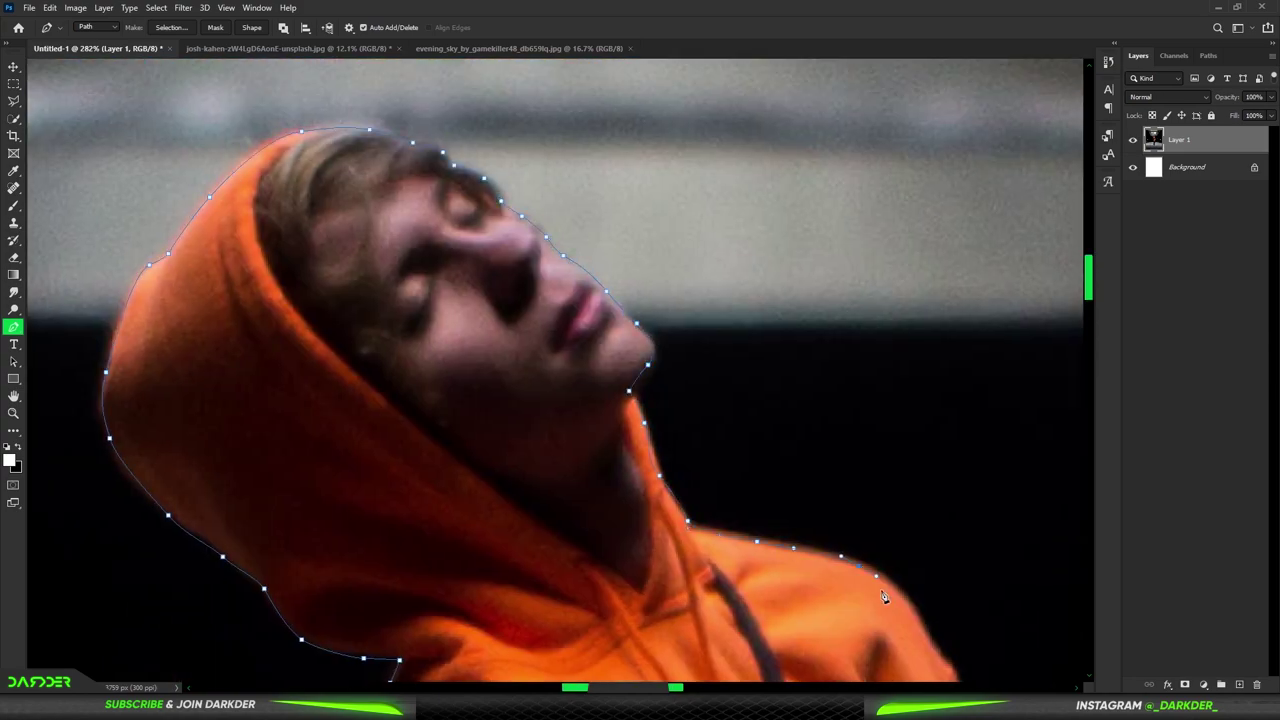
{"action": "scroll", "coordinate": [884, 597], "scroll_direction": "down", "scroll_amount": 5}
{"action": "scroll", "coordinate": [870, 540], "scroll_direction": "down", "scroll_amount": 5}
{"action": "scroll", "coordinate": [860, 480], "scroll_direction": "down", "scroll_amount": 5}
{"action": "scroll", "coordinate": [850, 440], "scroll_direction": "down", "scroll_amount": 5}
{"action": "left_click", "coordinate": [835, 392]}
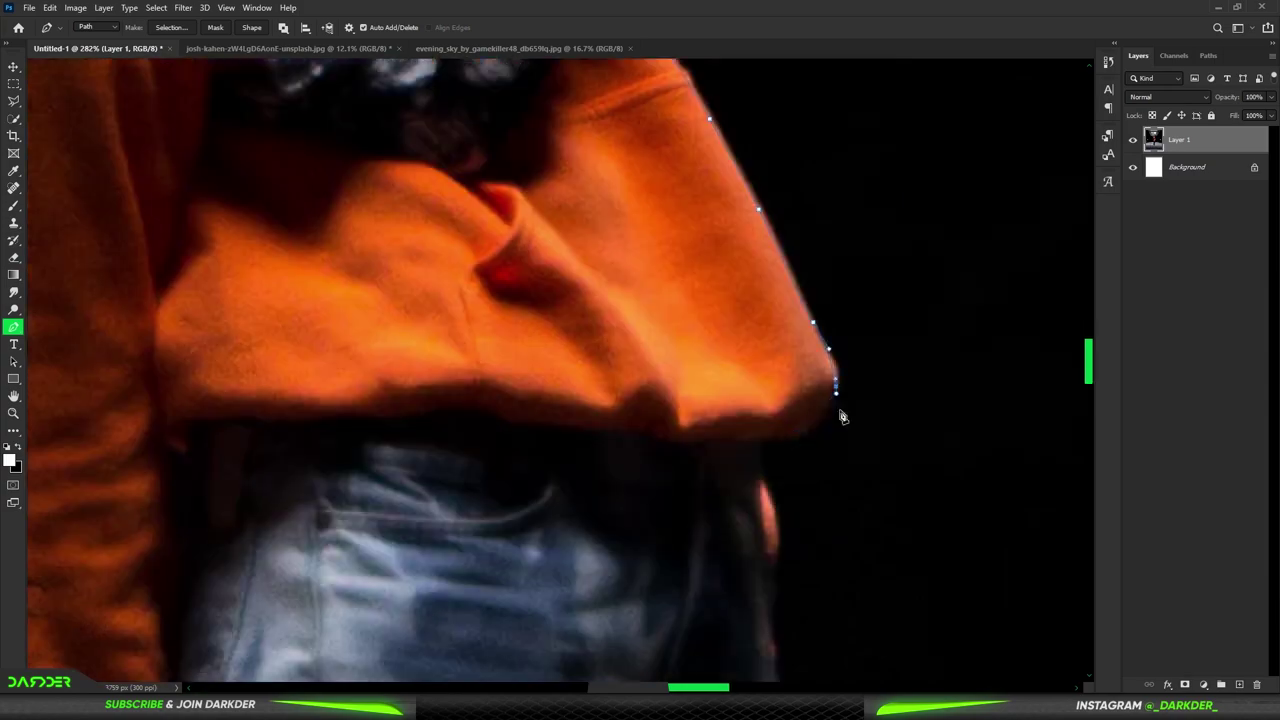
Trace down the jeans and shoe, close the path and turn the figure into a selection
{"action": "scroll", "coordinate": [842, 417], "scroll_direction": "down", "scroll_amount": 5}
{"action": "left_click", "coordinate": [637, 451]}
{"action": "scroll", "coordinate": [637, 451], "scroll_direction": "down", "scroll_amount": 5}
{"action": "left_click", "coordinate": [679, 367]}
{"action": "scroll", "coordinate": [670, 300], "scroll_direction": "down", "scroll_amount": 2}
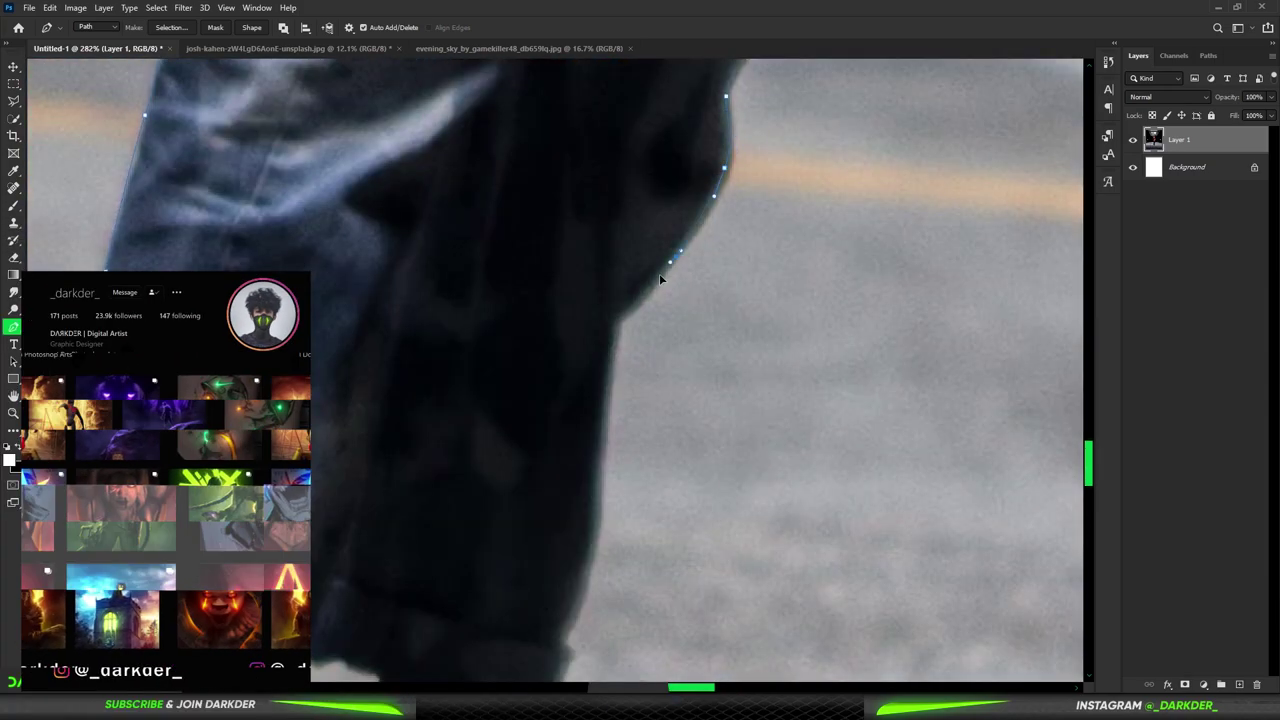
{"action": "scroll", "coordinate": [660, 279], "scroll_direction": "down", "scroll_amount": 3}
{"action": "left_click", "coordinate": [609, 262]}
{"action": "left_click", "coordinate": [576, 540]}
{"action": "scroll", "coordinate": [576, 540], "scroll_direction": "down", "scroll_amount": 5}
{"action": "left_click", "coordinate": [676, 300]}
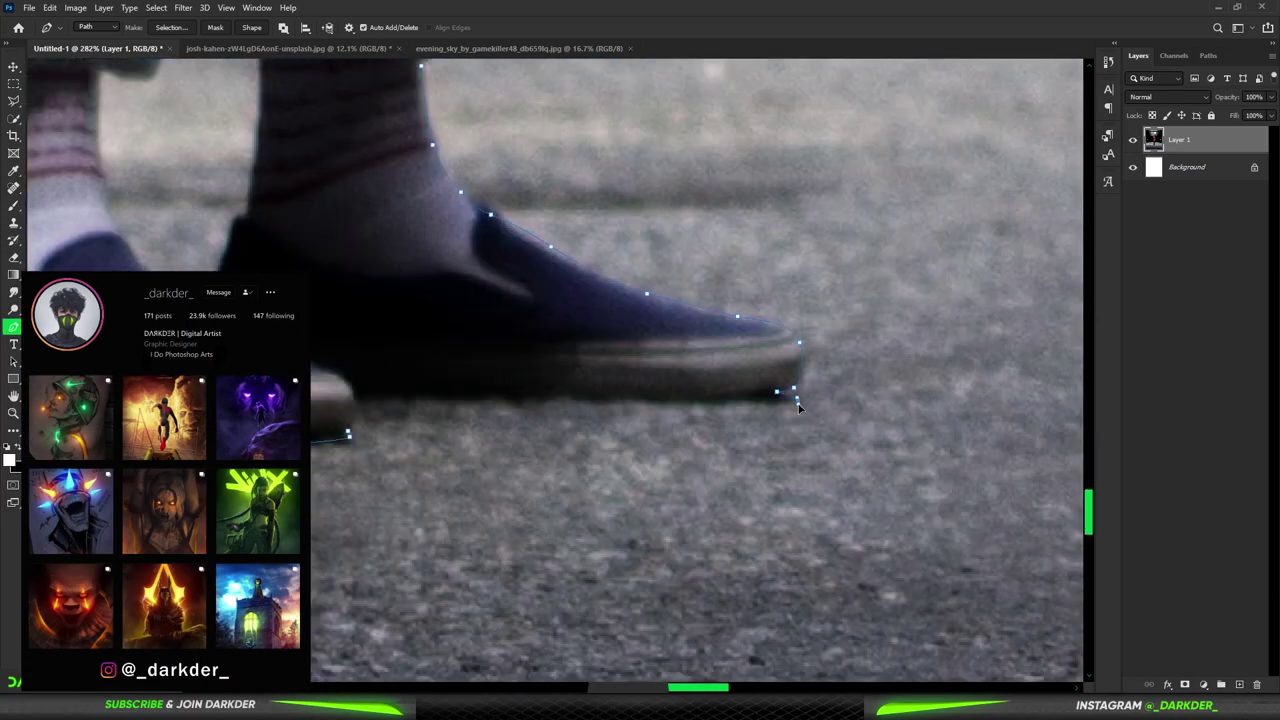
{"action": "left_click", "coordinate": [363, 405]}
{"action": "key", "text": "Return"}
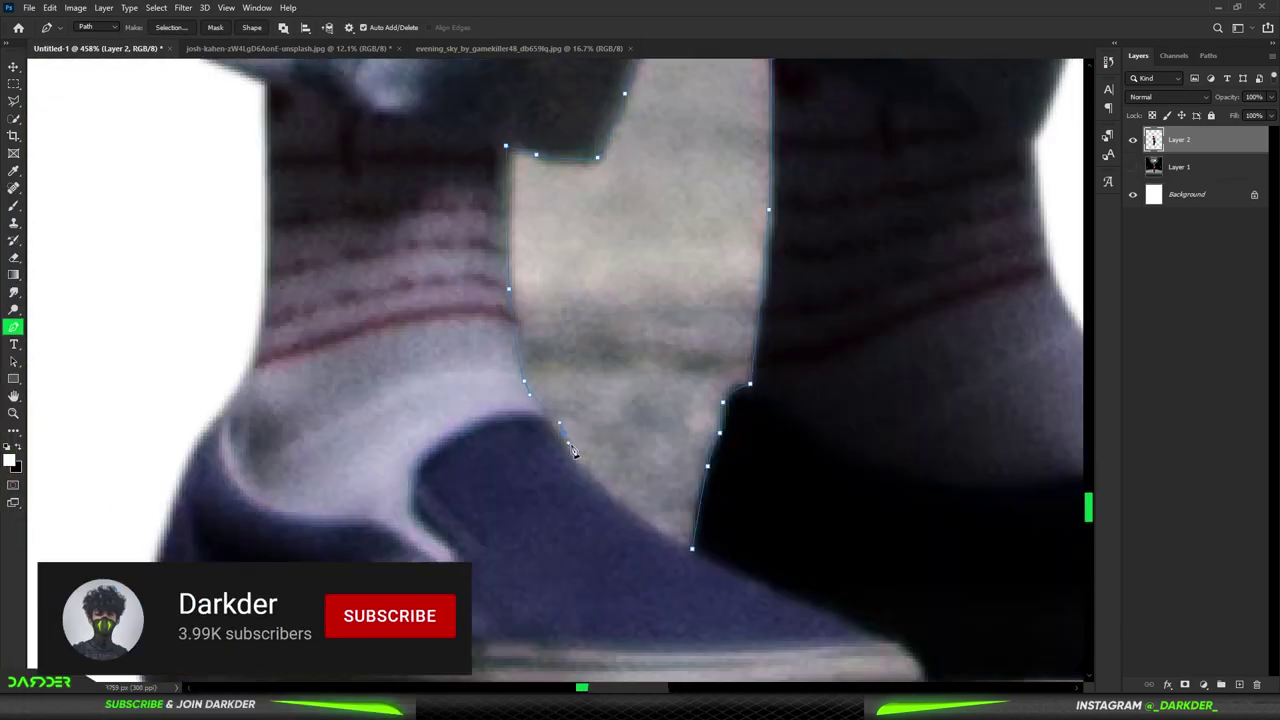
{"action": "right_click", "coordinate": [646, 142]}
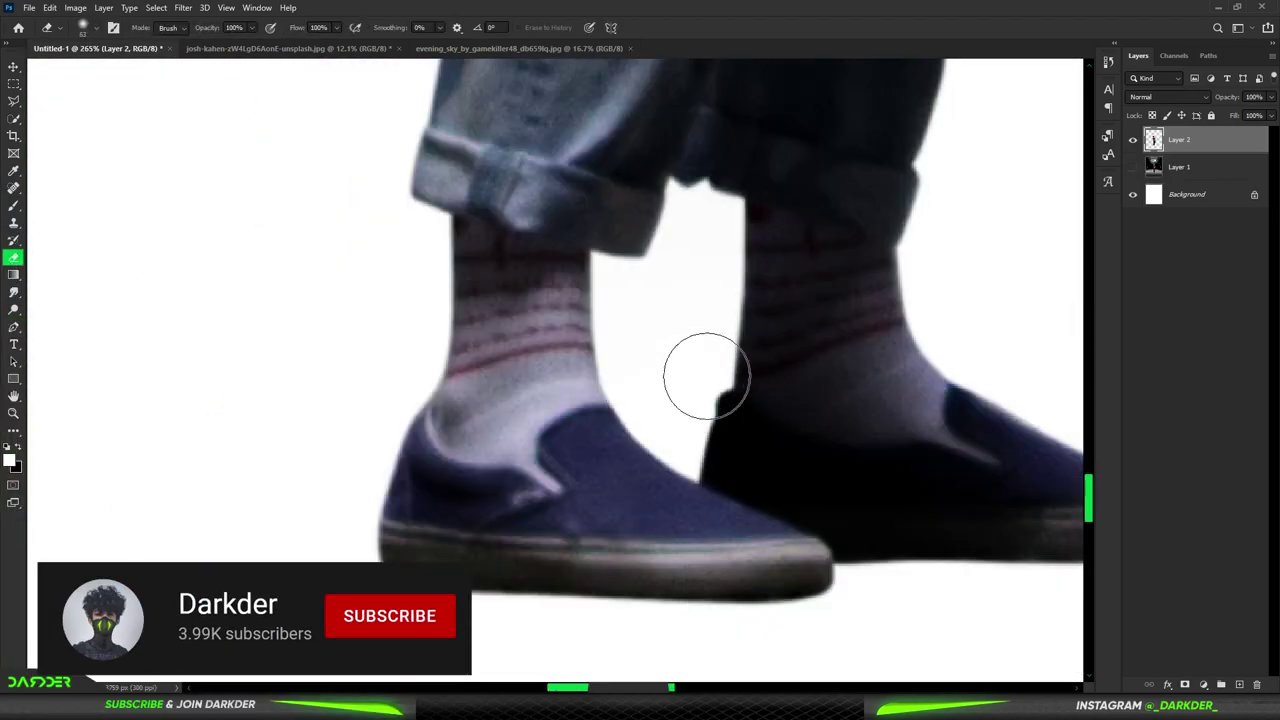
Show Layer 1 and darken it with a Hue/Saturation layer at Lightness -67
{"action": "key", "text": "ctrl+0"}
{"action": "left_click", "coordinate": [1133, 167]}
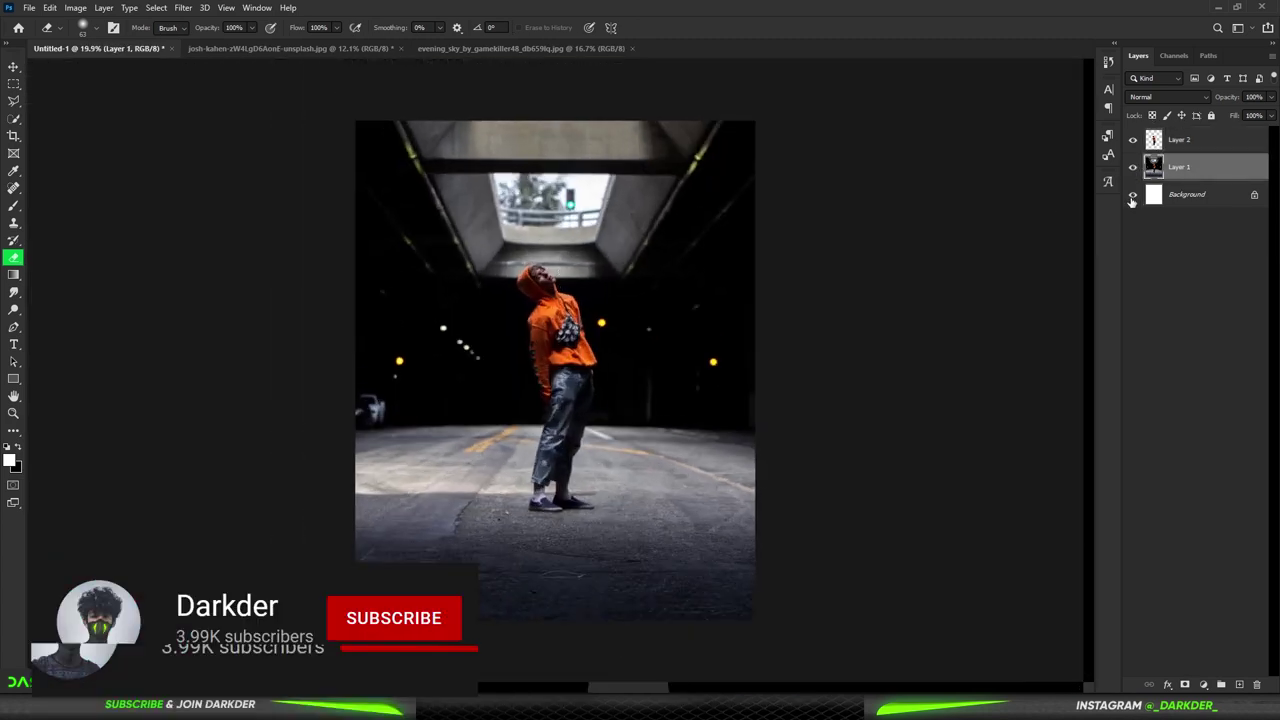
{"action": "left_click", "coordinate": [1203, 684]}
{"action": "left_click", "coordinate": [1200, 566]}
{"action": "left_click_drag", "start_coordinate": [916, 566], "coordinate": [864, 568]}
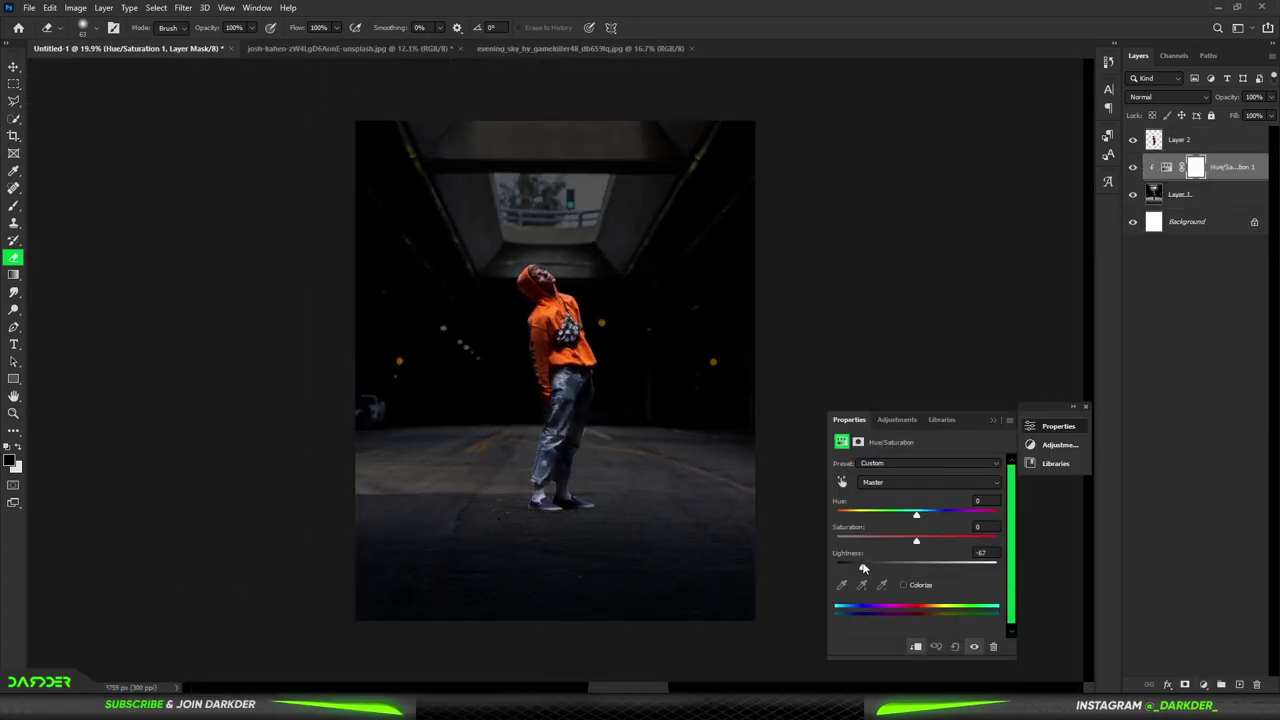
{"action": "left_click", "coordinate": [993, 419]}
Erase the upper tunnel area of Layer 1 to white
{"action": "left_click", "coordinate": [1085, 406]}
{"action": "left_click", "coordinate": [1193, 196]}
{"action": "key", "text": "b"}
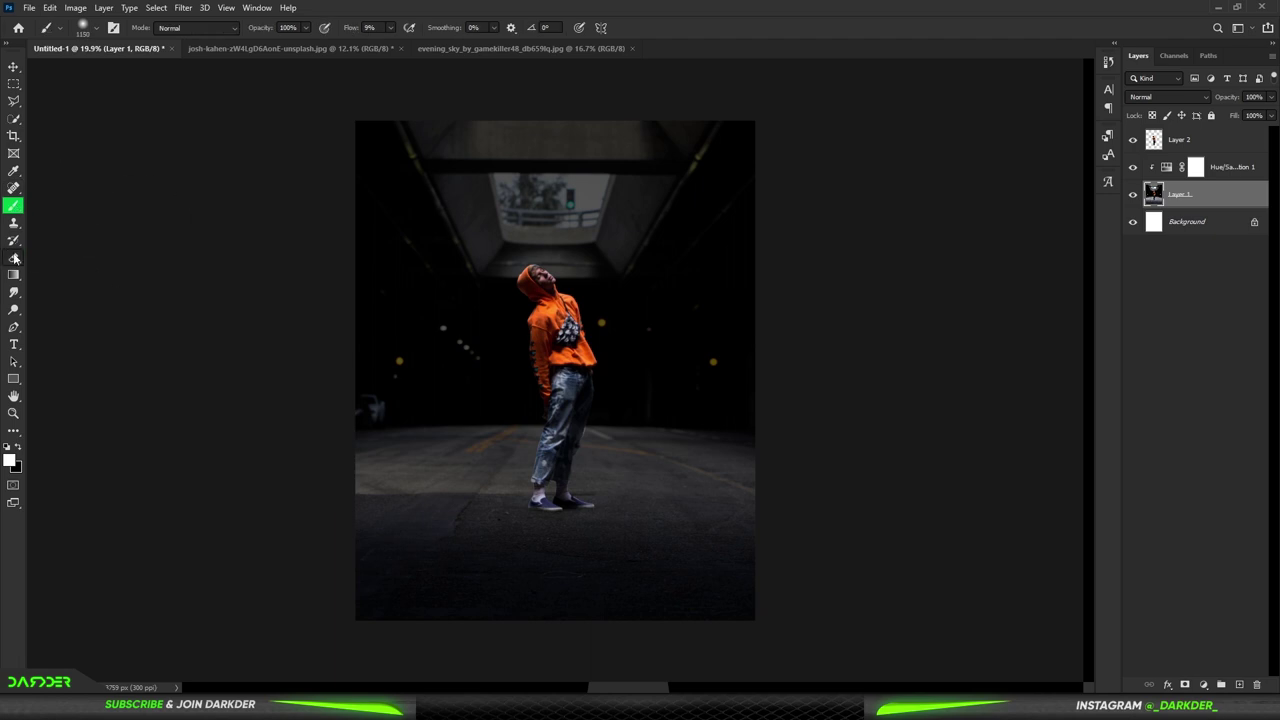
{"action": "left_click", "coordinate": [14, 259]}
{"action": "mouse_move", "coordinate": [471, 286]}
{"action": "left_mouse_down"}
{"action": "mouse_move", "coordinate": [609, 157]}
{"action": "mouse_move", "coordinate": [629, 214]}
{"action": "mouse_move", "coordinate": [614, 300]}
{"action": "mouse_move", "coordinate": [223, 349]}
{"action": "left_mouse_up"}
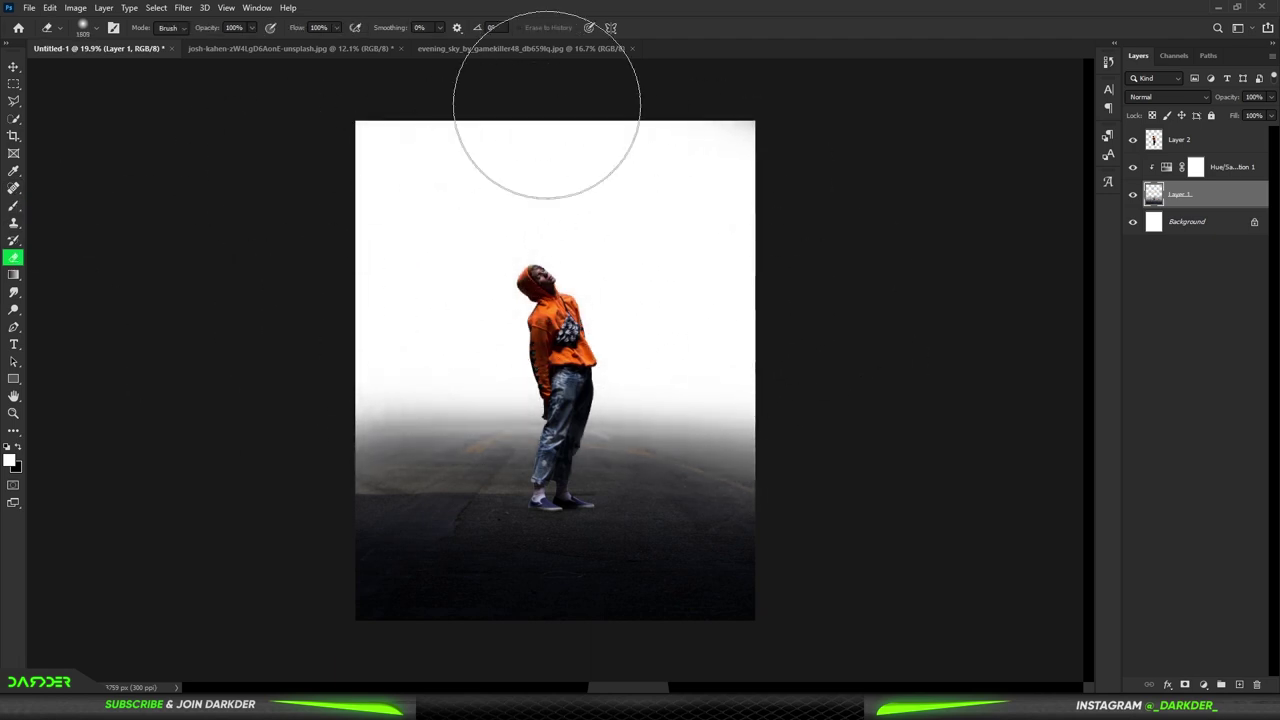
Drag the evening sky image into the composition as a new layer
{"action": "left_click", "coordinate": [520, 48]}
{"action": "key", "text": "v"}
{"action": "left_click_drag", "start_coordinate": [539, 152], "coordinate": [535, 188]}
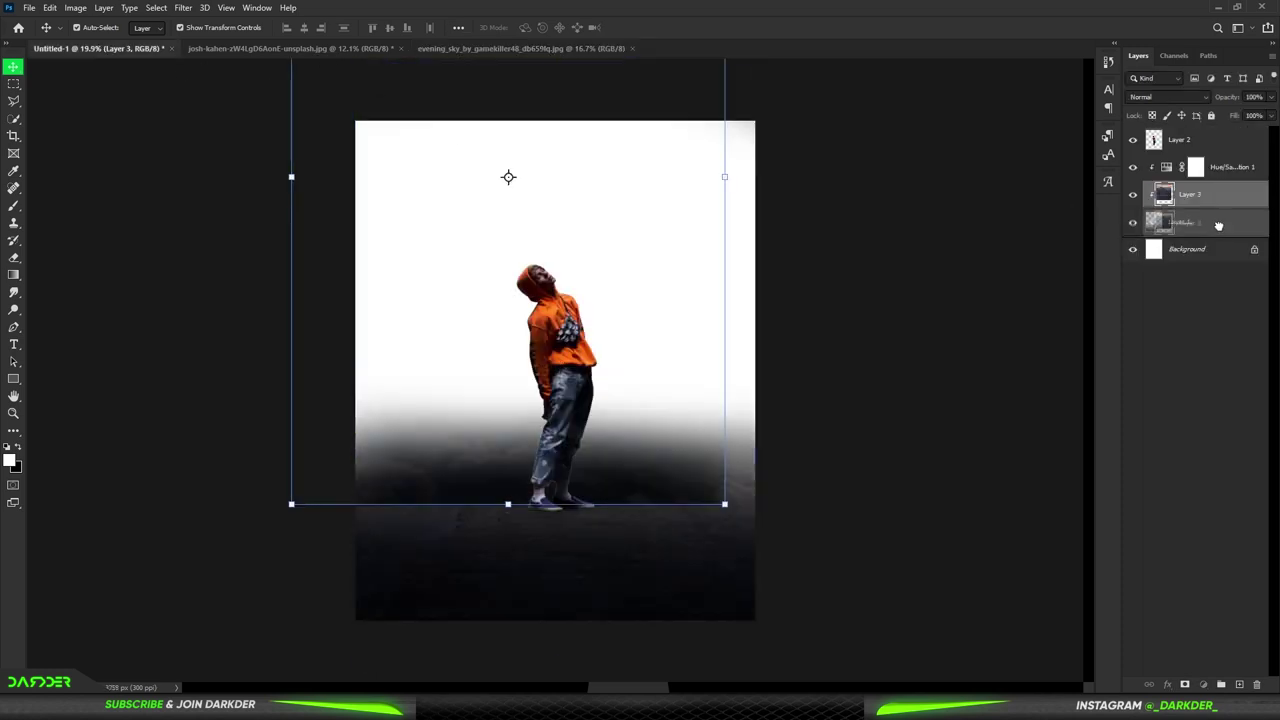
Move the sky layer below the tunnel photo and position it behind the figure
{"action": "left_click_drag", "start_coordinate": [1218, 225], "coordinate": [1218, 228]}
{"action": "mouse_move", "coordinate": [545, 205]}
{"action": "left_mouse_down"}
{"action": "mouse_move", "coordinate": [575, 213]}
{"action": "mouse_move", "coordinate": [585, 180]}
{"action": "left_mouse_up"}
{"action": "scroll", "coordinate": [666, 349], "scroll_direction": "down", "scroll_amount": 1, "text": "alt"}
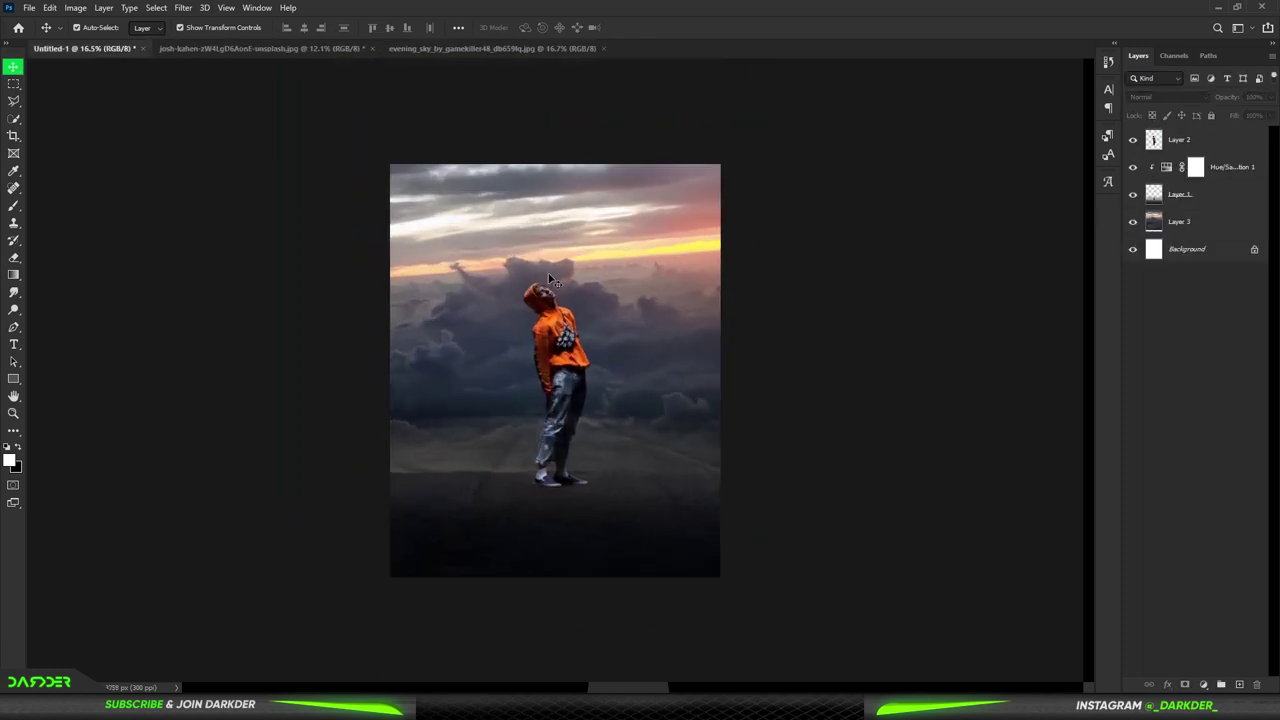
{"action": "left_click", "coordinate": [640, 250]}
Soften the tunnel photo's edges with a smaller eraser, then select the sky layer
{"action": "left_click", "coordinate": [560, 520]}
{"action": "key", "text": "e"}
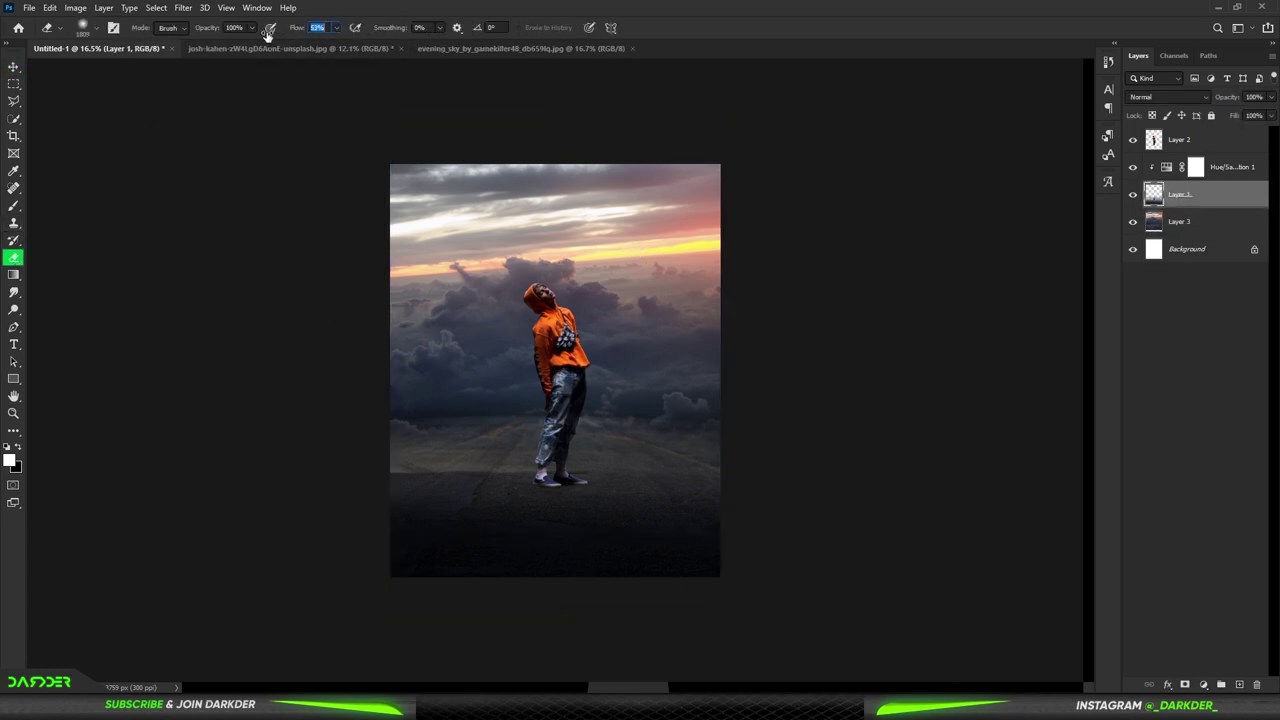
{"action": "key", "text": "bracketleft"}
{"action": "key", "text": "bracketleft"}
{"action": "key", "text": "bracketleft"}
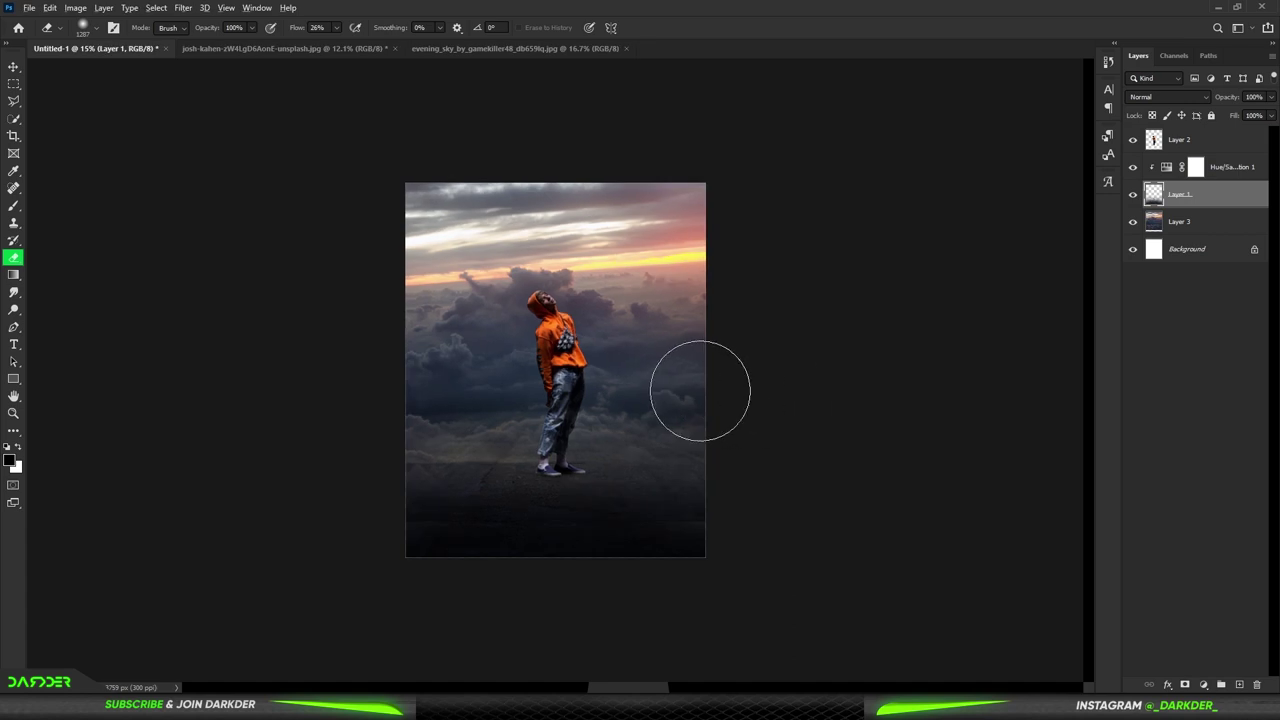
{"action": "scroll", "coordinate": [737, 400], "scroll_direction": "up", "scroll_amount": 1, "text": "alt"}
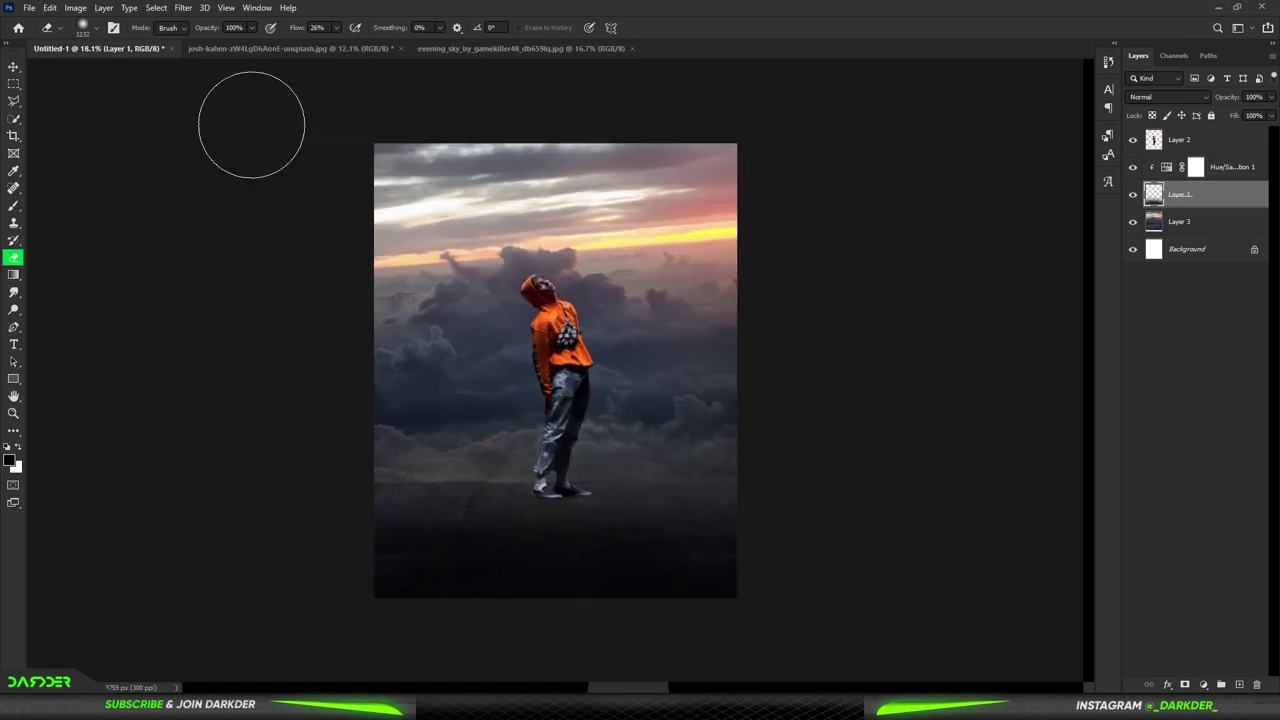
{"action": "key", "text": "v"}
{"action": "left_click", "coordinate": [1180, 221]}
{"action": "left_click", "coordinate": [1203, 684]}
Darken the sky with a clipped Hue/Saturation adjustment at Lightness -63
{"action": "left_click", "coordinate": [1195, 551]}
{"action": "key", "text": "ctrl+alt+g"}
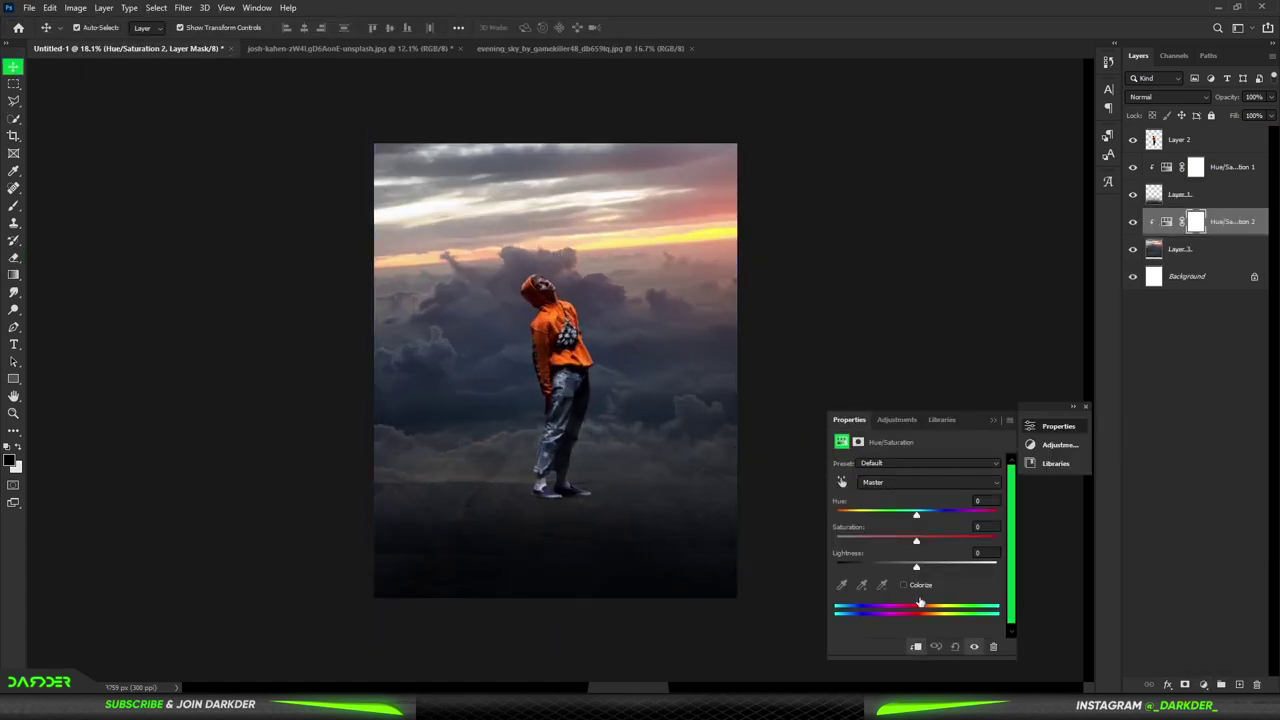
{"action": "left_click_drag", "start_coordinate": [916, 566], "coordinate": [866, 567]}
{"action": "left_click", "coordinate": [1180, 194]}
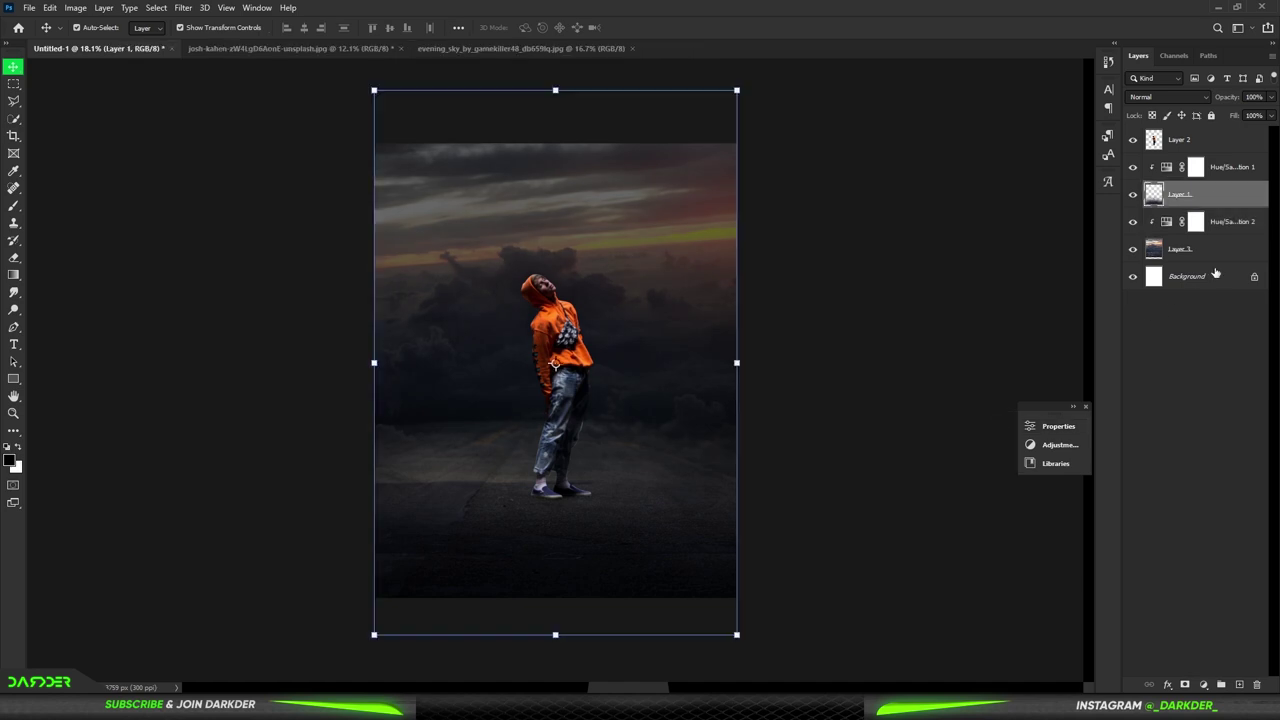
Darken the ground with a clipped Hue/Saturation adjustment on Layer 1 at Lightness -59
{"action": "left_click", "coordinate": [1203, 684]}
{"action": "left_click", "coordinate": [1210, 557]}
{"action": "key", "text": "ctrl+alt+g"}
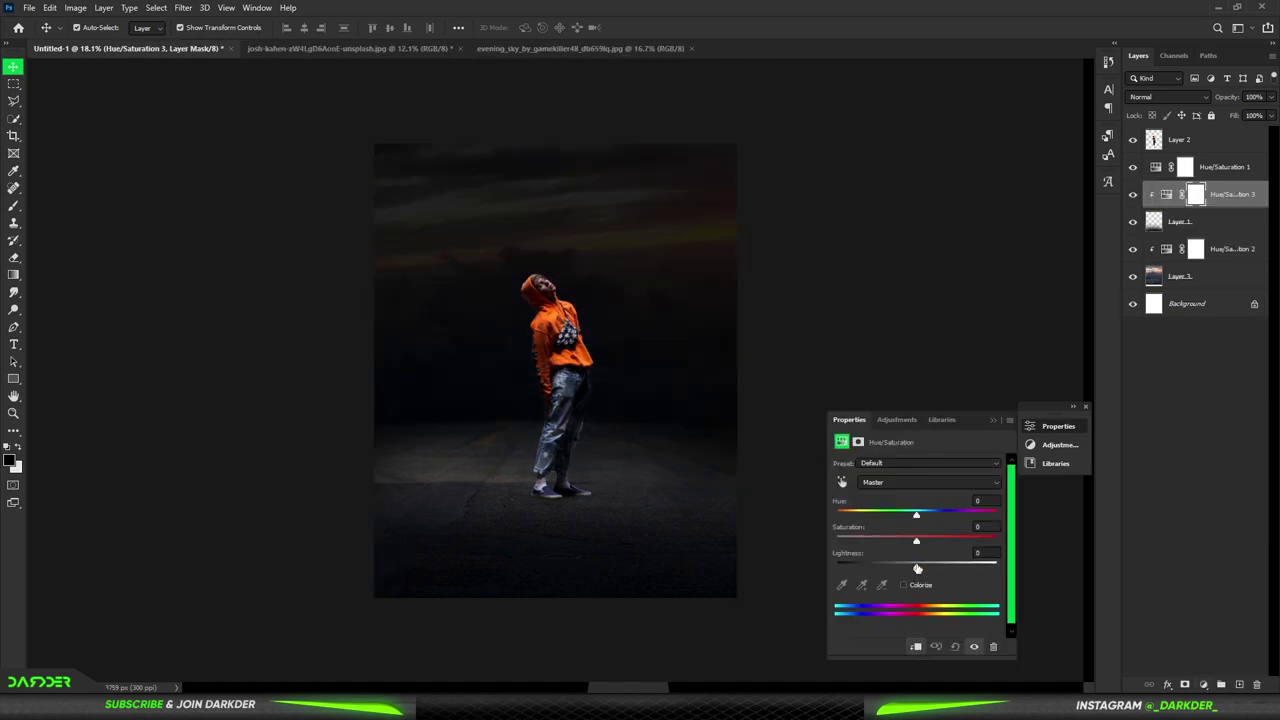
{"action": "left_click_drag", "start_coordinate": [916, 570], "coordinate": [869, 565]}
{"action": "left_click", "coordinate": [992, 419]}
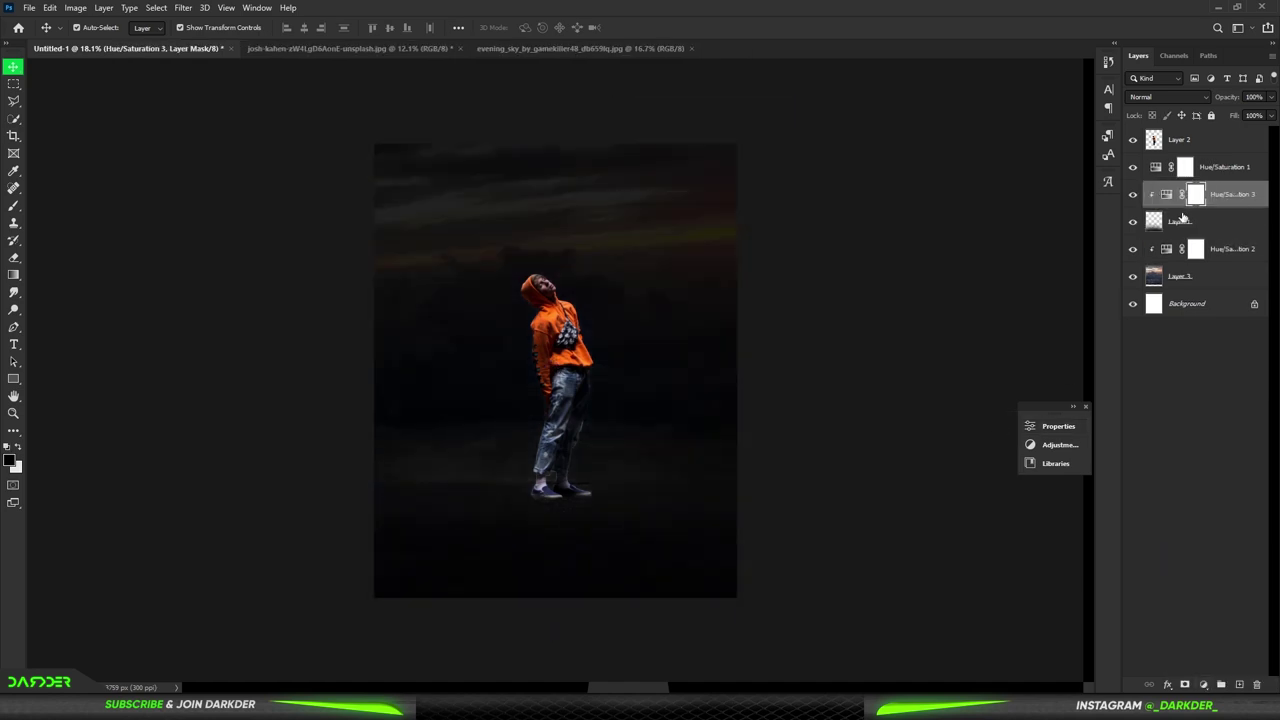
Invert the Hue/Saturation 1 mask to black and paint white over the road
{"action": "left_click", "coordinate": [1188, 181], "text": "alt"}
{"action": "double_click", "coordinate": [1166, 167]}
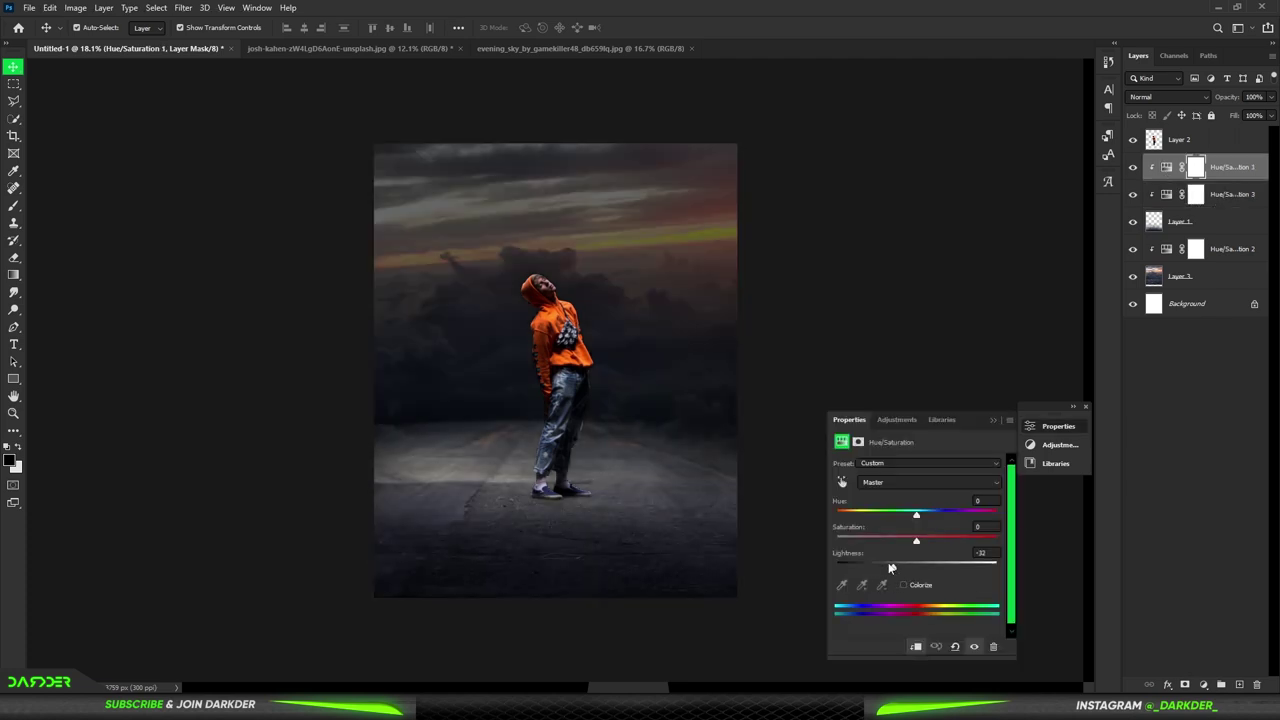
{"action": "left_click", "coordinate": [1040, 426]}
{"action": "key", "text": "ctrl+i"}
{"action": "key", "text": "b"}
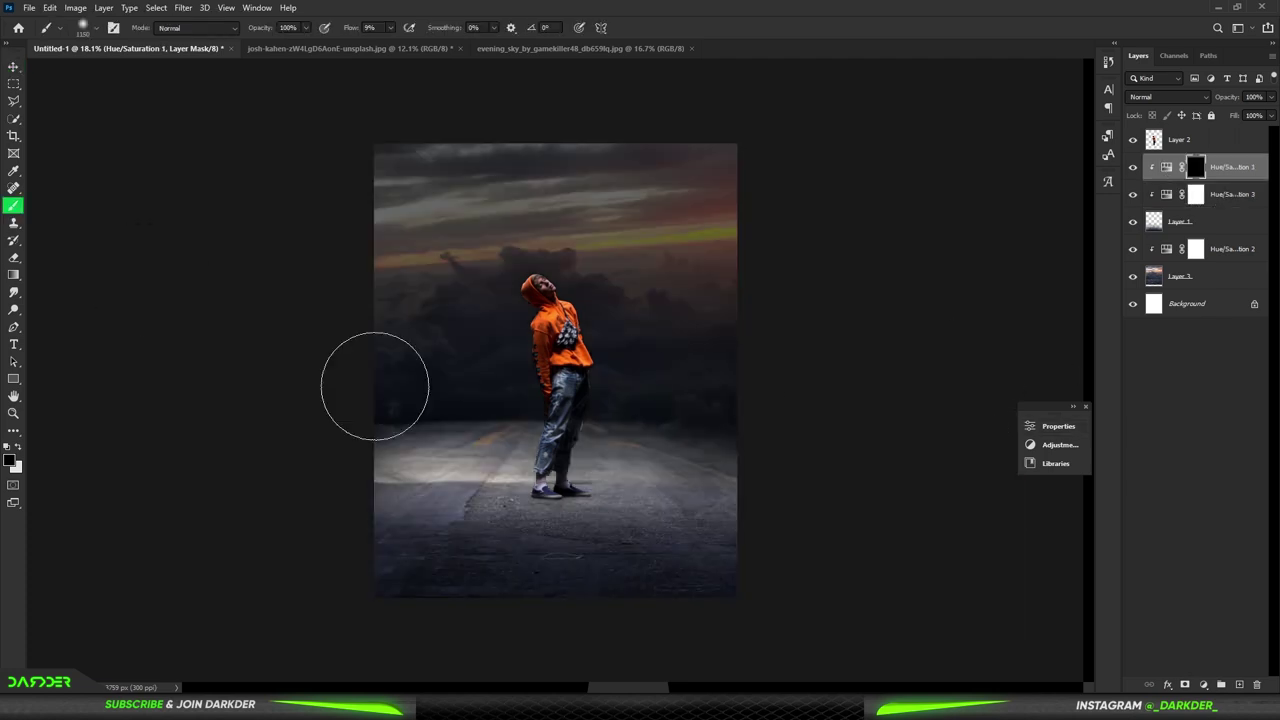
{"action": "key", "text": "x"}
{"action": "mouse_move", "coordinate": [671, 480]}
{"action": "left_mouse_down"}
{"action": "mouse_move", "coordinate": [542, 533]}
{"action": "mouse_move", "coordinate": [514, 466]}
{"action": "mouse_move", "coordinate": [373, 441]}
{"action": "left_mouse_up"}
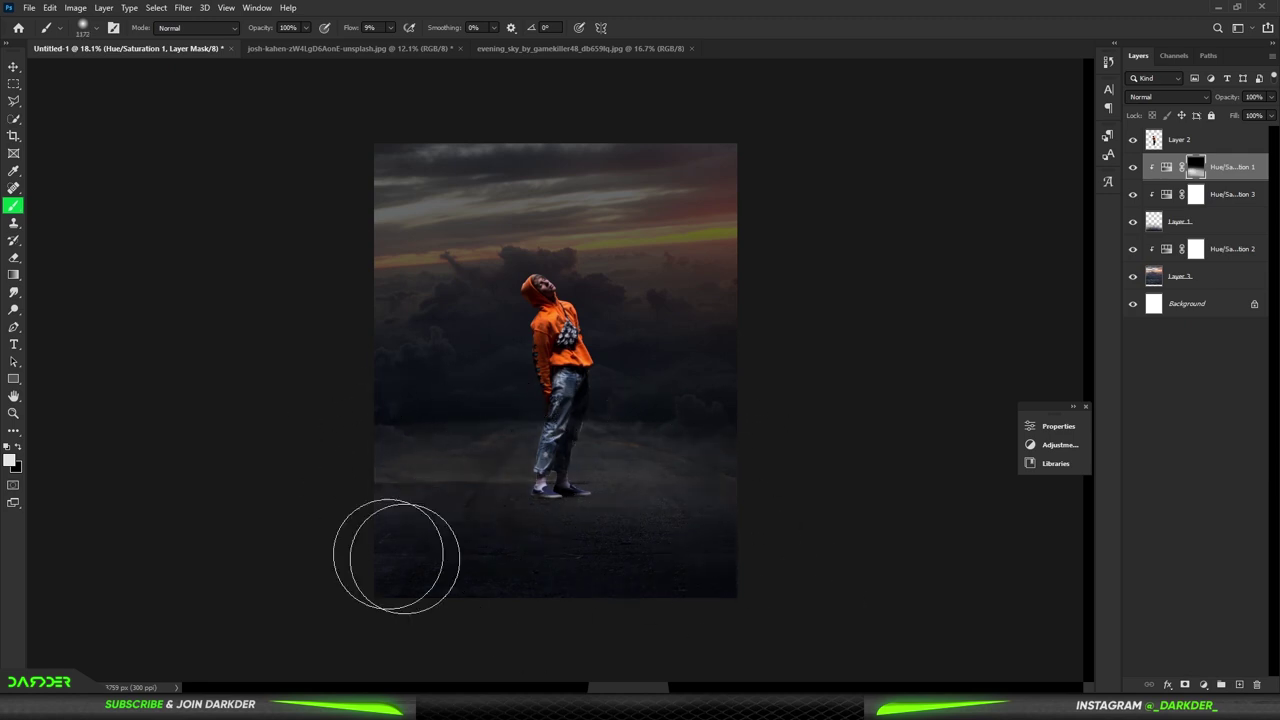
{"action": "scroll", "coordinate": [446, 500], "scroll_direction": "up", "scroll_amount": 5}
{"action": "scroll", "coordinate": [446, 500], "scroll_direction": "down", "scroll_amount": 7}
Copy the Spotify logo, including its outer ring, onto its own layer
{"action": "key", "text": "v"}
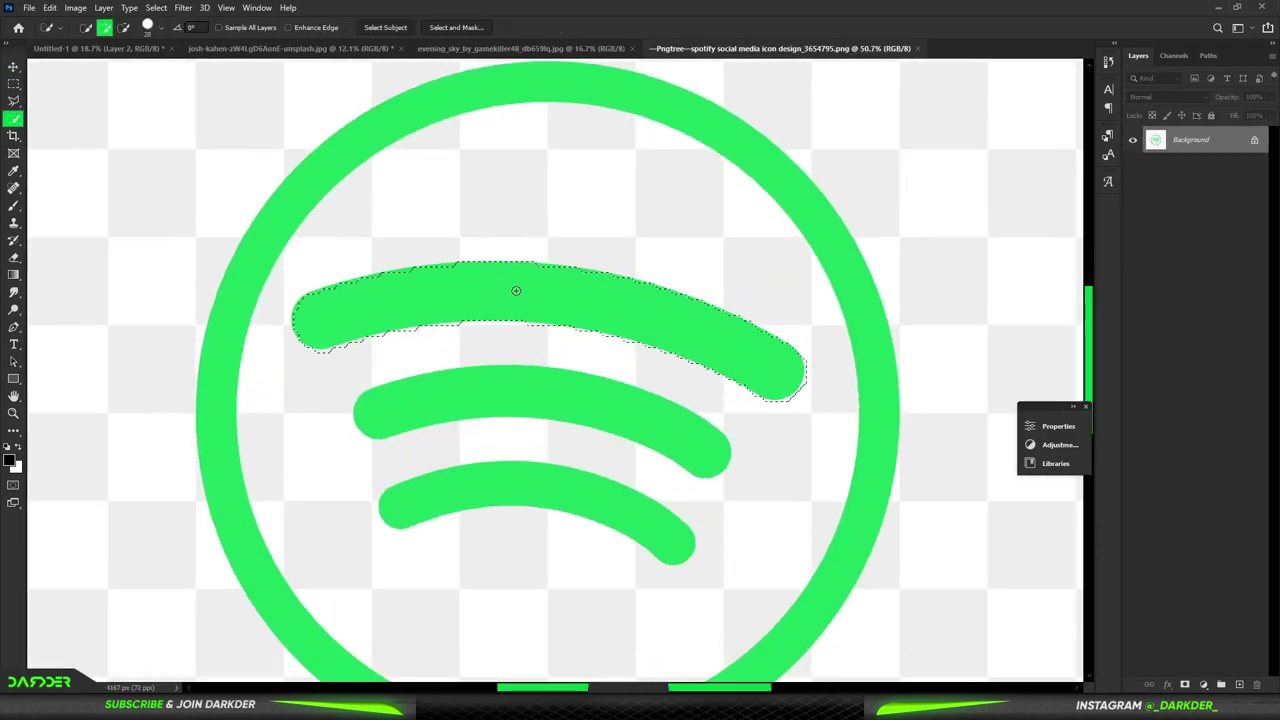
{"action": "left_click", "coordinate": [717, 133]}
{"action": "key", "text": "ctrl+j"}
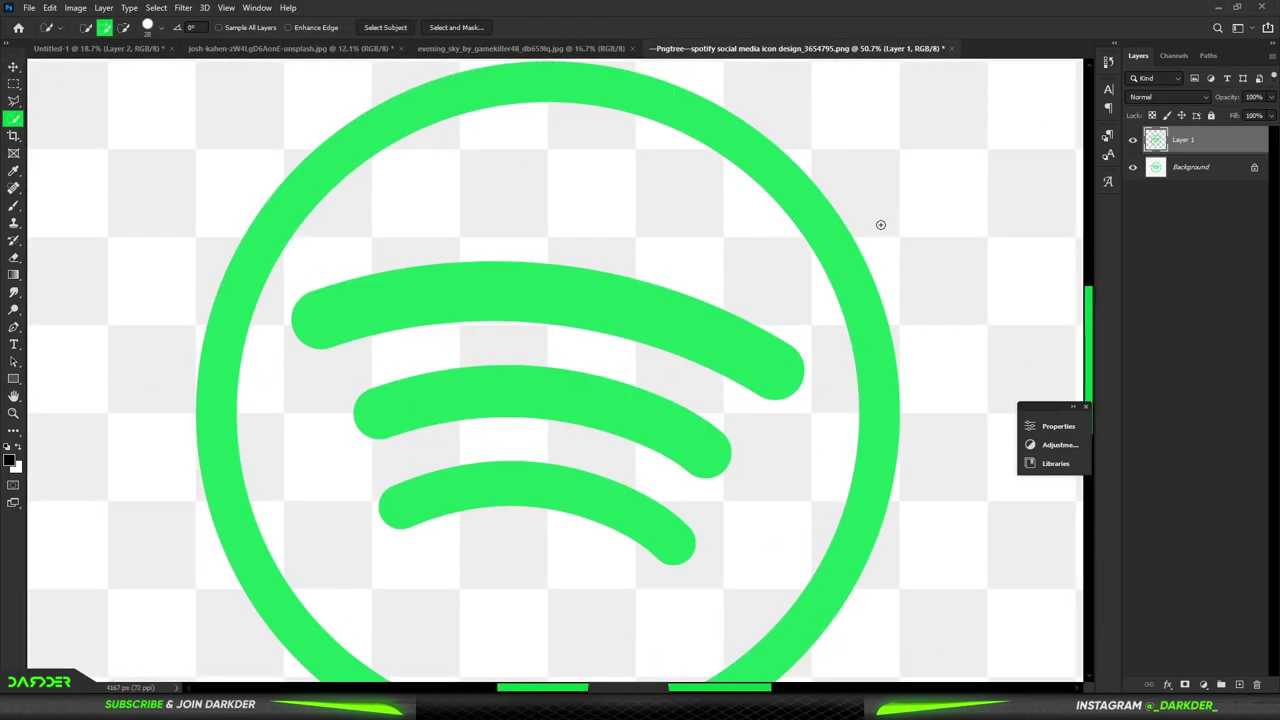
{"action": "left_click_drag", "start_coordinate": [550, 411], "coordinate": [655, 411]}
Give the logo layer a green Color Overlay sampled from the logo
{"action": "right_click", "coordinate": [1218, 140]}
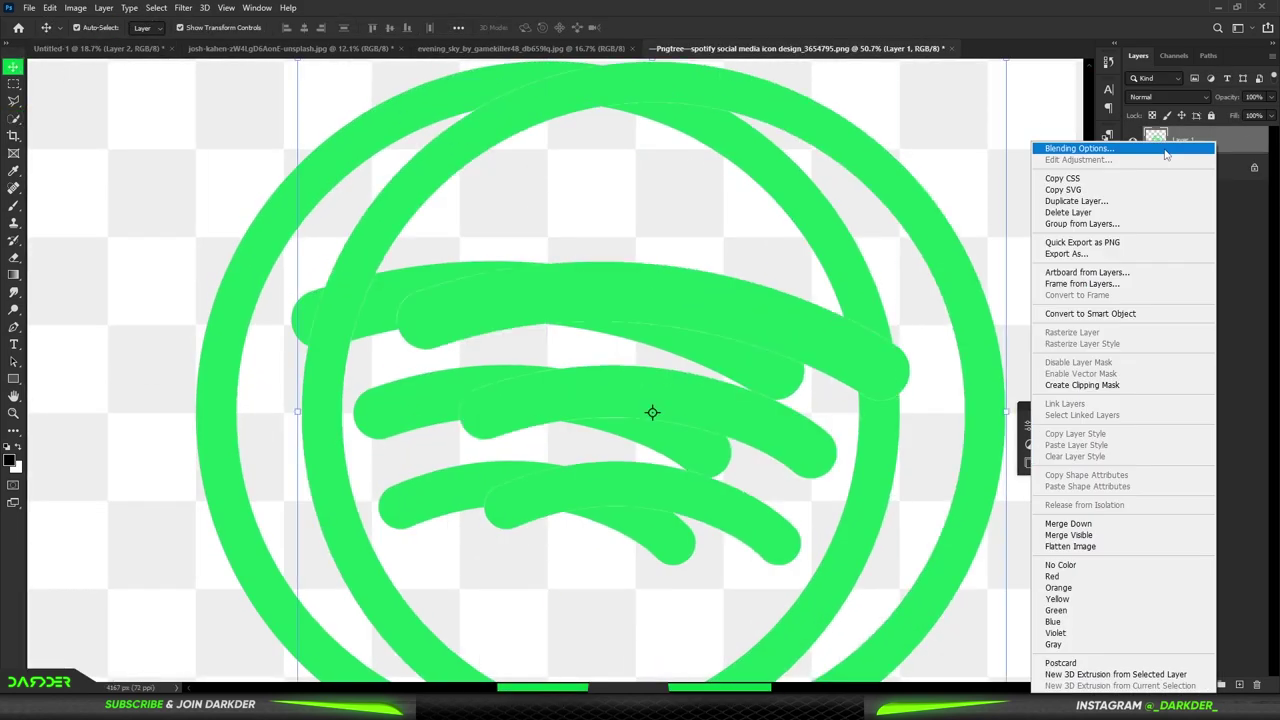
{"action": "left_click", "coordinate": [1120, 148]}
{"action": "left_click", "coordinate": [793, 550]}
{"action": "left_click", "coordinate": [949, 445]}
{"action": "left_click", "coordinate": [814, 214]}
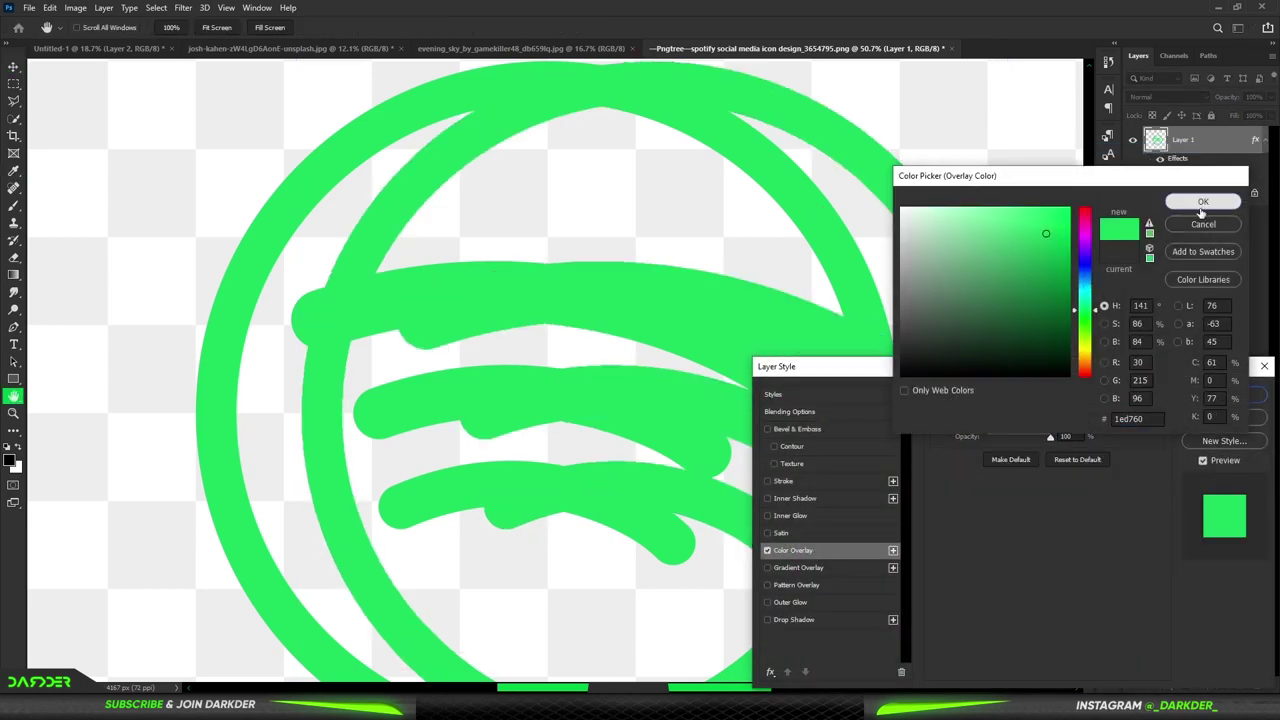
{"action": "left_click", "coordinate": [1129, 200]}
{"action": "left_click", "coordinate": [1224, 394]}
{"action": "right_click", "coordinate": [1216, 160]}
Place the logo in Untitled-1, shrink it centred above the man, and move his layer in front
{"action": "left_click_drag", "start_coordinate": [593, 265], "coordinate": [100, 48]}
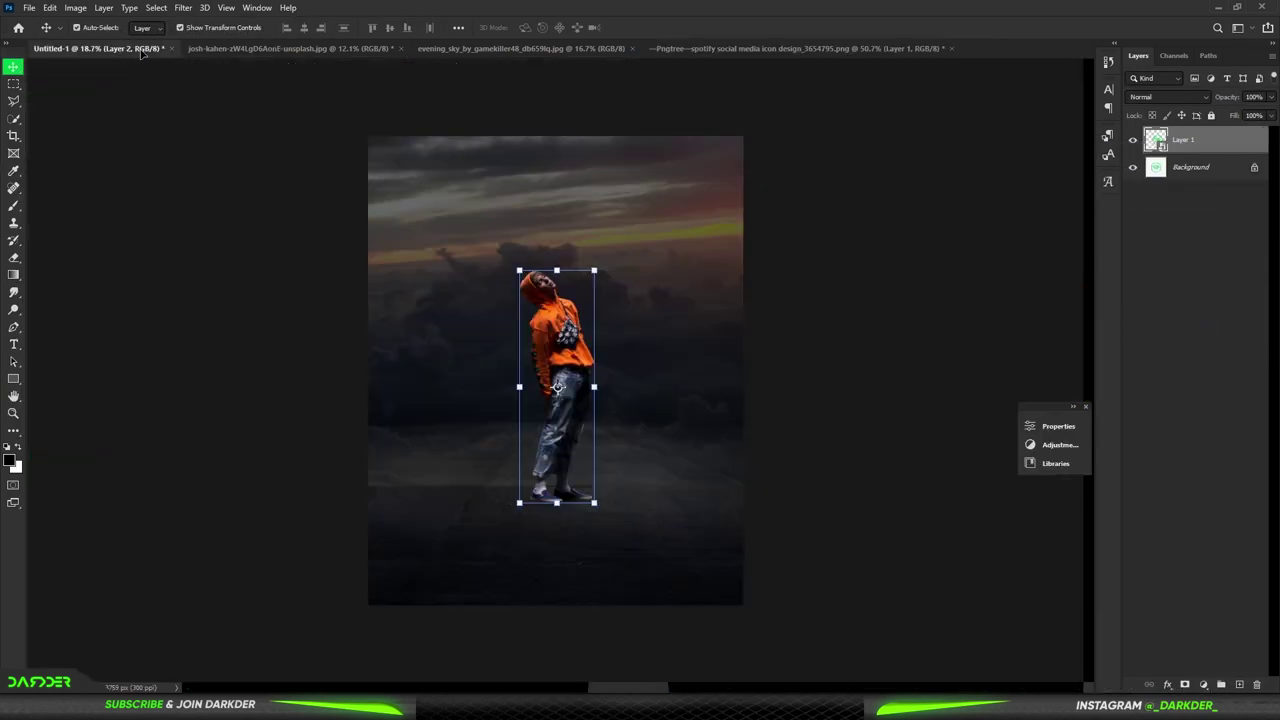
{"action": "key", "text": "ctrl+t"}
{"action": "left_click_drag", "start_coordinate": [503, 95], "coordinate": [571, 198]}
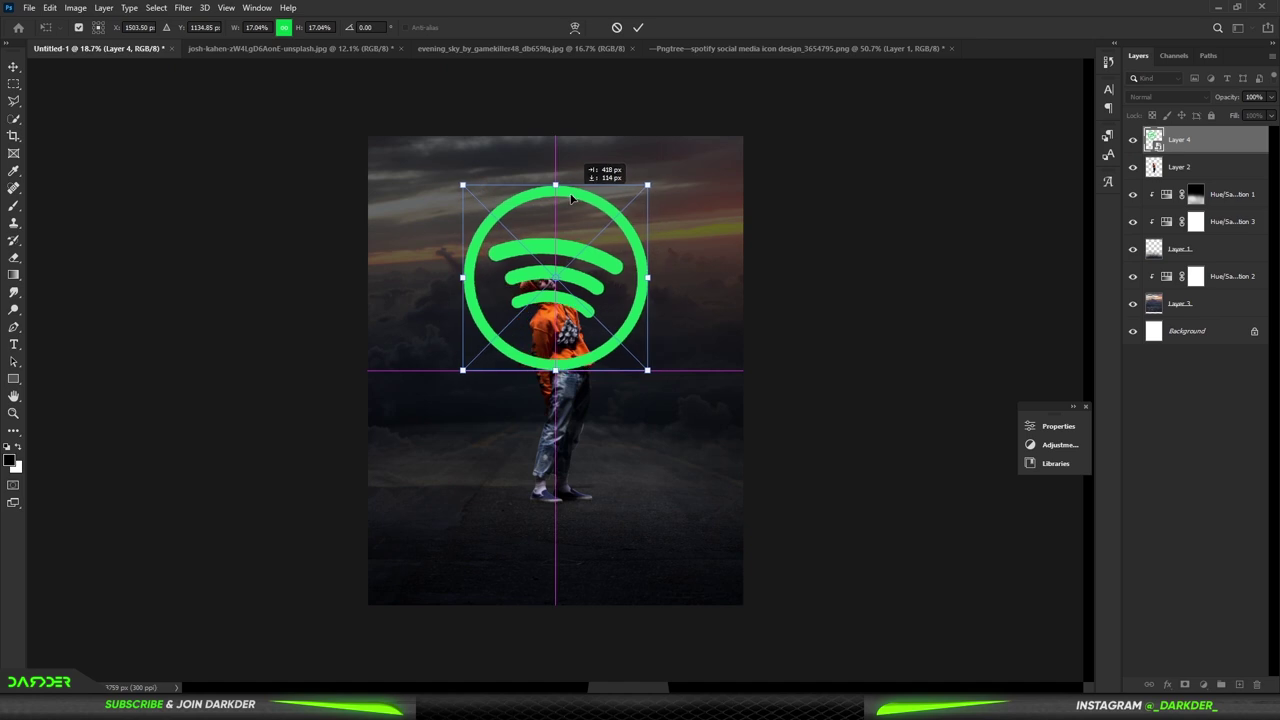
{"action": "key", "text": "Return"}
{"action": "left_click_drag", "start_coordinate": [1180, 167], "coordinate": [1180, 133]}
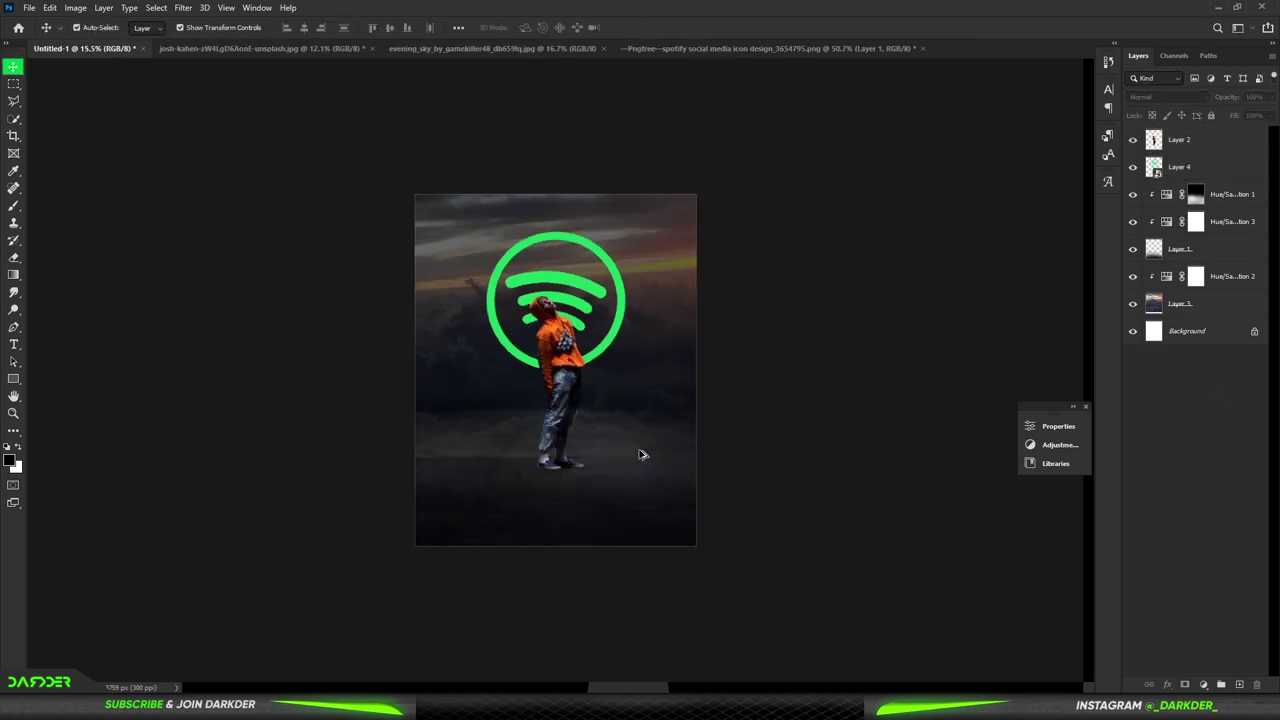
{"action": "left_click", "coordinate": [1203, 684]}
Darken the hooded man with a clipped Hue/Saturation 4 adjustment at lower Lightness
{"action": "left_click", "coordinate": [1205, 554]}
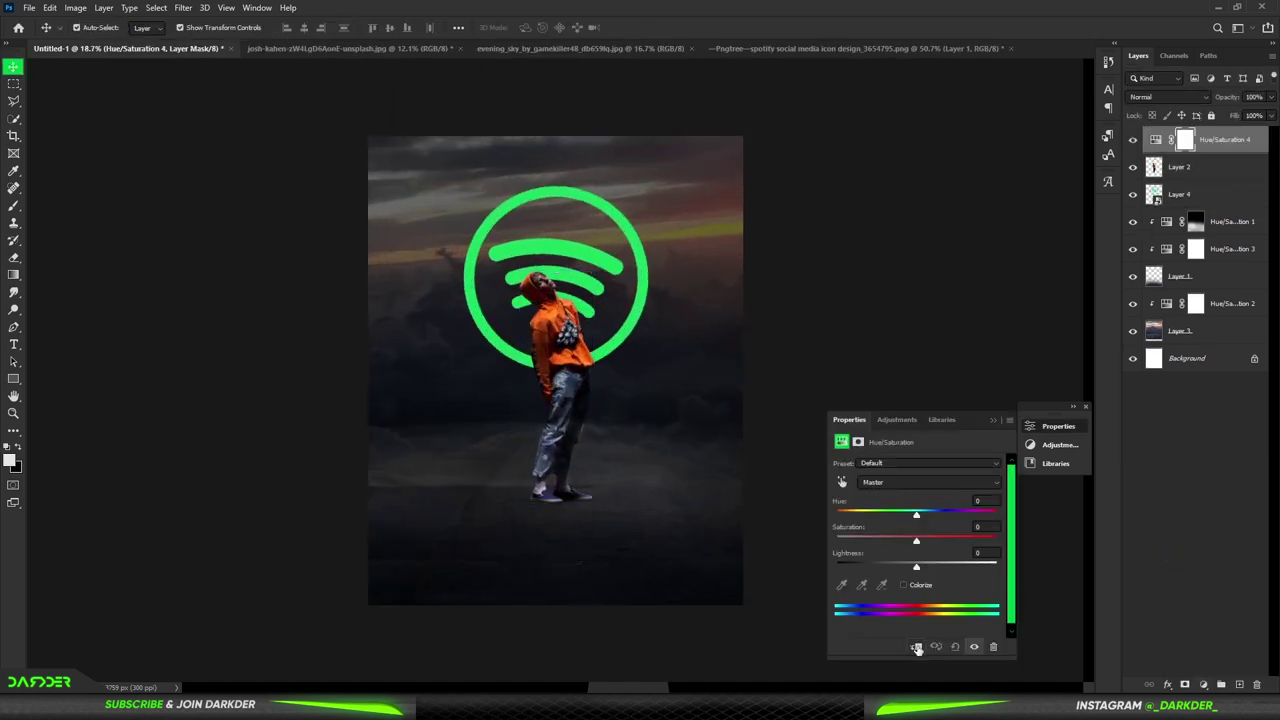
{"action": "left_click", "coordinate": [915, 646]}
{"action": "left_click_drag", "start_coordinate": [916, 563], "coordinate": [871, 563]}
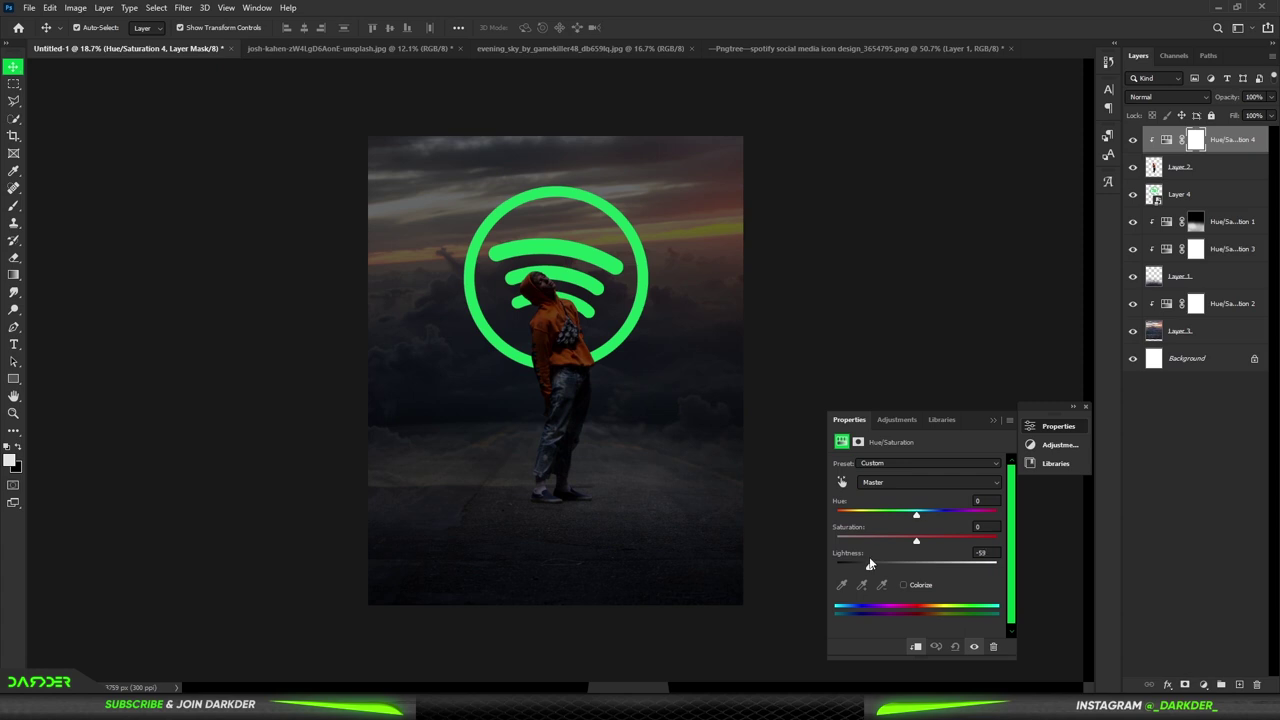
{"action": "left_click", "coordinate": [994, 420]}
Try a Reds hue and lightness adjustment on the hoodie, then delete it and fit the canvas
{"action": "left_click", "coordinate": [1203, 684]}
{"action": "left_click", "coordinate": [1205, 554]}
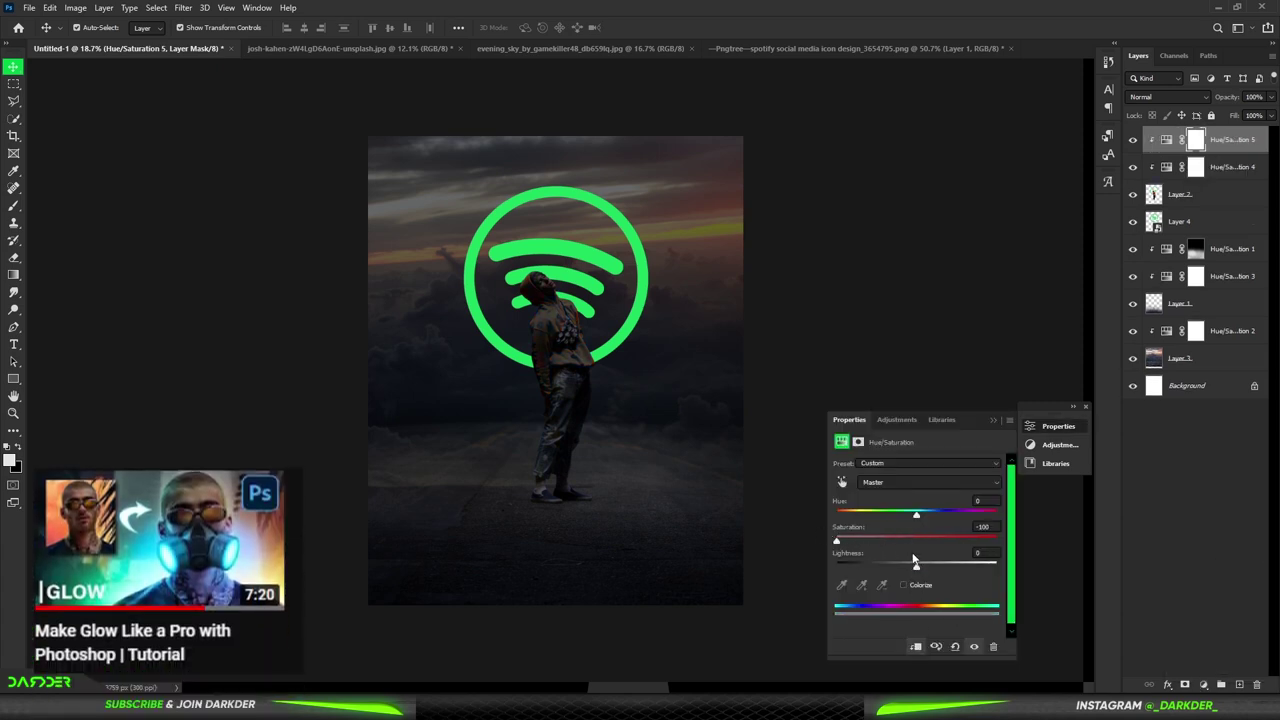
{"action": "scroll", "coordinate": [560, 330], "scroll_direction": "up", "scroll_amount": 5}
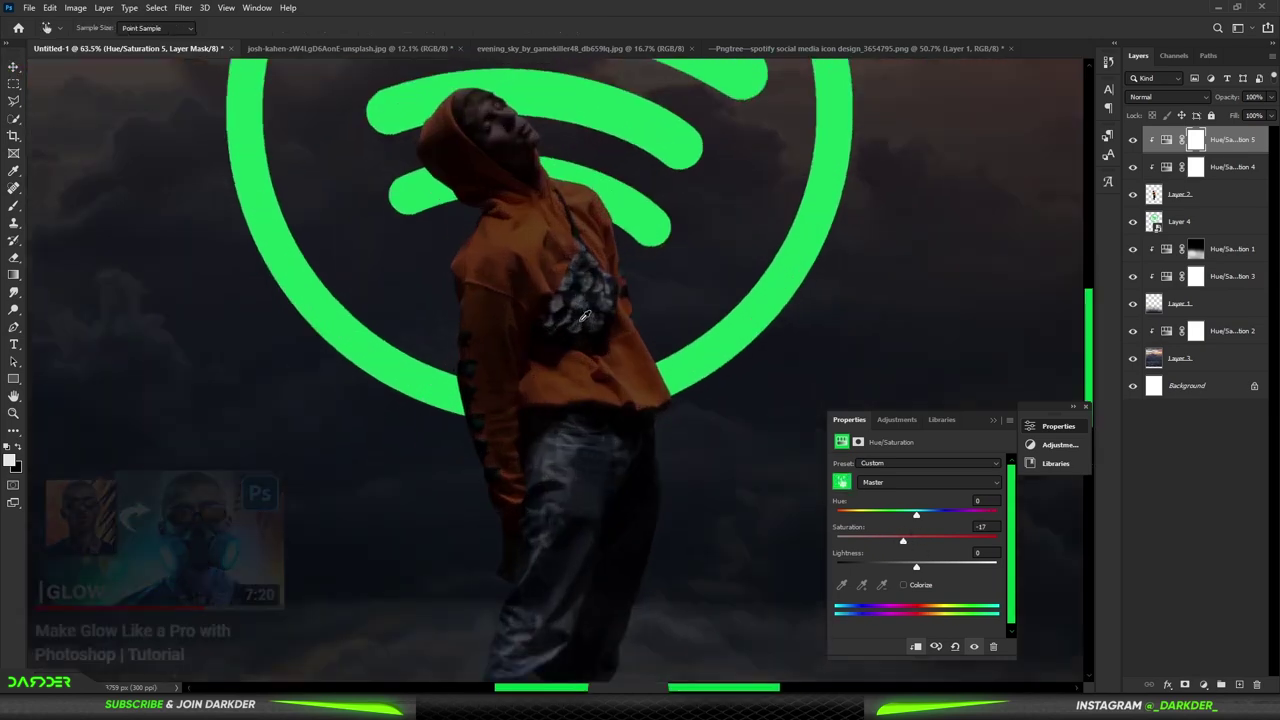
{"action": "left_click", "coordinate": [930, 482]}
{"action": "left_click", "coordinate": [934, 504]}
{"action": "mouse_move", "coordinate": [916, 512]}
{"action": "left_mouse_down"}
{"action": "mouse_move", "coordinate": [868, 512]}
{"action": "mouse_move", "coordinate": [908, 514]}
{"action": "mouse_move", "coordinate": [868, 541]}
{"action": "left_mouse_up"}
{"action": "left_click_drag", "start_coordinate": [916, 566], "coordinate": [880, 569]}
{"action": "key", "text": "ctrl+0"}
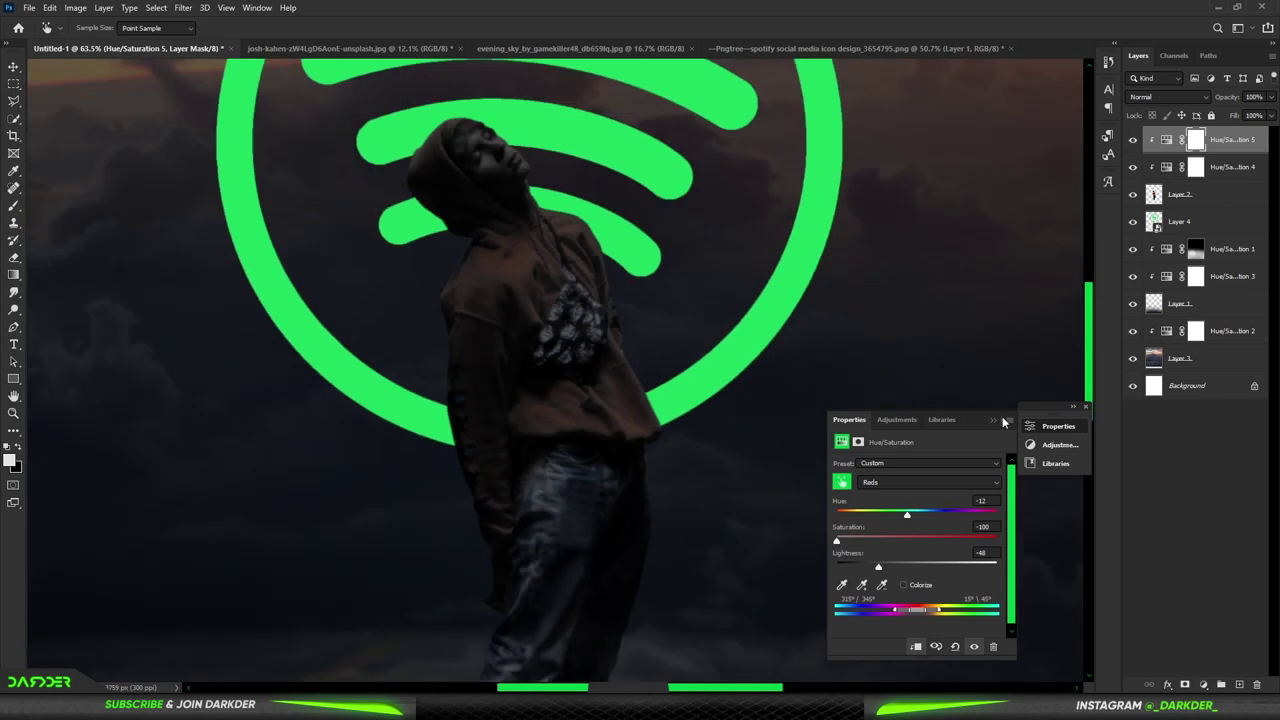
{"action": "key", "text": "Delete"}
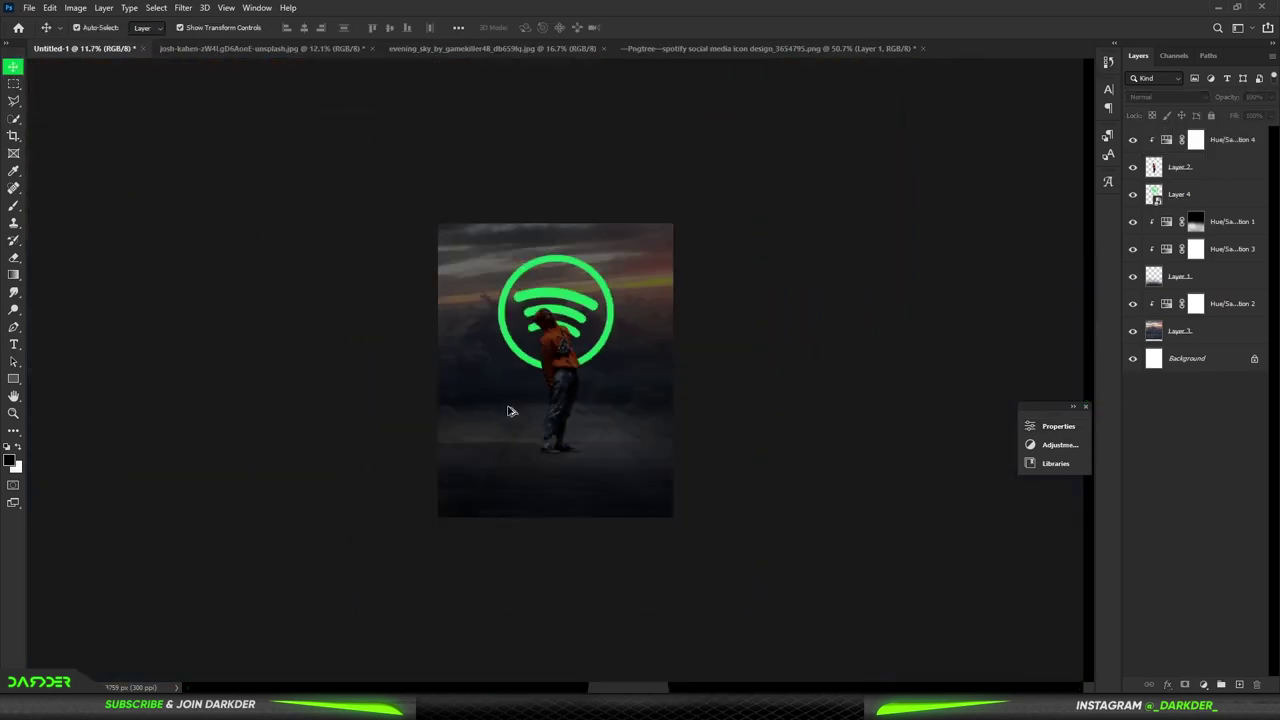
Add green Outer Glow and Inner Glow effects to the Spotify logo layer
{"action": "double_click", "coordinate": [1215, 194]}
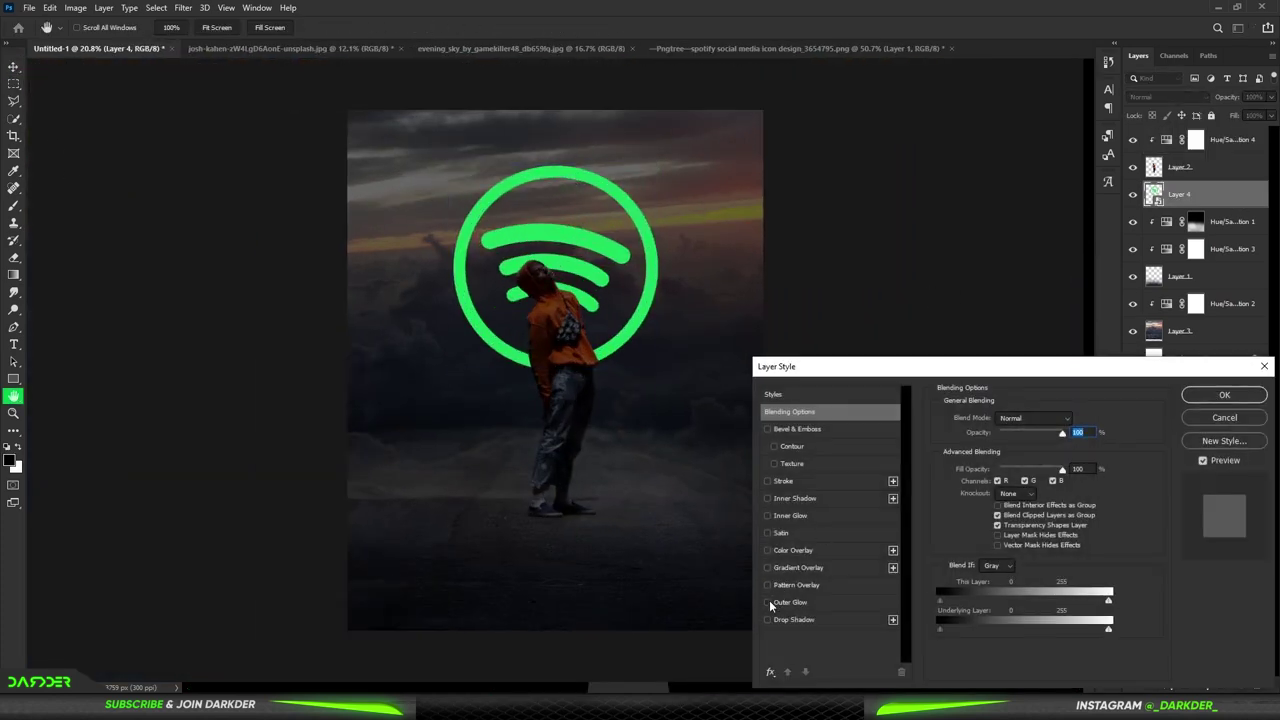
{"action": "left_click", "coordinate": [770, 602]}
{"action": "left_click_drag", "start_coordinate": [1034, 433], "coordinate": [1014, 437]}
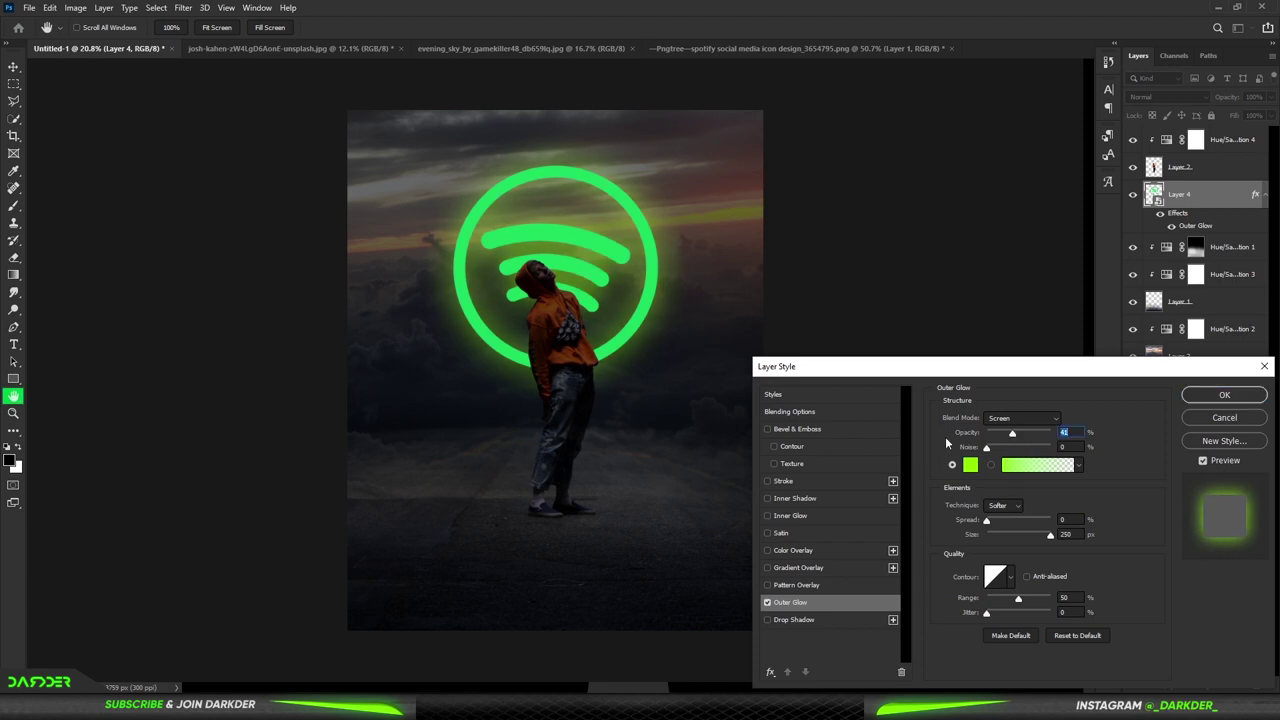
{"action": "left_click", "coordinate": [780, 516]}
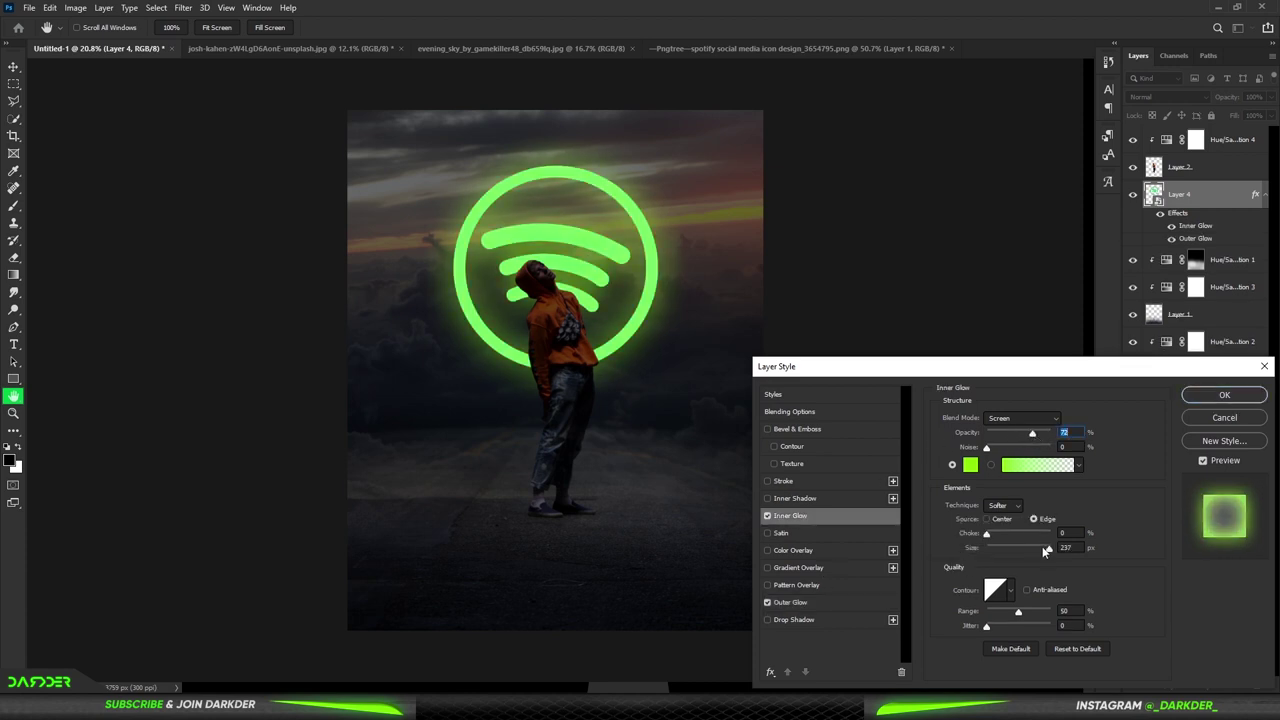
{"action": "left_click", "coordinate": [1221, 400]}
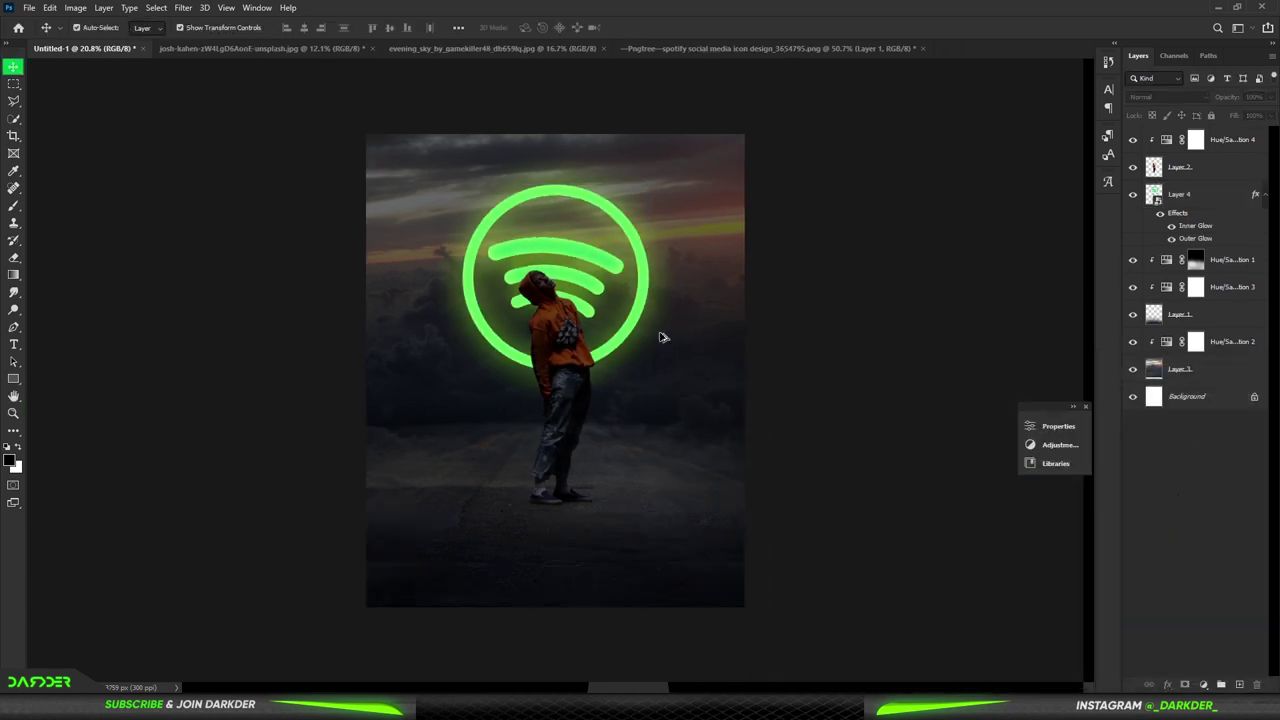
{"action": "scroll", "coordinate": [663, 337], "scroll_direction": "down", "scroll_amount": 2}
Add a lime-green 72ff00 Solid Color fill layer blended with Linear Dodge (Add)
{"action": "left_click", "coordinate": [1203, 685]}
{"action": "left_click", "coordinate": [1190, 452]}
{"action": "left_click_drag", "start_coordinate": [1085, 322], "coordinate": [1085, 334]}
{"action": "left_click", "coordinate": [1066, 210]}
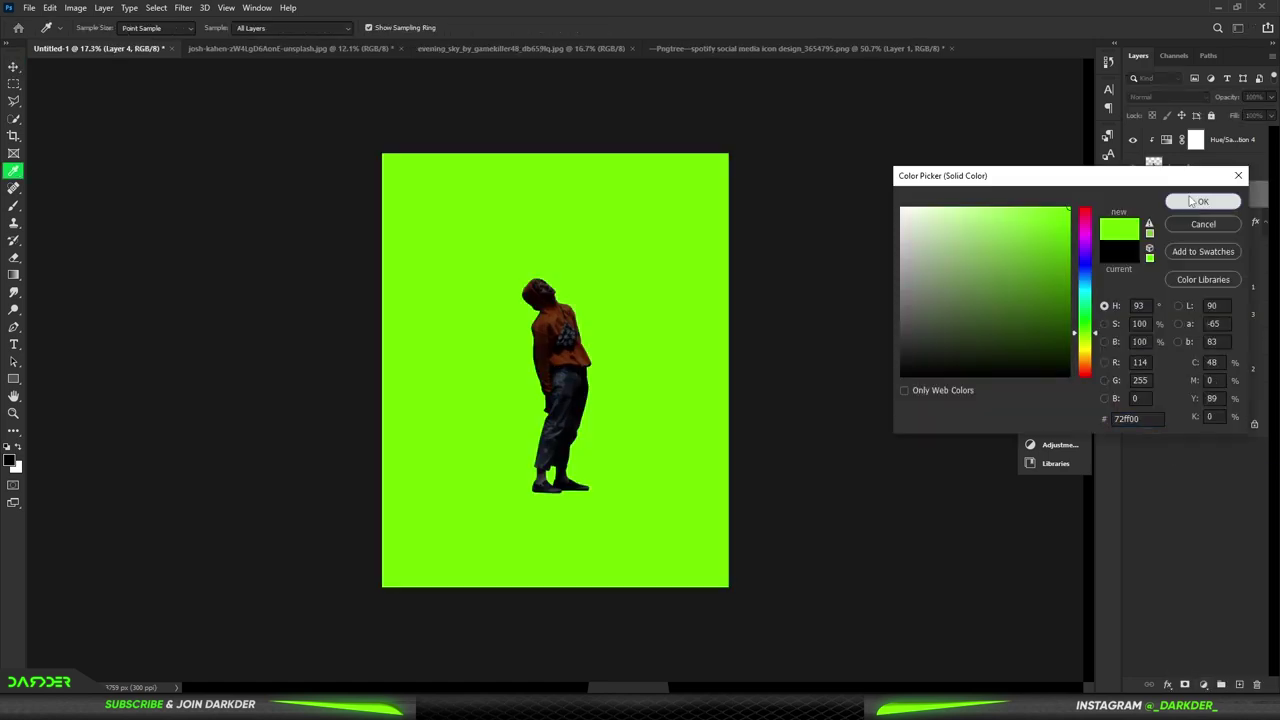
{"action": "left_click", "coordinate": [1203, 201]}
{"action": "left_click", "coordinate": [1165, 96]}
{"action": "left_click", "coordinate": [1170, 196]}
Limit the green fill to brighter areas with Blend If and invert its mask to hide it
{"action": "double_click", "coordinate": [1254, 197]}
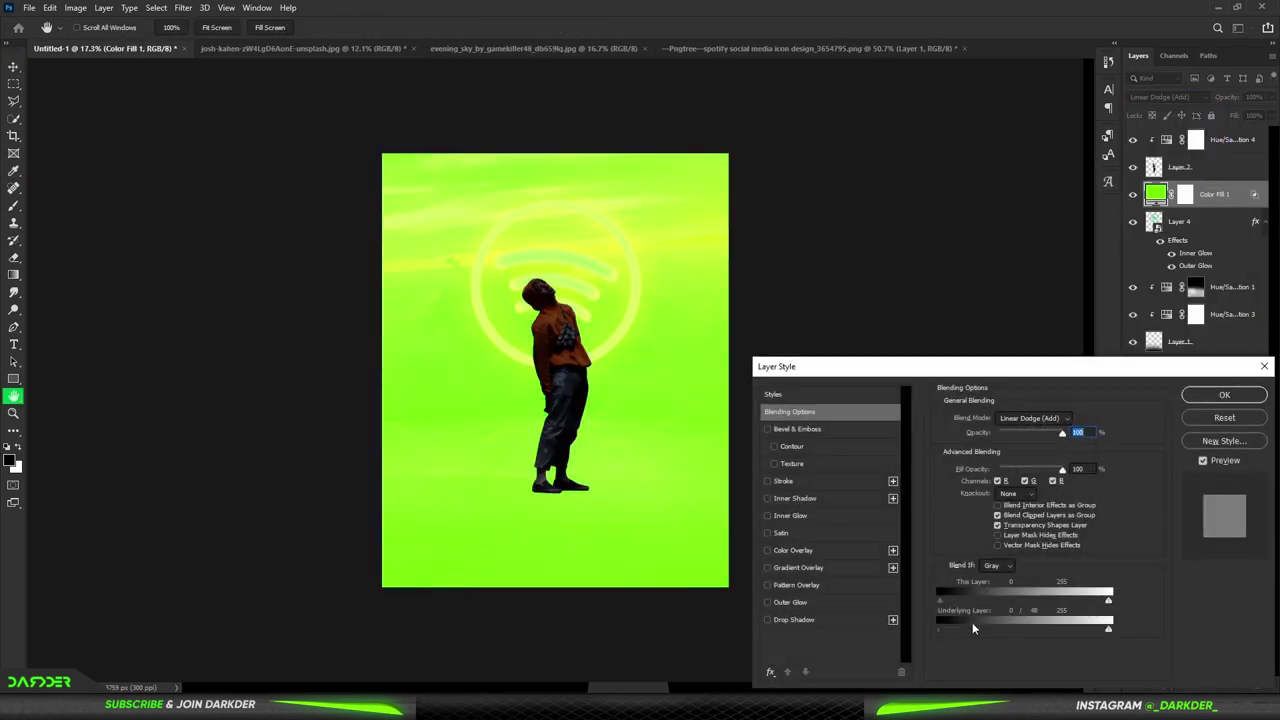
{"action": "left_click_drag", "start_coordinate": [972, 622], "coordinate": [1000, 622]}
{"action": "left_click", "coordinate": [1143, 394]}
{"action": "key", "text": "ctrl+i"}
{"action": "key", "text": "b"}
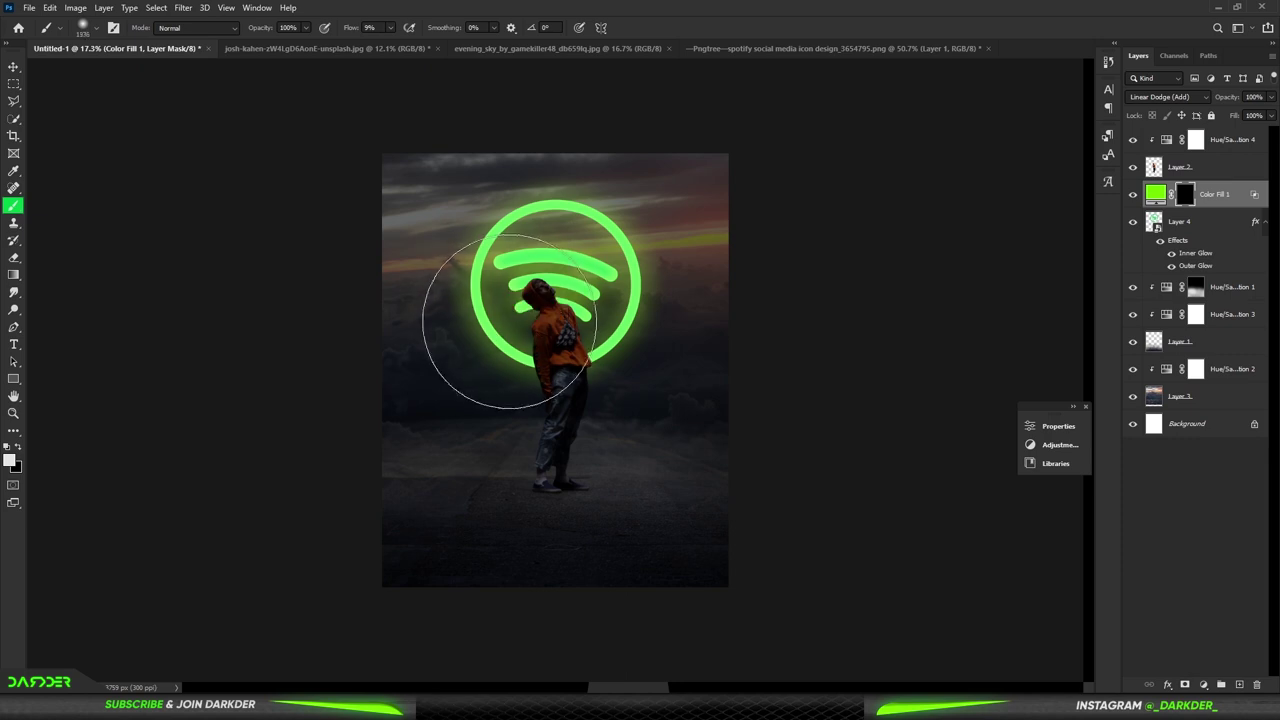
Lower the Hue/Saturation 2 Lightness to darken the background further
{"action": "left_click", "coordinate": [1172, 372]}
{"action": "double_click", "coordinate": [1168, 370]}
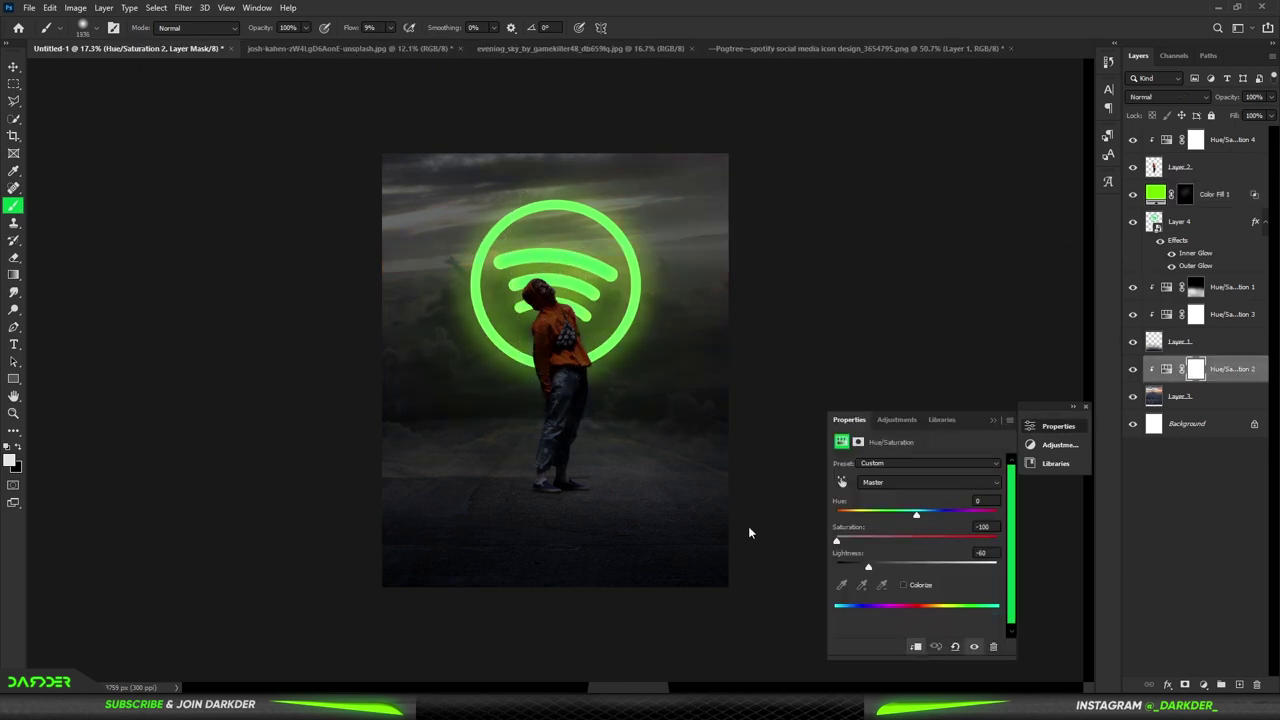
{"action": "left_click_drag", "start_coordinate": [864, 570], "coordinate": [856, 570]}
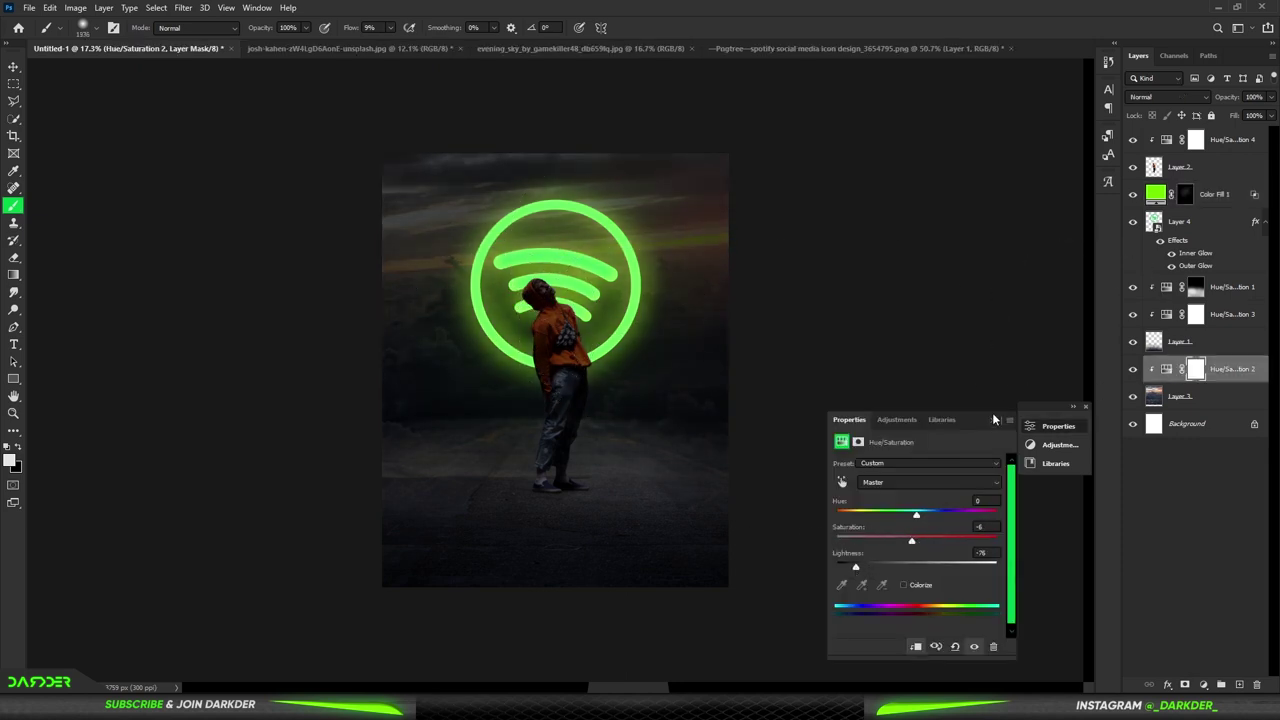
{"action": "left_click", "coordinate": [995, 419]}
Reselect Color Fill 1 with a larger brush and fit the whole canvas on screen
{"action": "left_click", "coordinate": [1215, 194]}
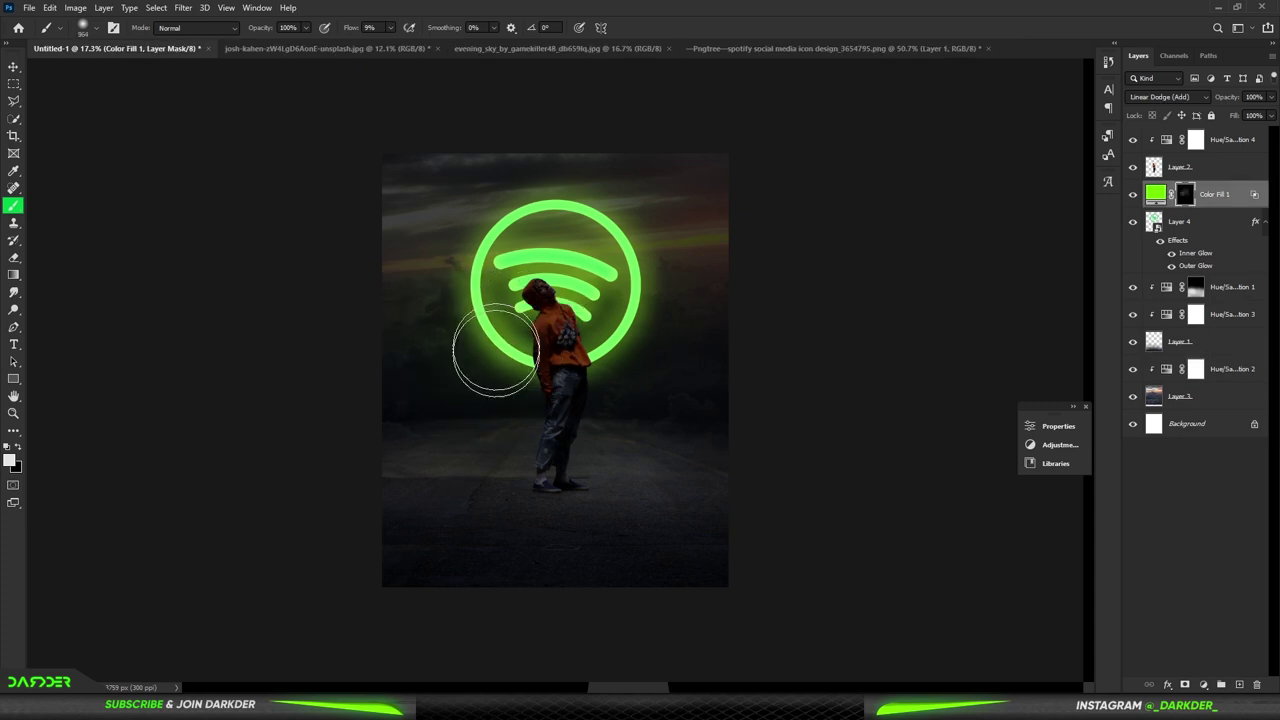
{"action": "left_click_drag", "start_coordinate": [600, 417], "coordinate": [636, 432]}
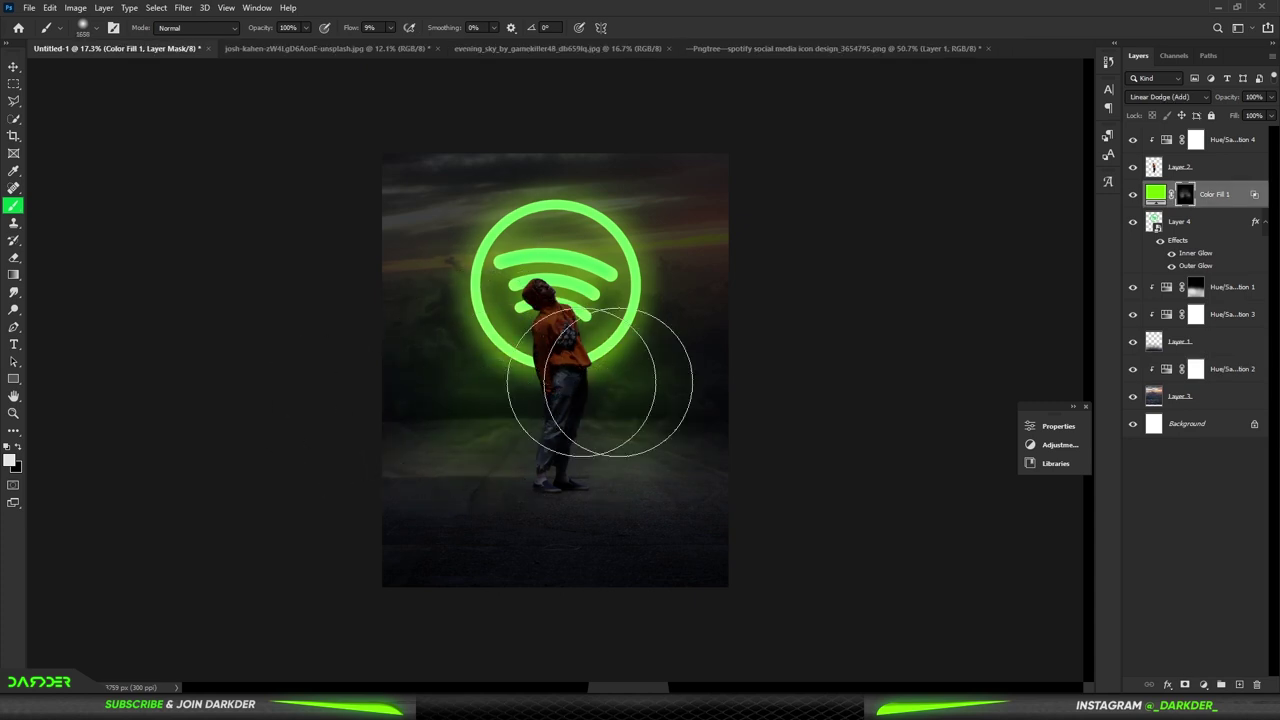
{"action": "key", "text": "v"}
{"action": "key", "text": "ctrl+0"}
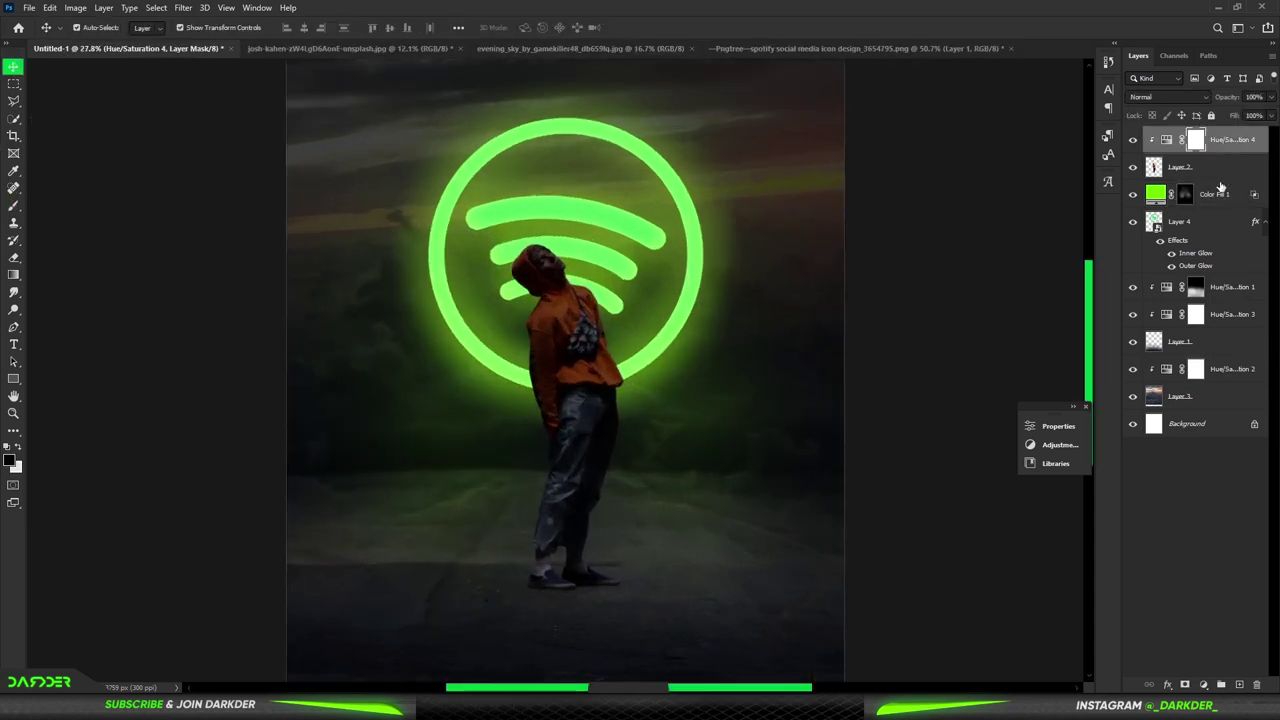
Add an Exposure adjustment at +2.33 and invert its mask to hide it
{"action": "left_click", "coordinate": [1203, 685]}
{"action": "left_click", "coordinate": [1200, 525]}
{"action": "left_click_drag", "start_coordinate": [914, 489], "coordinate": [936, 489]}
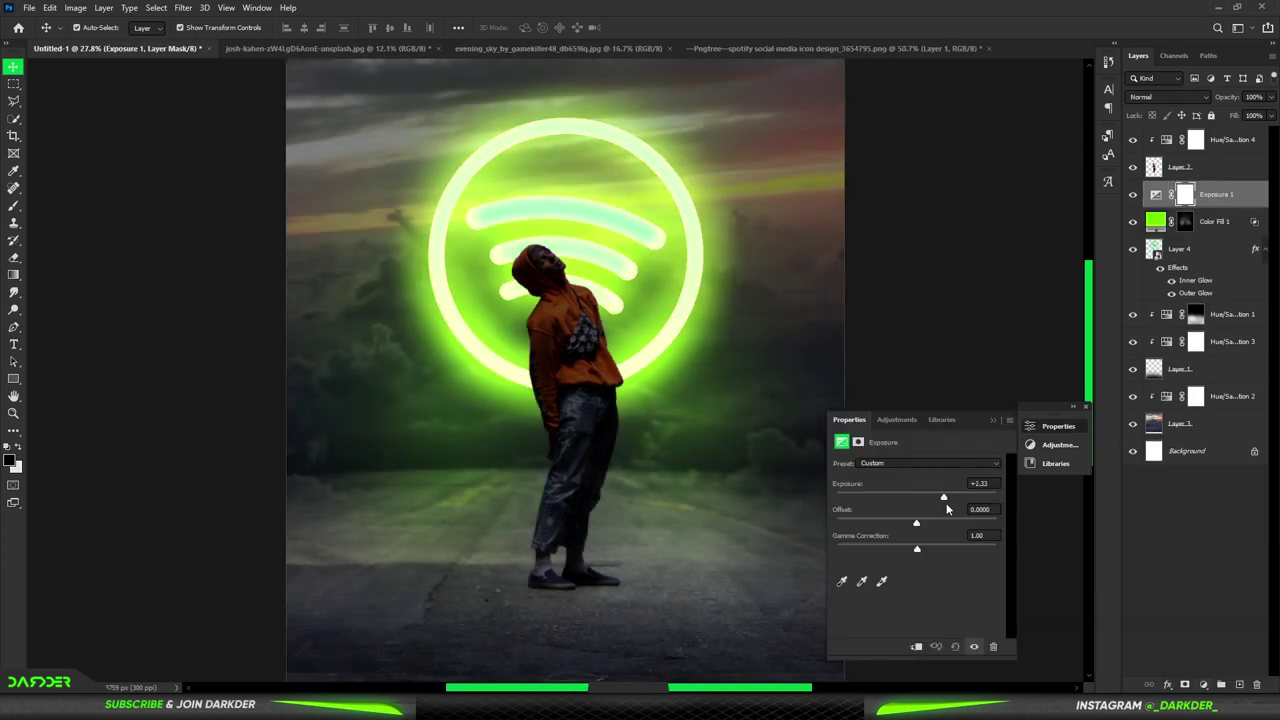
{"action": "left_click", "coordinate": [995, 428]}
{"action": "key", "text": "ctrl+i"}
Paint white with a soft brush over the logo's bars and the ring's left, top and right arcs
{"action": "scroll", "coordinate": [544, 175], "scroll_direction": "up", "scroll_amount": 3}
{"action": "key", "text": "b"}
{"action": "key", "text": "x"}
{"action": "right_click", "coordinate": [555, 270]}
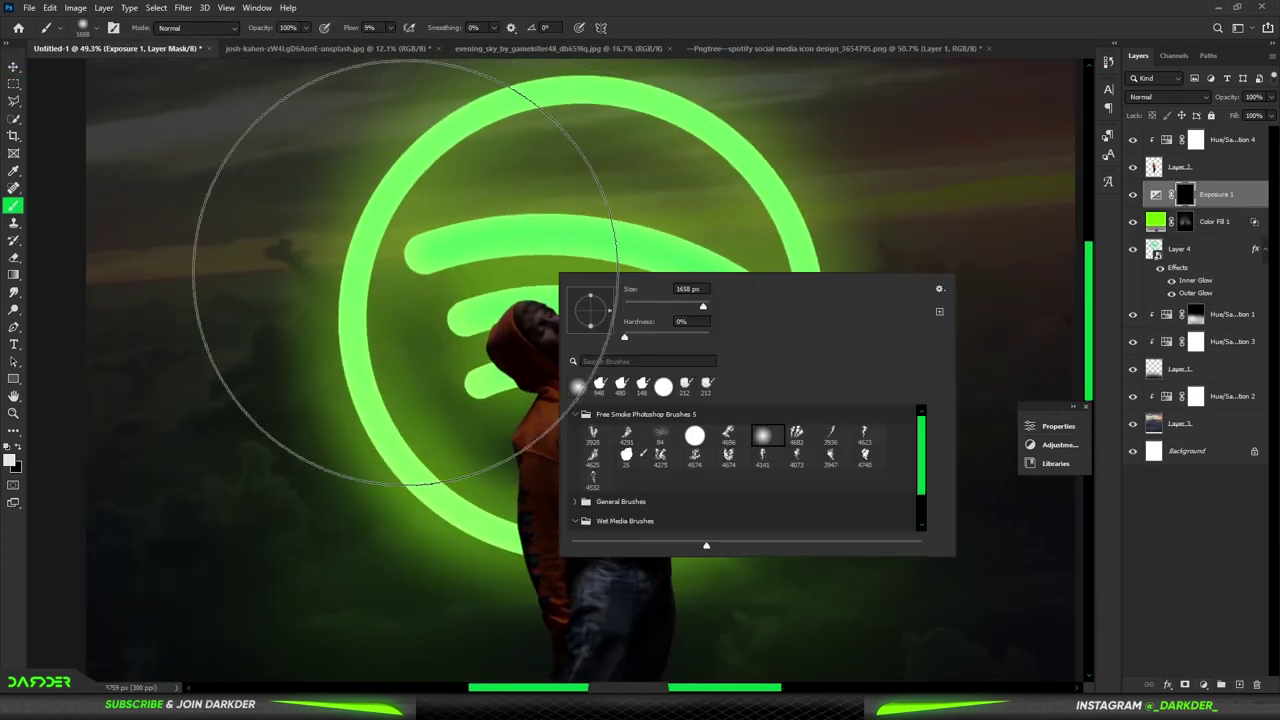
{"action": "key", "text": "Escape"}
{"action": "mouse_move", "coordinate": [483, 262]}
{"action": "left_mouse_down"}
{"action": "mouse_move", "coordinate": [729, 271]}
{"action": "mouse_move", "coordinate": [671, 337]}
{"action": "mouse_move", "coordinate": [571, 120]}
{"action": "mouse_move", "coordinate": [363, 310]}
{"action": "mouse_move", "coordinate": [495, 545]}
{"action": "left_mouse_up"}
{"action": "left_click_drag", "start_coordinate": [630, 86], "coordinate": [755, 478]}
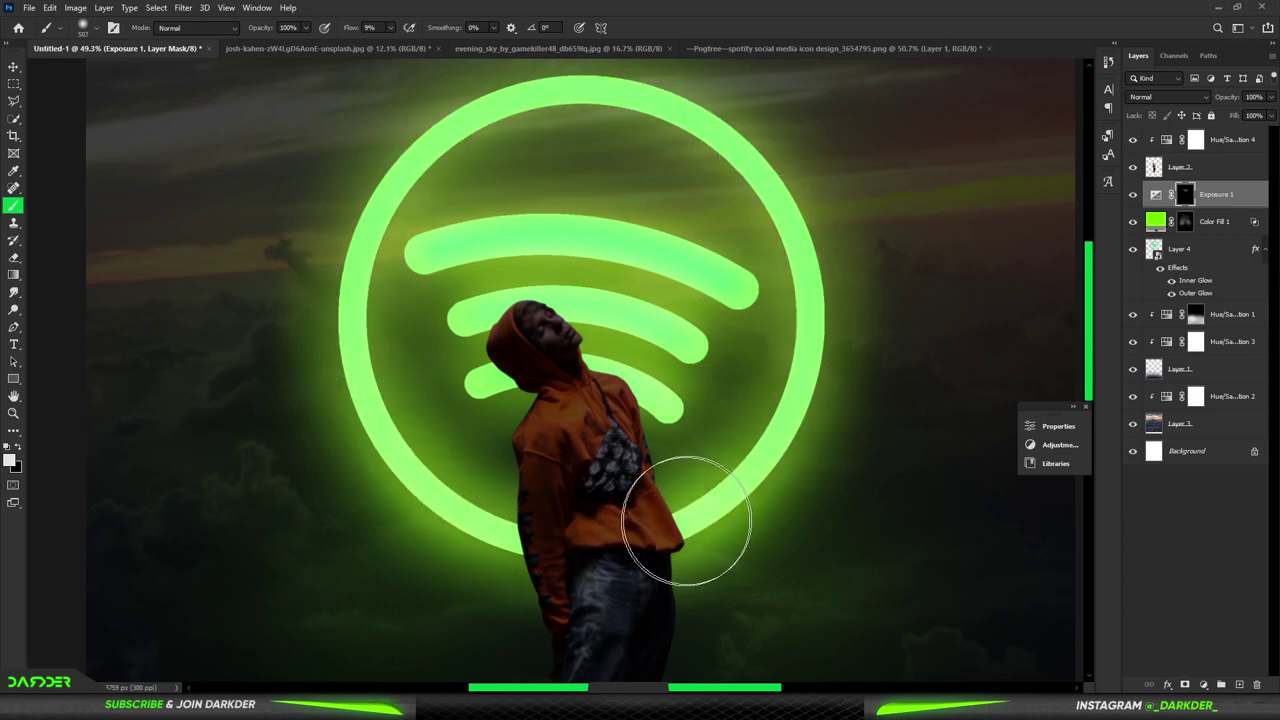
{"action": "scroll", "coordinate": [450, 485], "scroll_direction": "down", "scroll_amount": 3}
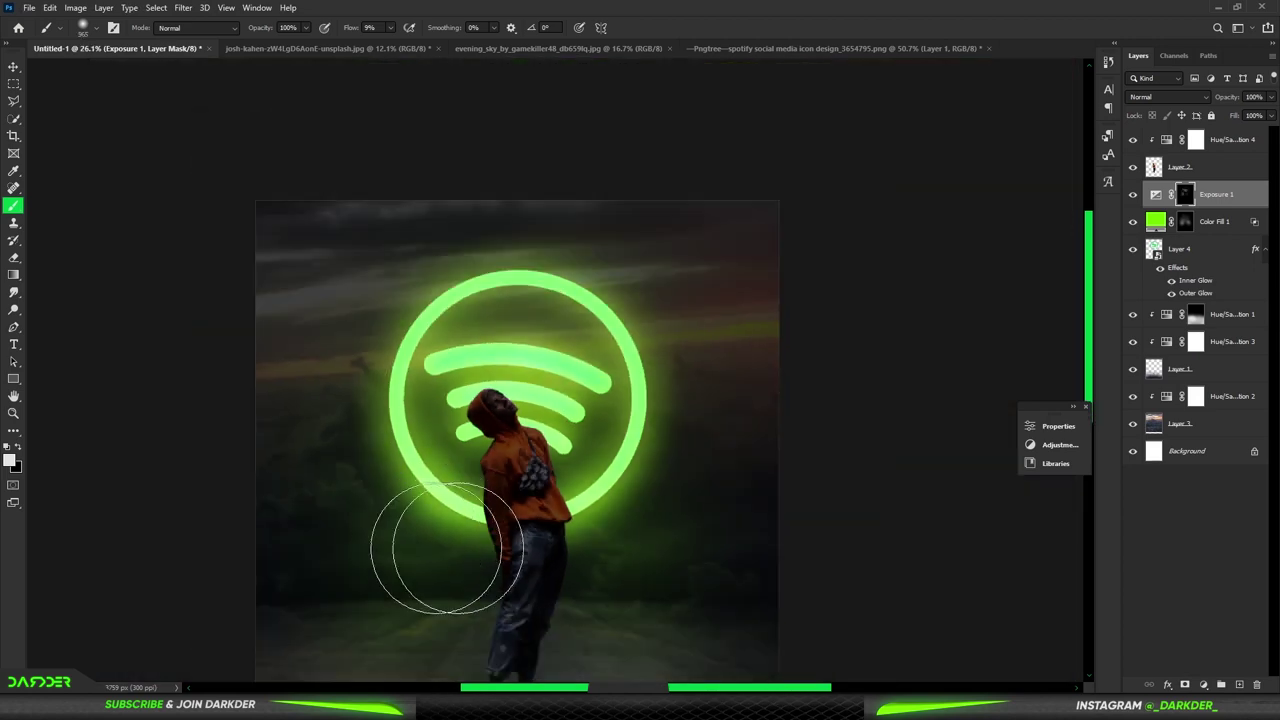
Add a green Color Fill 2 in Screen mode, limited by Blend If to brighter underlying tones
{"action": "scroll", "coordinate": [200, 510], "scroll_direction": "down", "scroll_amount": 2}
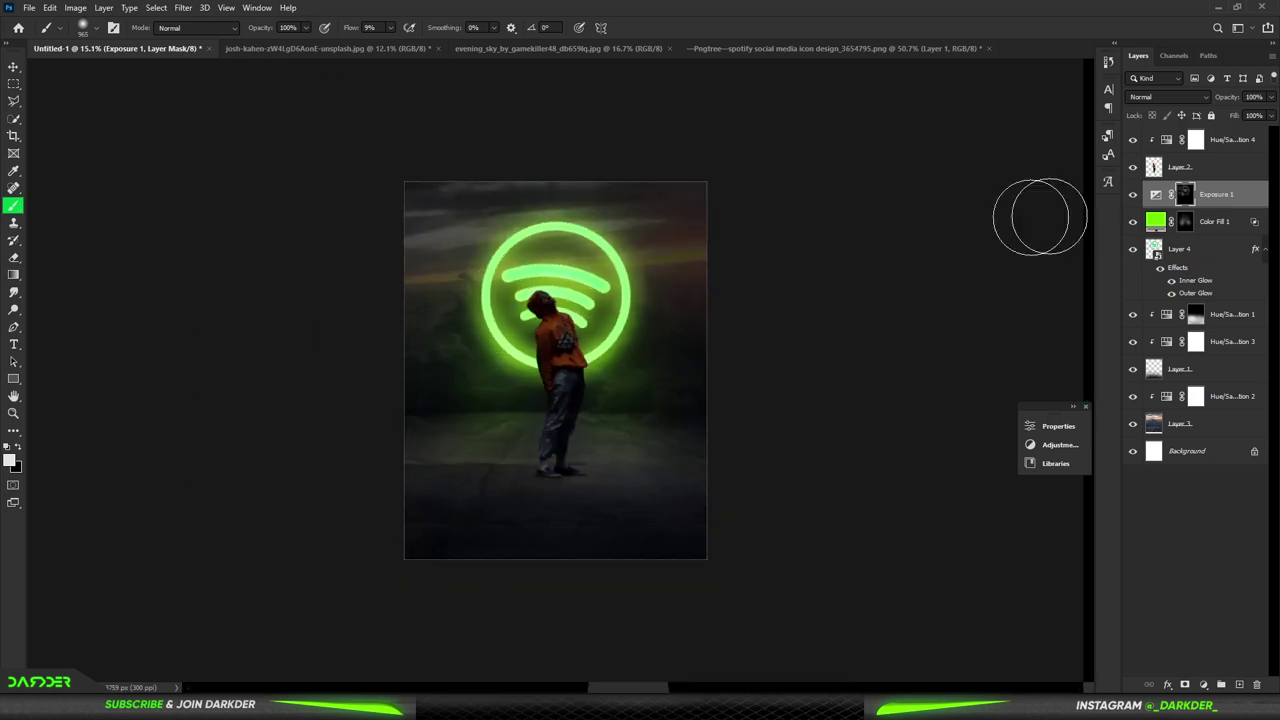
{"action": "left_click", "coordinate": [1204, 686]}
{"action": "left_click", "coordinate": [1198, 446]}
{"action": "left_click", "coordinate": [1081, 325]}
{"action": "left_click", "coordinate": [1198, 200]}
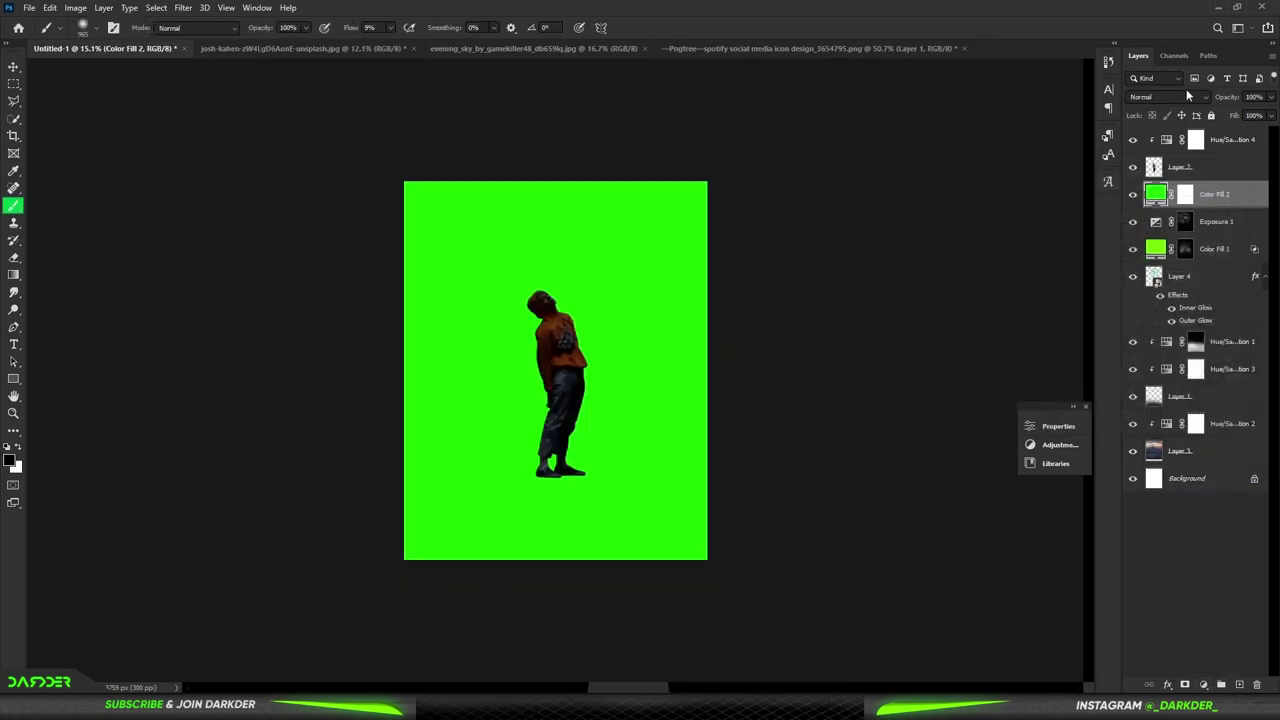
{"action": "left_click", "coordinate": [1186, 94]}
{"action": "left_click", "coordinate": [1140, 208]}
{"action": "double_click", "coordinate": [1245, 204]}
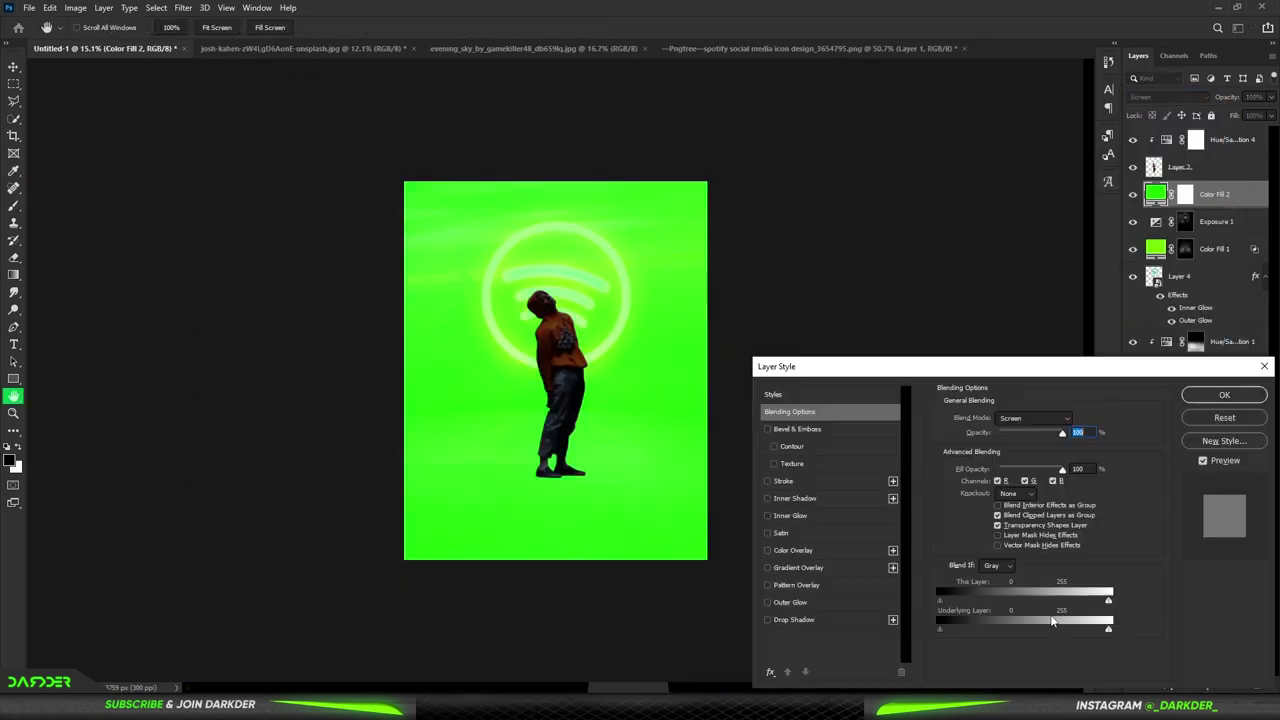
{"action": "left_click_drag", "start_coordinate": [940, 628], "coordinate": [1043, 624]}
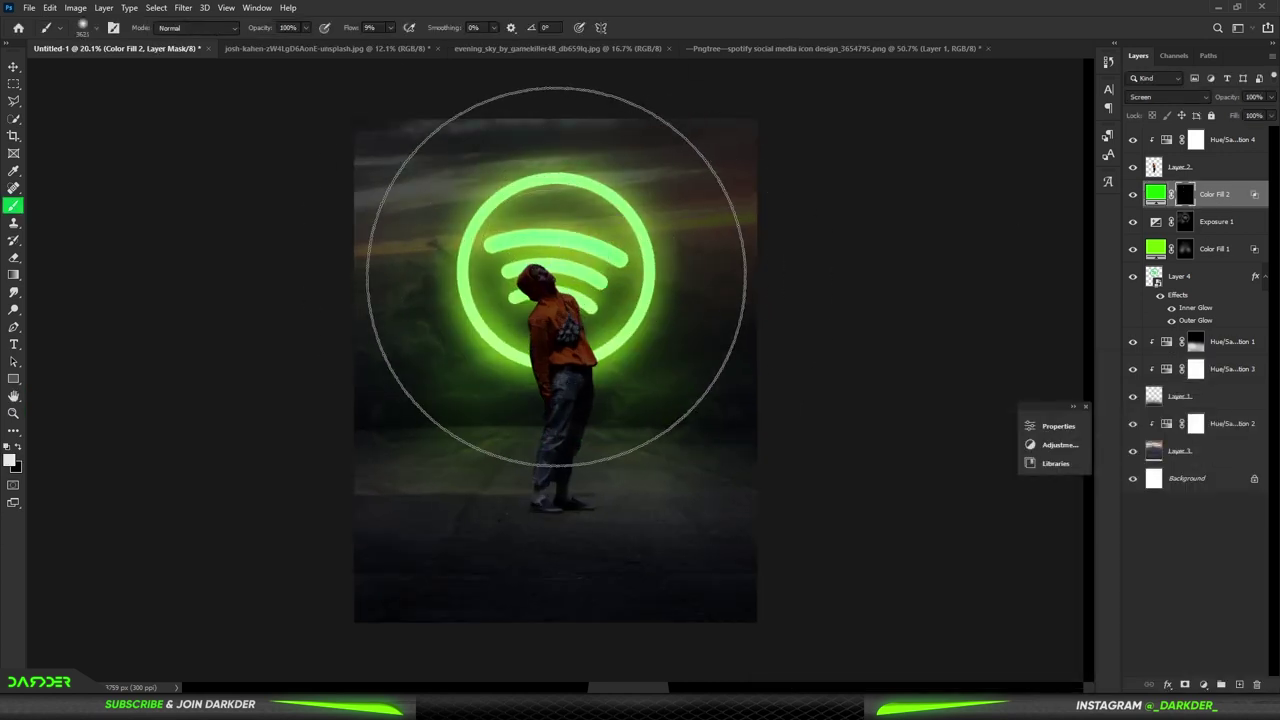
{"action": "key", "text": "ctrl+minus"}
Add a new Solid Color fill layer above the top Hue/Saturation layer
{"action": "left_click", "coordinate": [12, 67]}
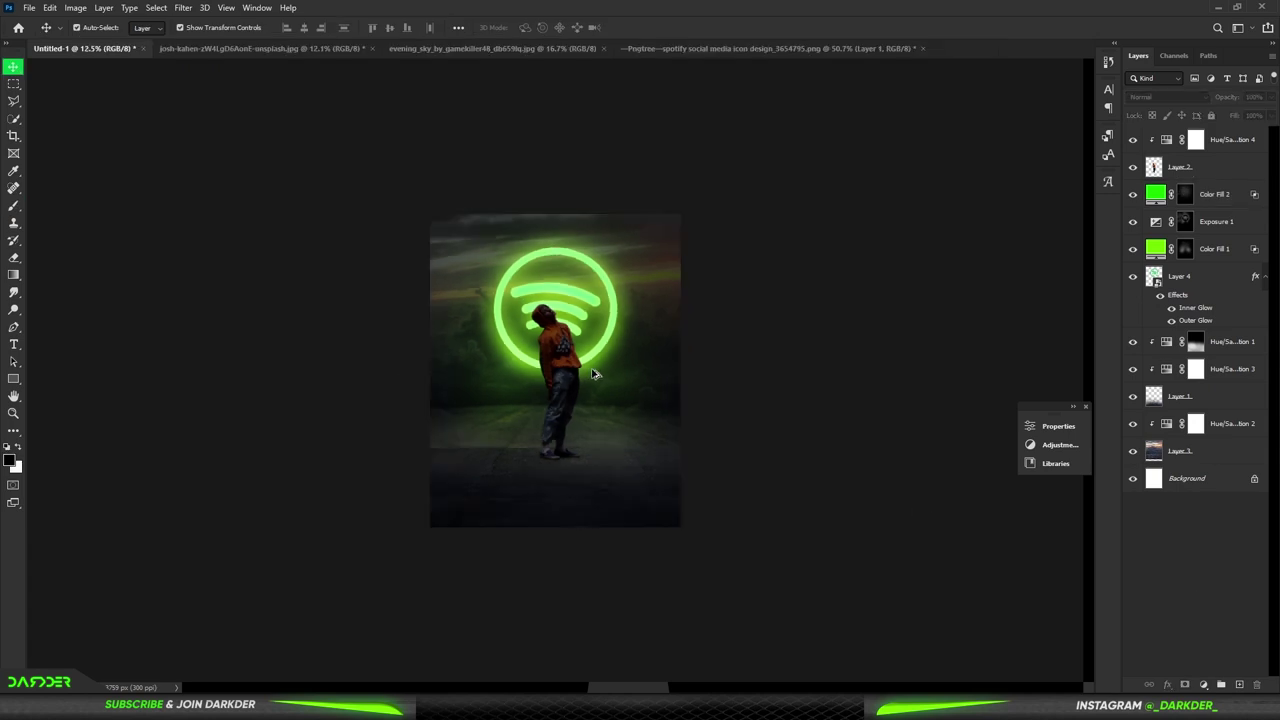
{"action": "scroll", "coordinate": [555, 370], "scroll_direction": "up", "scroll_amount": 1}
{"action": "left_click", "coordinate": [1230, 140]}
{"action": "left_click", "coordinate": [1203, 685]}
{"action": "left_click", "coordinate": [1200, 450]}
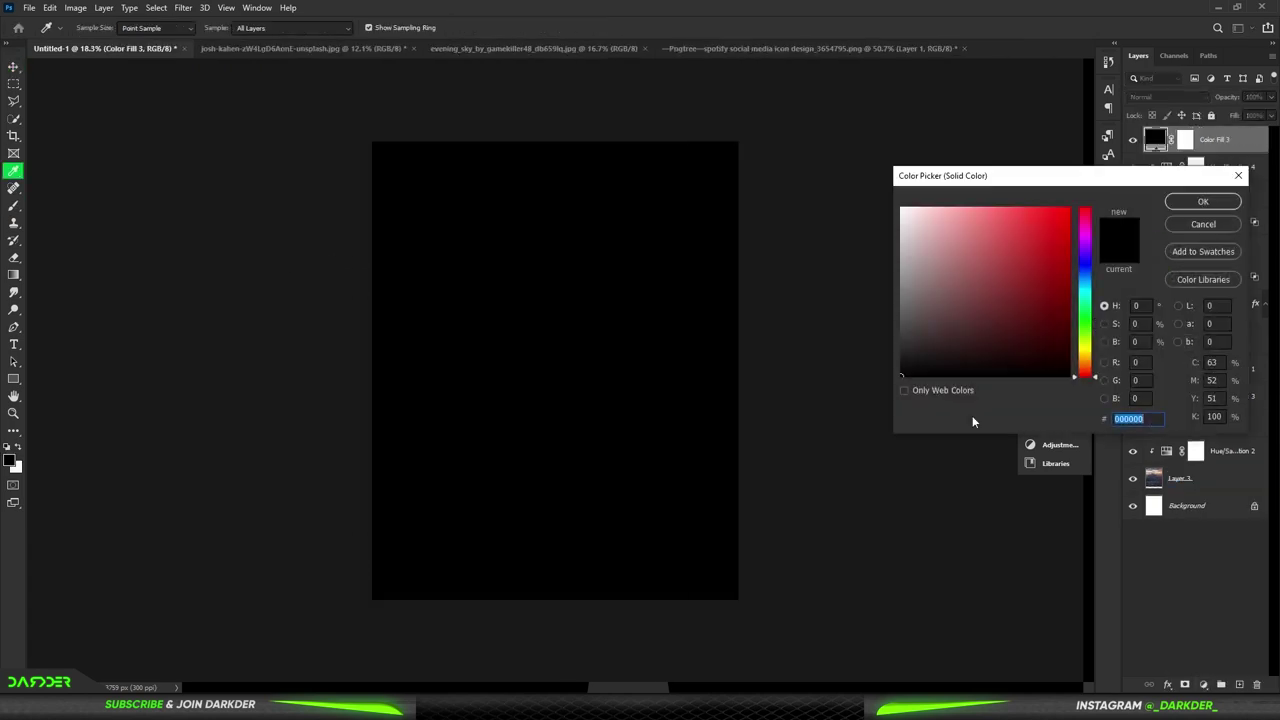
{"action": "left_click", "coordinate": [1090, 343]}
{"action": "left_click", "coordinate": [1203, 201]}
Recolour the fill bright yellow-green and clip it to the man layer
{"action": "double_click", "coordinate": [1155, 139]}
{"action": "left_click", "coordinate": [1060, 209]}
{"action": "left_click", "coordinate": [1203, 201]}
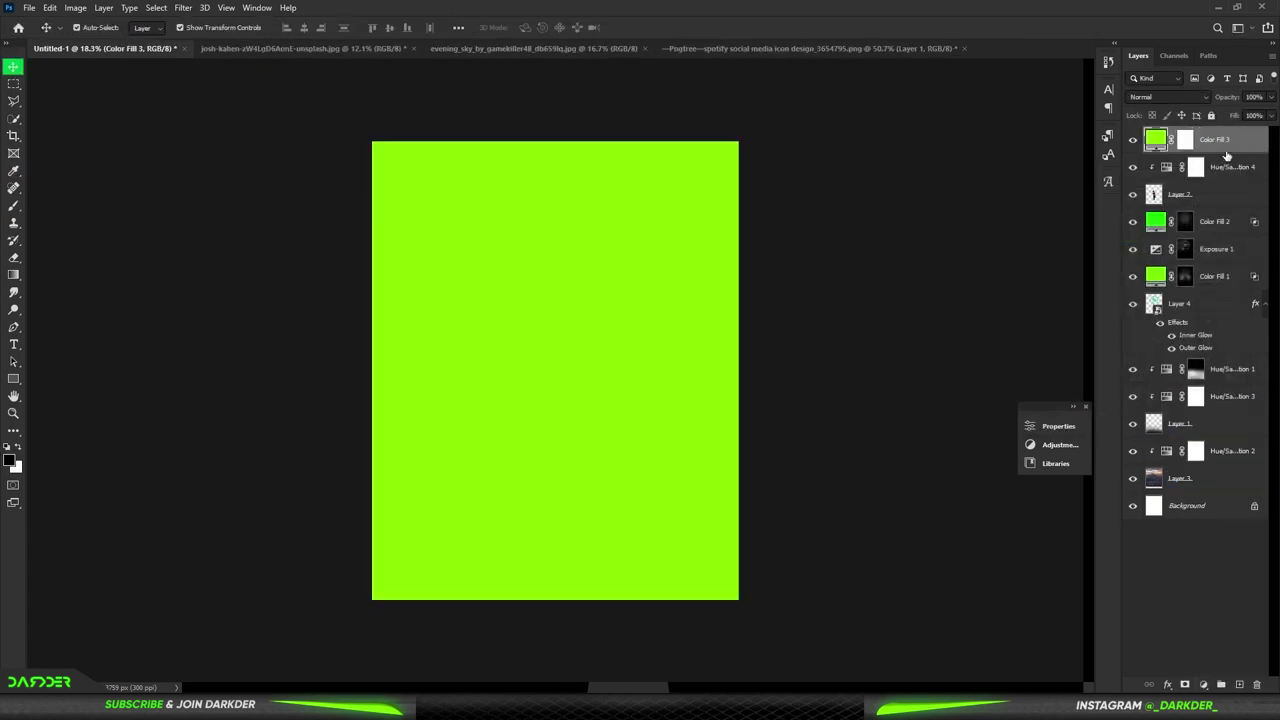
{"action": "key", "text": "ctrl+alt+g"}
Split Blend If to restrict Color Fill 3 to the man's brighter tones and invert its mask
{"action": "scroll", "coordinate": [563, 322], "scroll_direction": "up", "scroll_amount": 3}
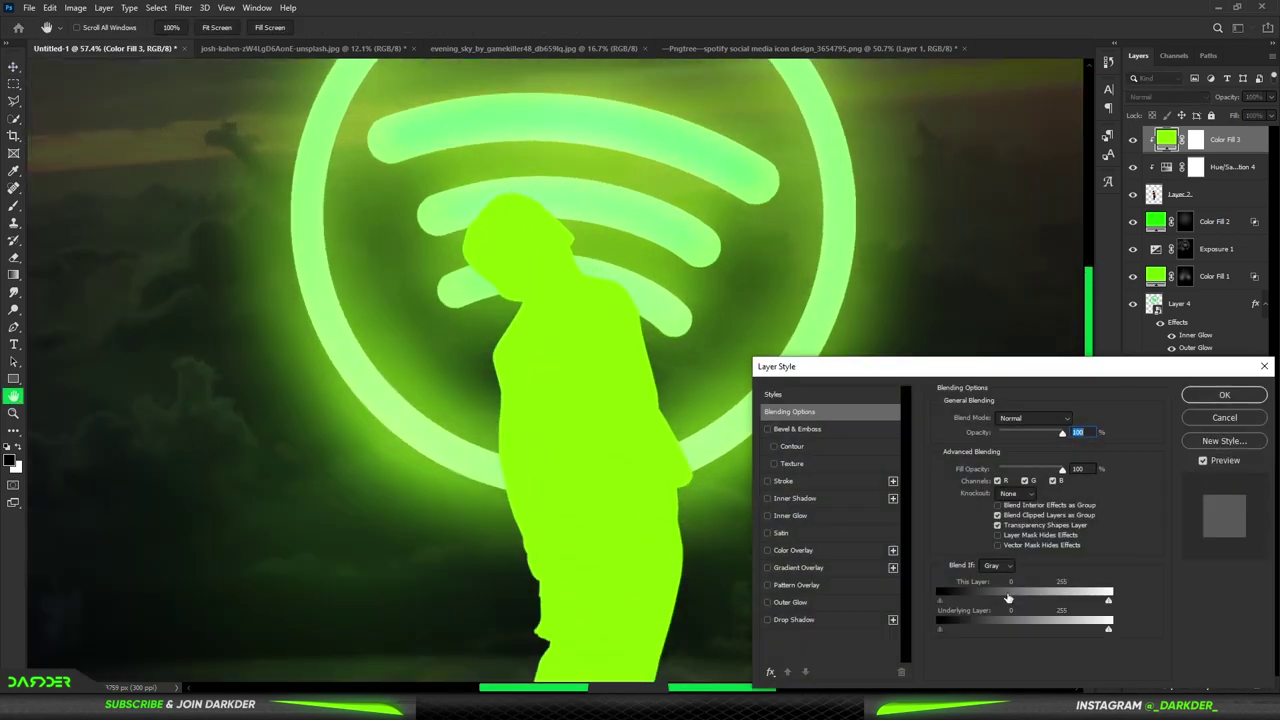
{"action": "double_click", "coordinate": [1240, 140]}
{"action": "mouse_move", "coordinate": [980, 628]}
{"action": "left_mouse_down"}
{"action": "mouse_move", "coordinate": [940, 626]}
{"action": "mouse_move", "coordinate": [990, 626]}
{"action": "left_mouse_up"}
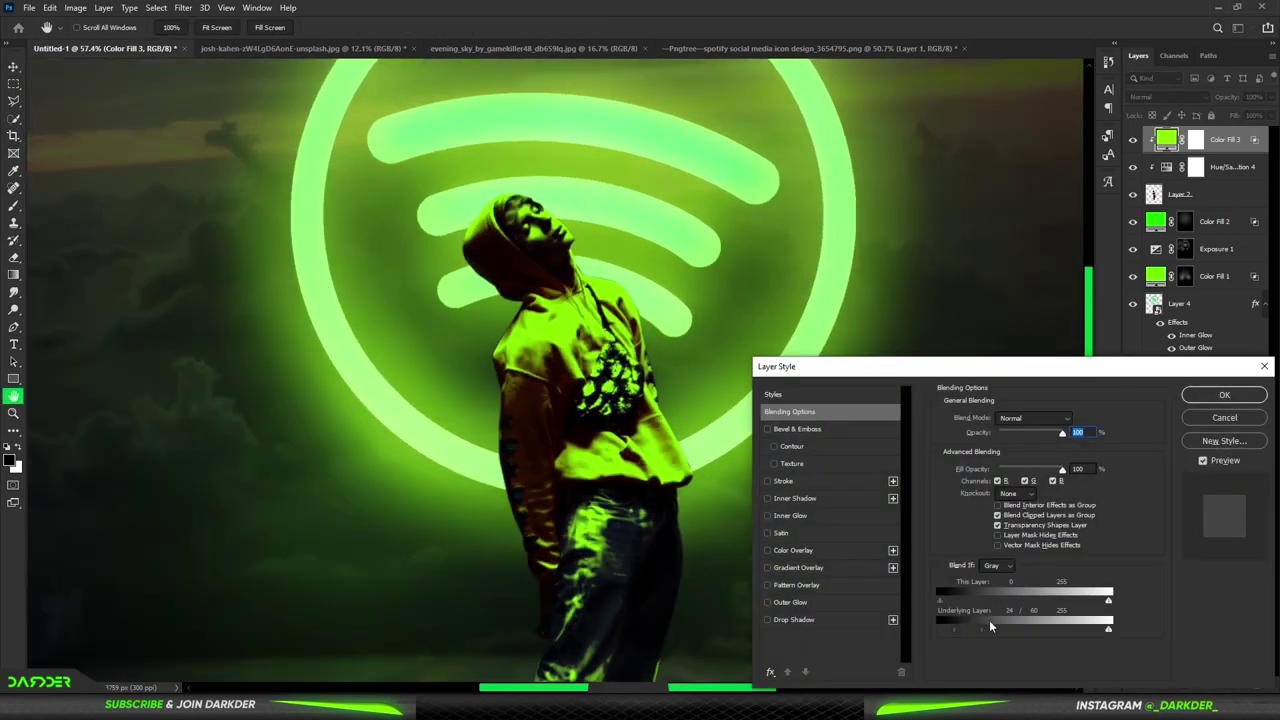
{"action": "left_click", "coordinate": [1224, 396]}
{"action": "key", "text": "ctrl+i"}
{"action": "key", "text": "b"}
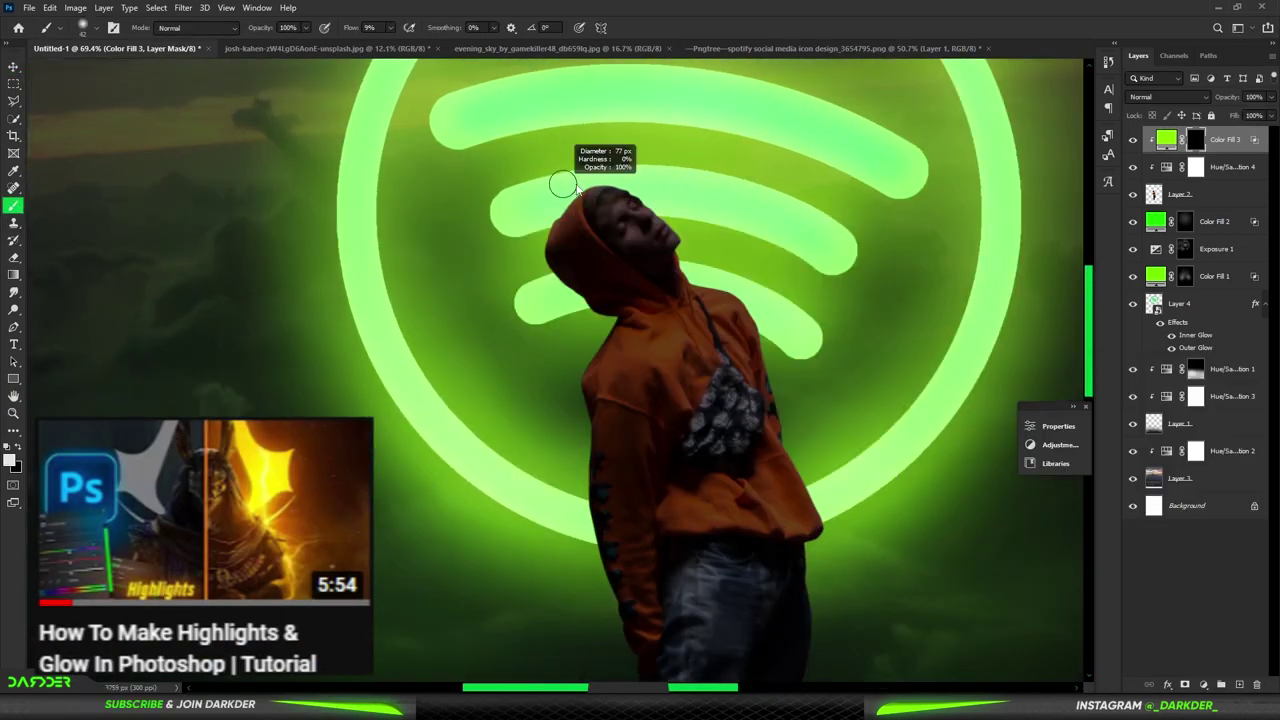
Brush green light through the mask onto the hoodie's shoulder and chest
{"action": "scroll", "coordinate": [645, 220], "scroll_direction": "up", "scroll_amount": 3}
{"action": "scroll", "coordinate": [655, 260], "scroll_direction": "up", "scroll_amount": 2}
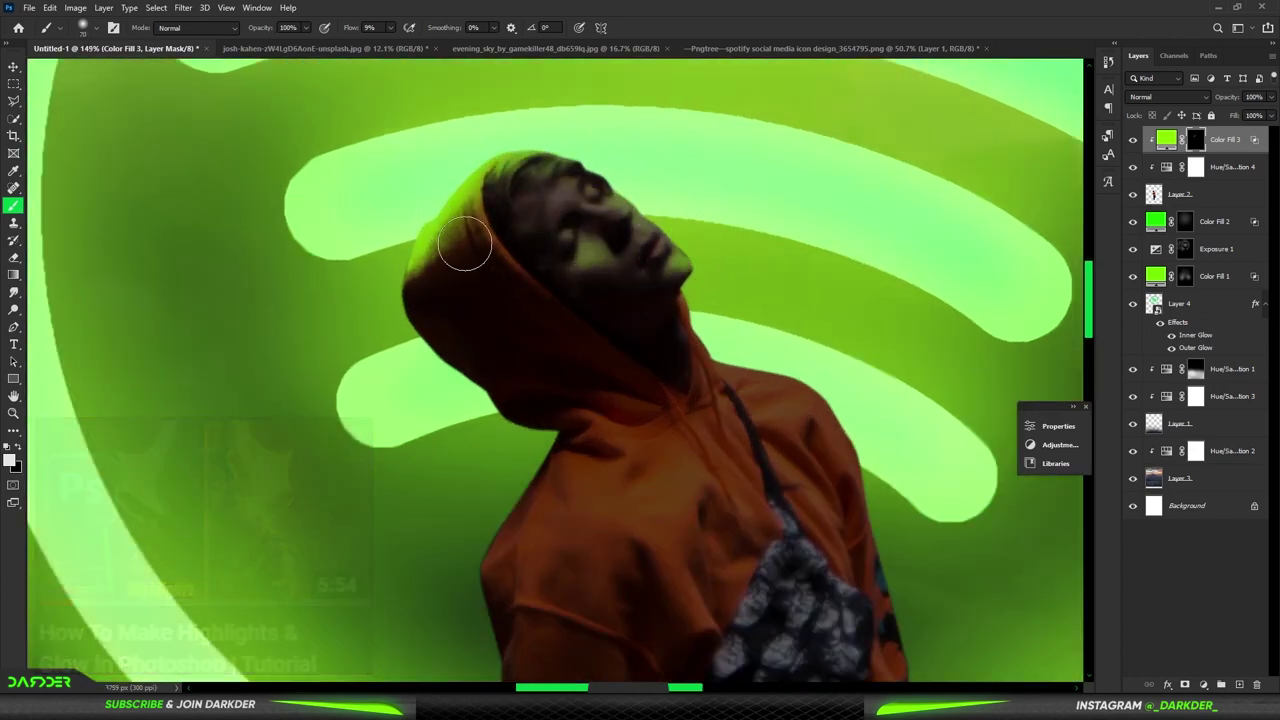
{"action": "key", "text": "bracketright"}
{"action": "key", "text": "bracketright"}
{"action": "key", "text": "bracketright"}
{"action": "scroll", "coordinate": [818, 440], "scroll_direction": "down", "scroll_amount": 5}
{"action": "scroll", "coordinate": [800, 430], "scroll_direction": "up", "scroll_amount": 1}
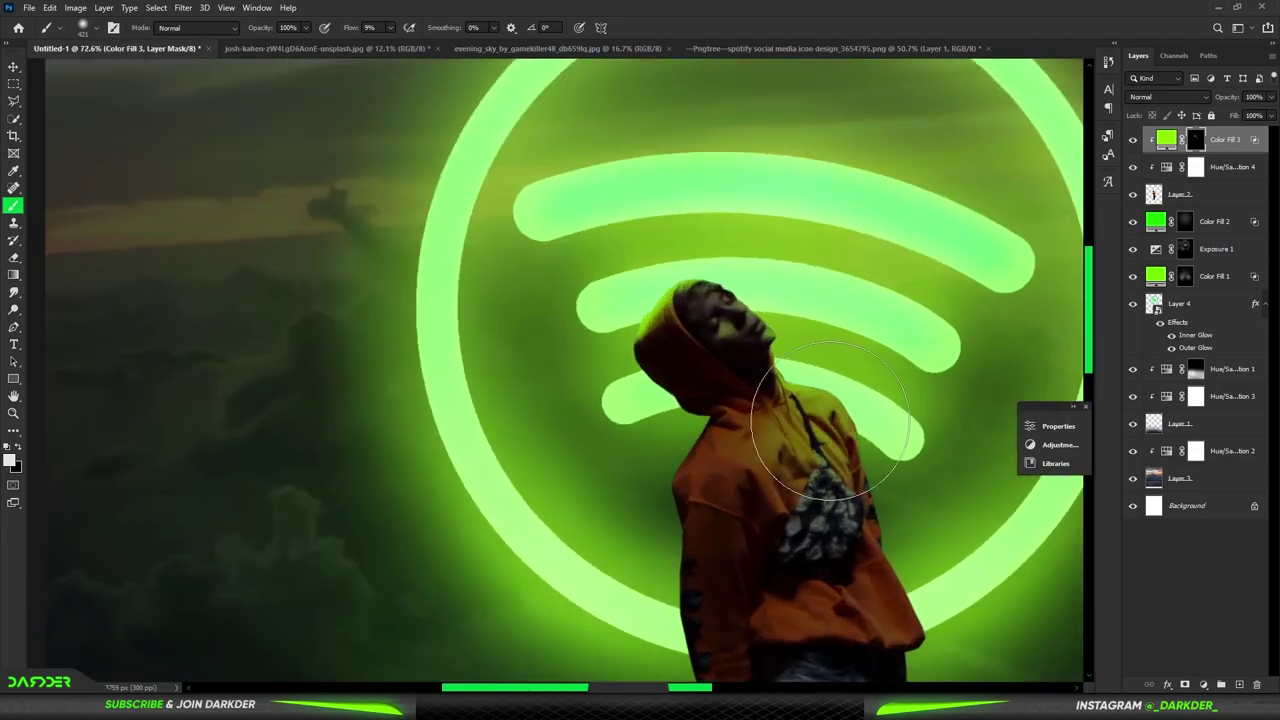
{"action": "scroll", "coordinate": [760, 420], "scroll_direction": "down", "scroll_amount": 1}
{"action": "scroll", "coordinate": [704, 397], "scroll_direction": "up", "scroll_amount": 2}
{"action": "key", "text": "bracketleft"}
{"action": "key", "text": "bracketleft"}
{"action": "key", "text": "bracketleft"}
{"action": "mouse_move", "coordinate": [704, 397]}
{"action": "left_mouse_down"}
{"action": "mouse_move", "coordinate": [715, 440]}
{"action": "mouse_move", "coordinate": [770, 390]}
{"action": "left_mouse_up"}
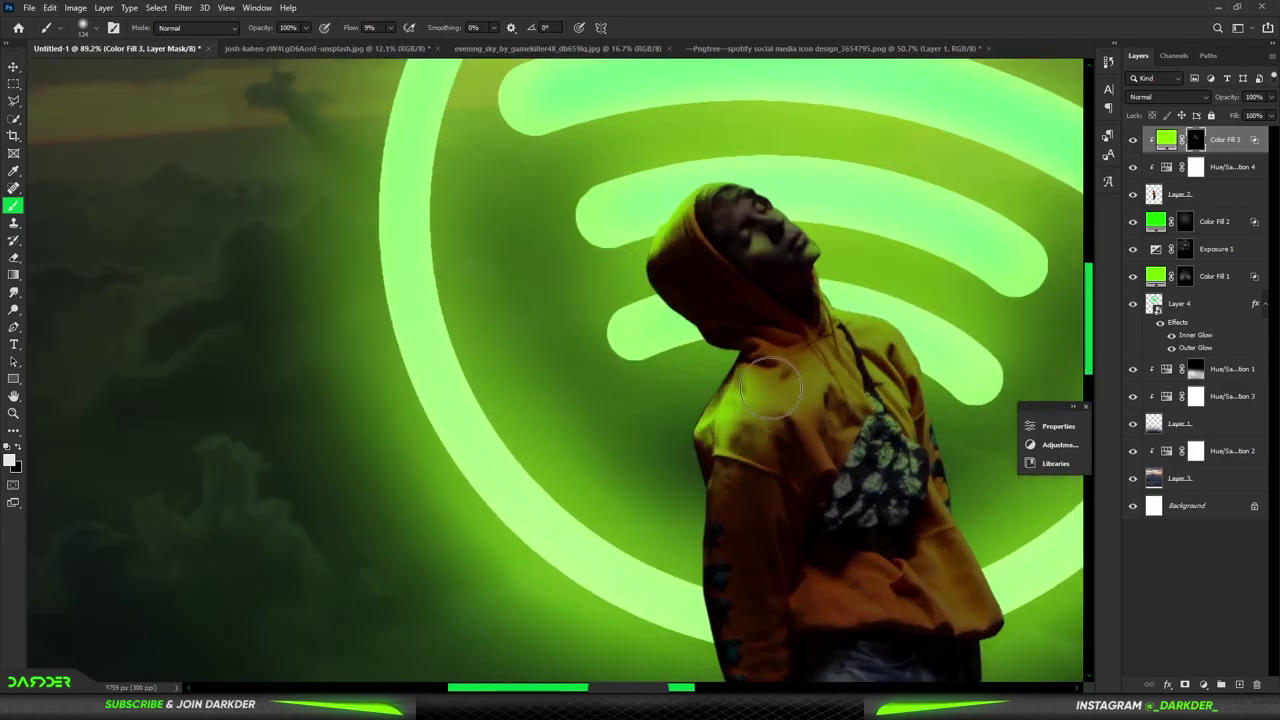
{"action": "scroll", "coordinate": [773, 490], "scroll_direction": "down", "scroll_amount": 2}
{"action": "scroll", "coordinate": [666, 371], "scroll_direction": "up", "scroll_amount": 2}
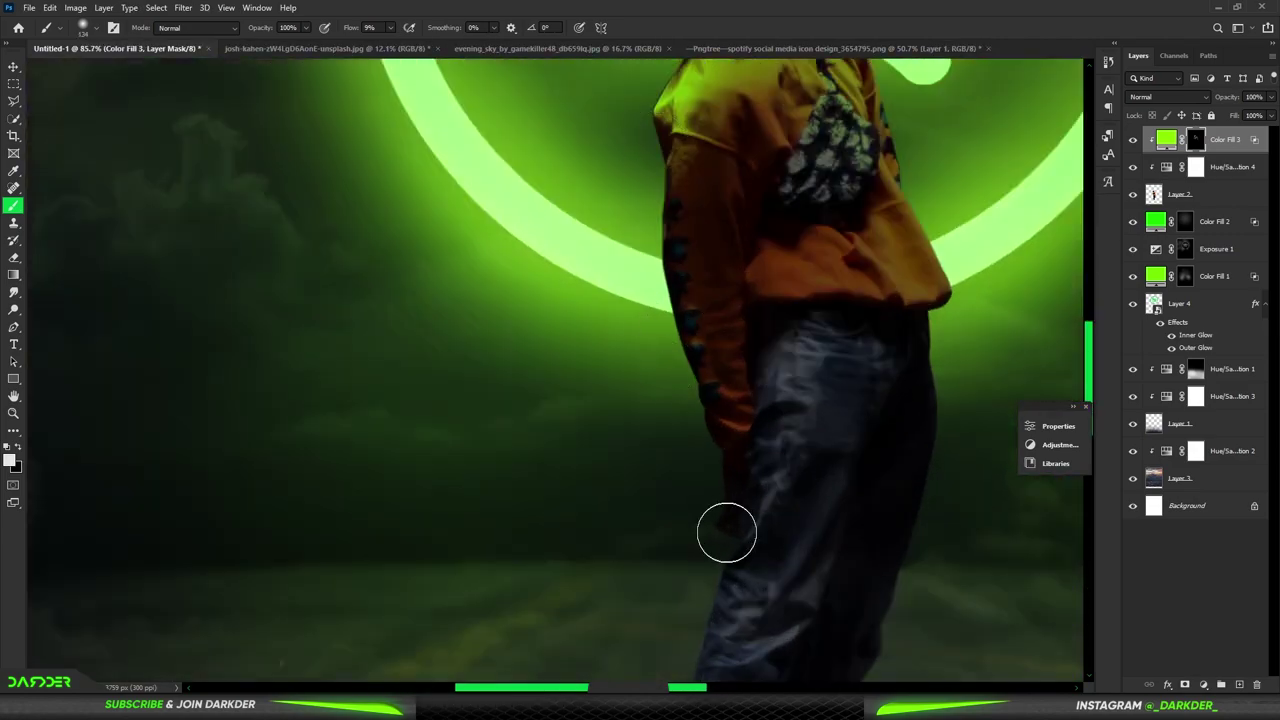
{"action": "scroll", "coordinate": [727, 532], "scroll_direction": "down", "scroll_amount": 3}
{"action": "scroll", "coordinate": [697, 645], "scroll_direction": "up", "scroll_amount": 1}
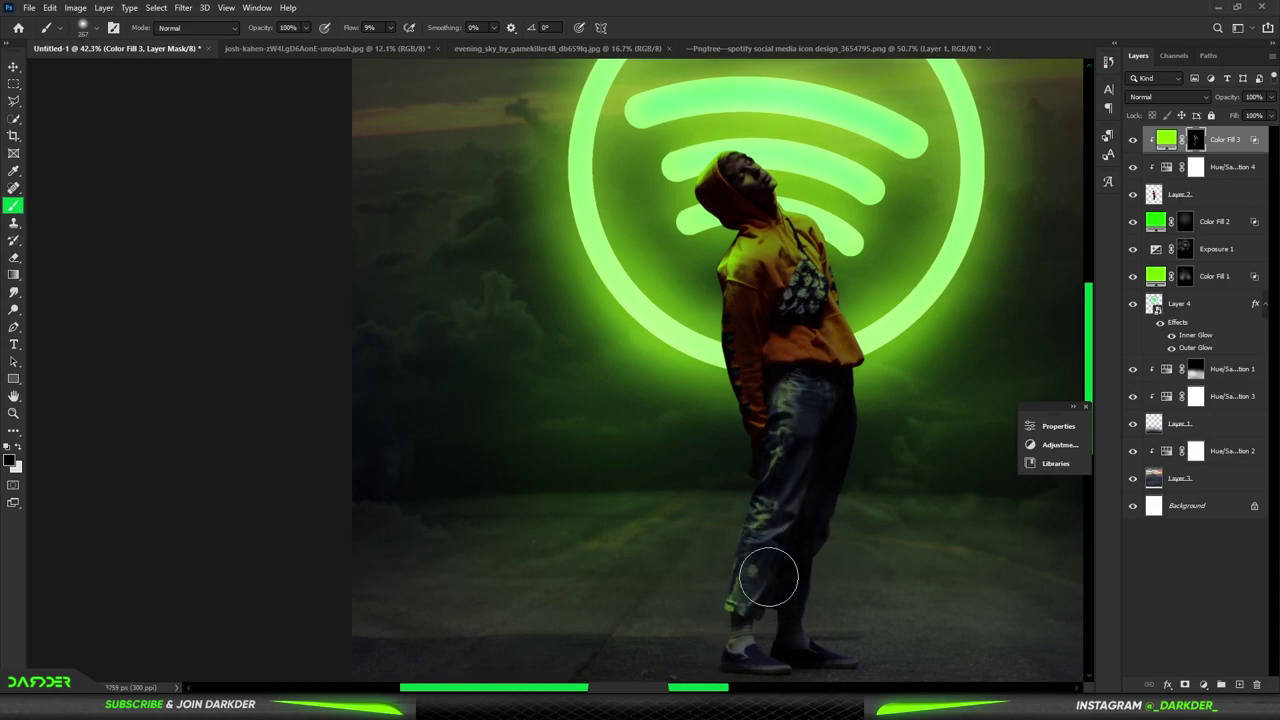
{"action": "scroll", "coordinate": [846, 350], "scroll_direction": "up", "scroll_amount": 1}
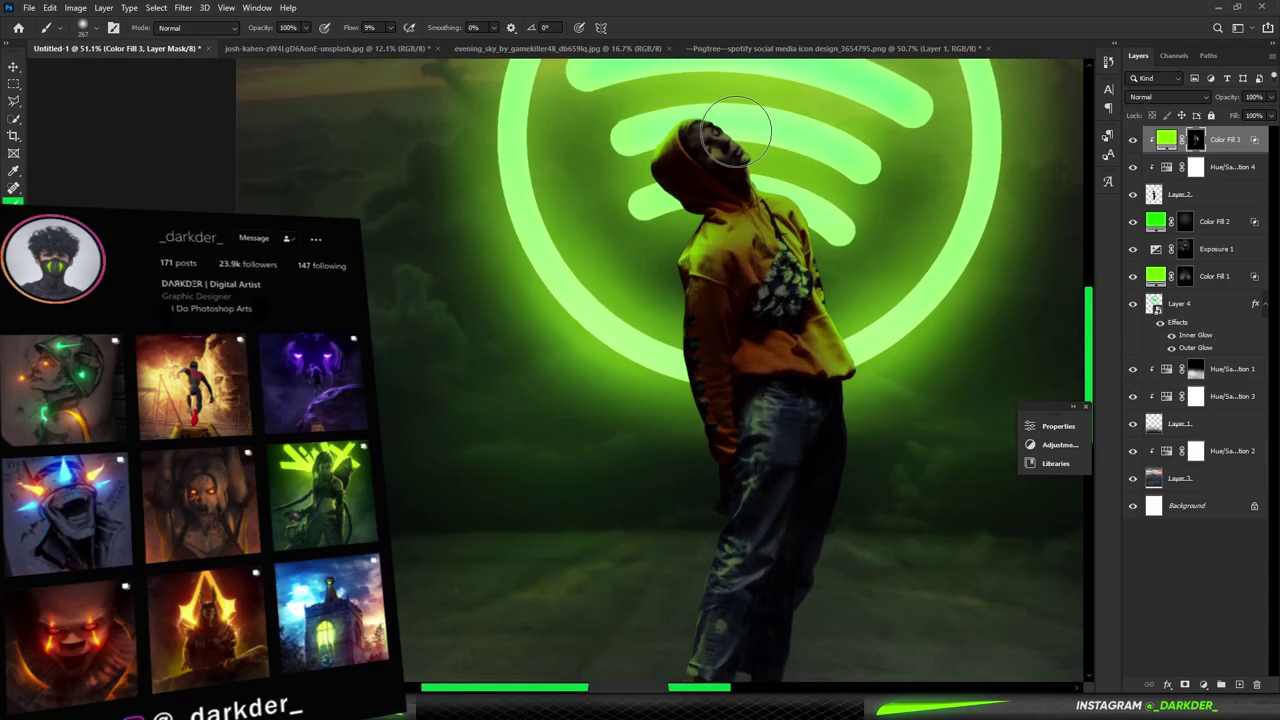
{"action": "scroll", "coordinate": [712, 70], "scroll_direction": "up", "scroll_amount": 10}
{"action": "scroll", "coordinate": [662, 300], "scroll_direction": "down", "scroll_amount": 10}
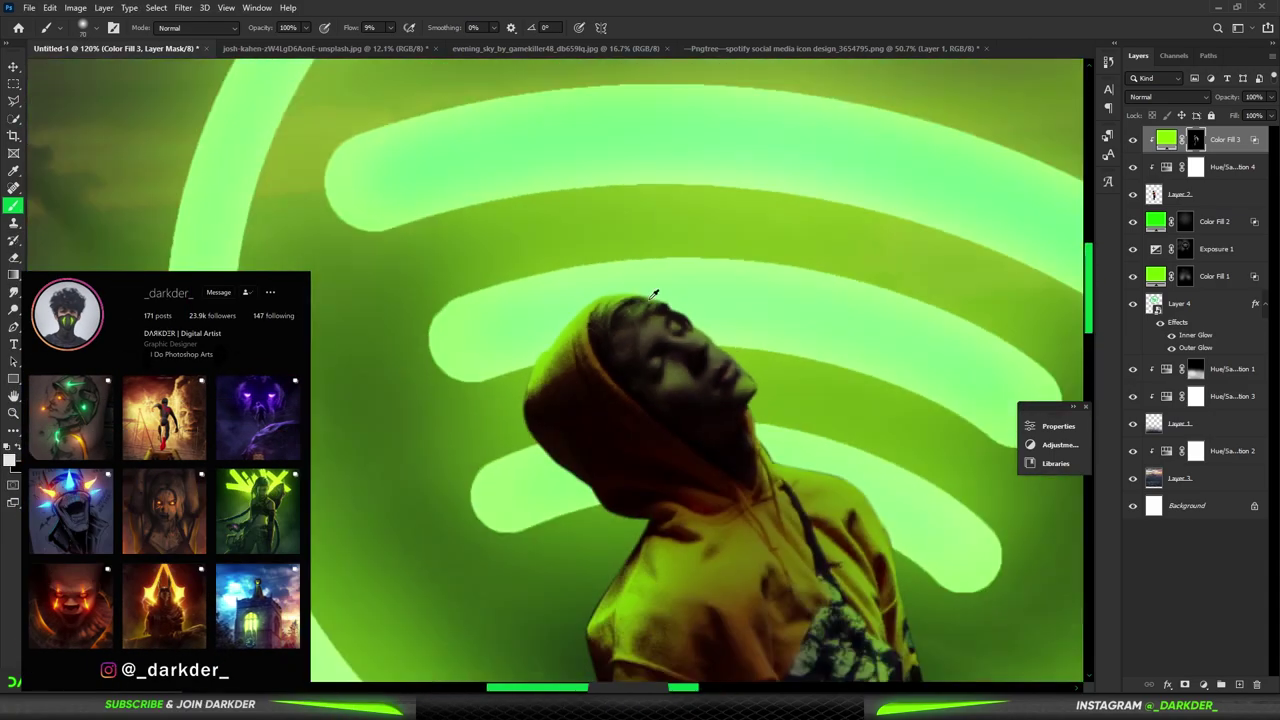
{"action": "left_click", "coordinate": [1202, 685]}
Add Color Fill 4 clipped to the man and blended with Linear Dodge (Add)
{"action": "left_click", "coordinate": [1201, 448]}
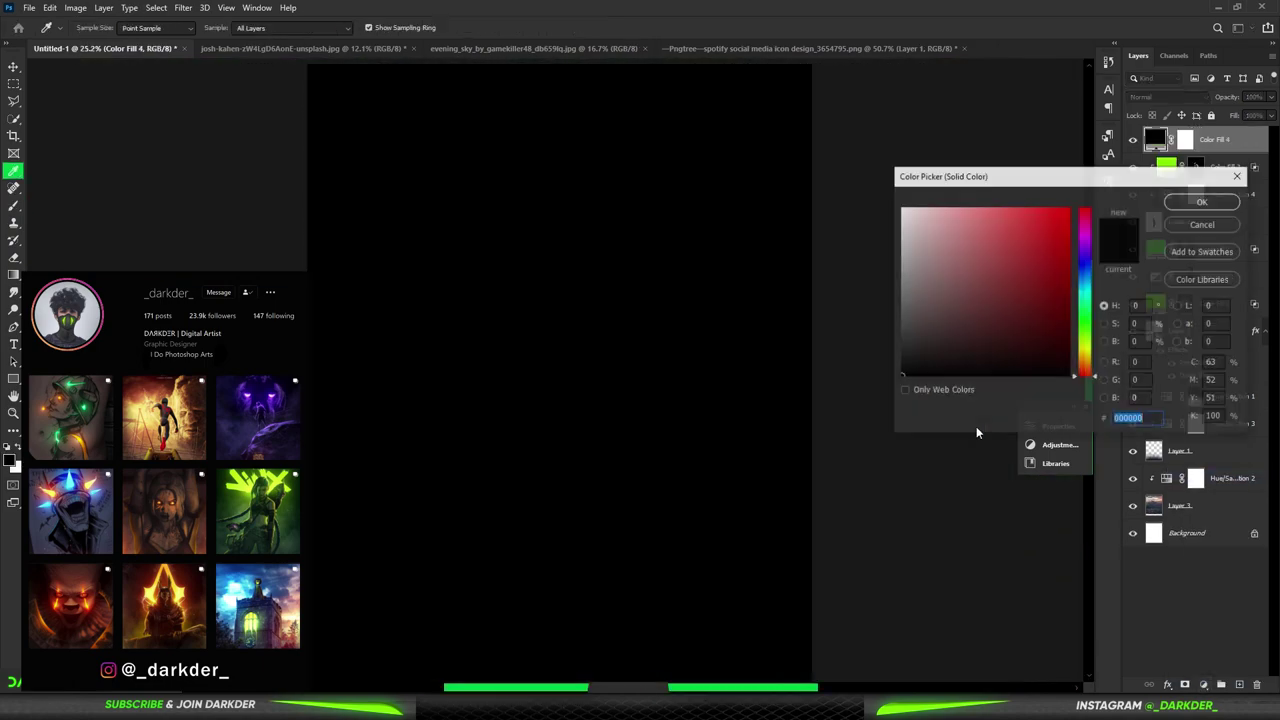
{"action": "left_click", "coordinate": [1114, 197]}
{"action": "key", "text": "ctrl+alt+g"}
{"action": "left_click", "coordinate": [1192, 99]}
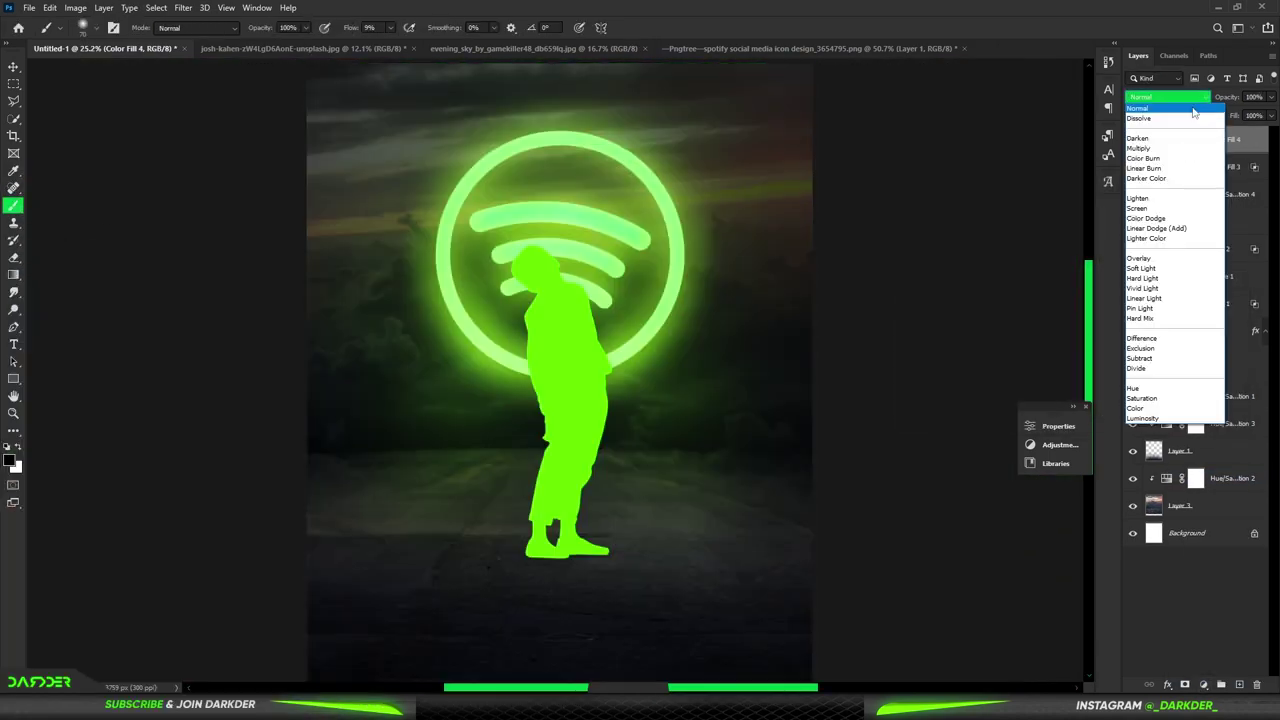
{"action": "left_click", "coordinate": [1160, 228]}
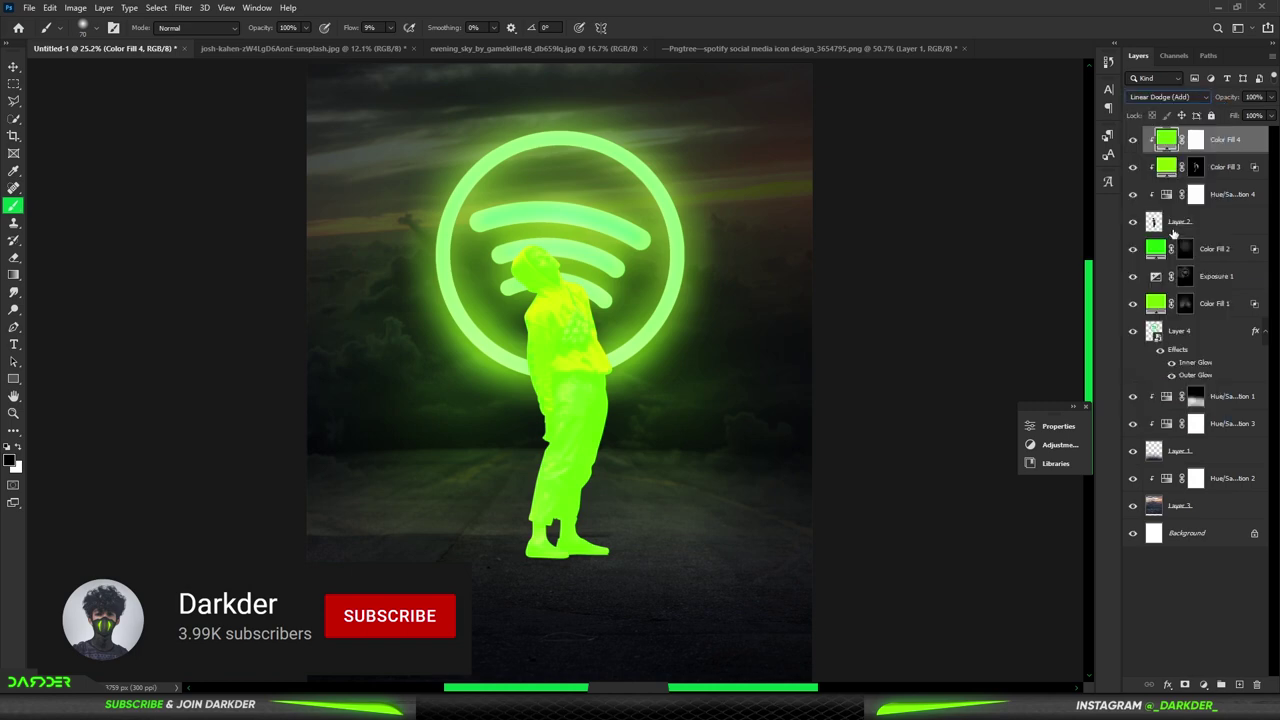
Open Color Fill 4's blending options and zoom in on the man's shoulder to inspect the light
{"action": "double_click", "coordinate": [1245, 139]}
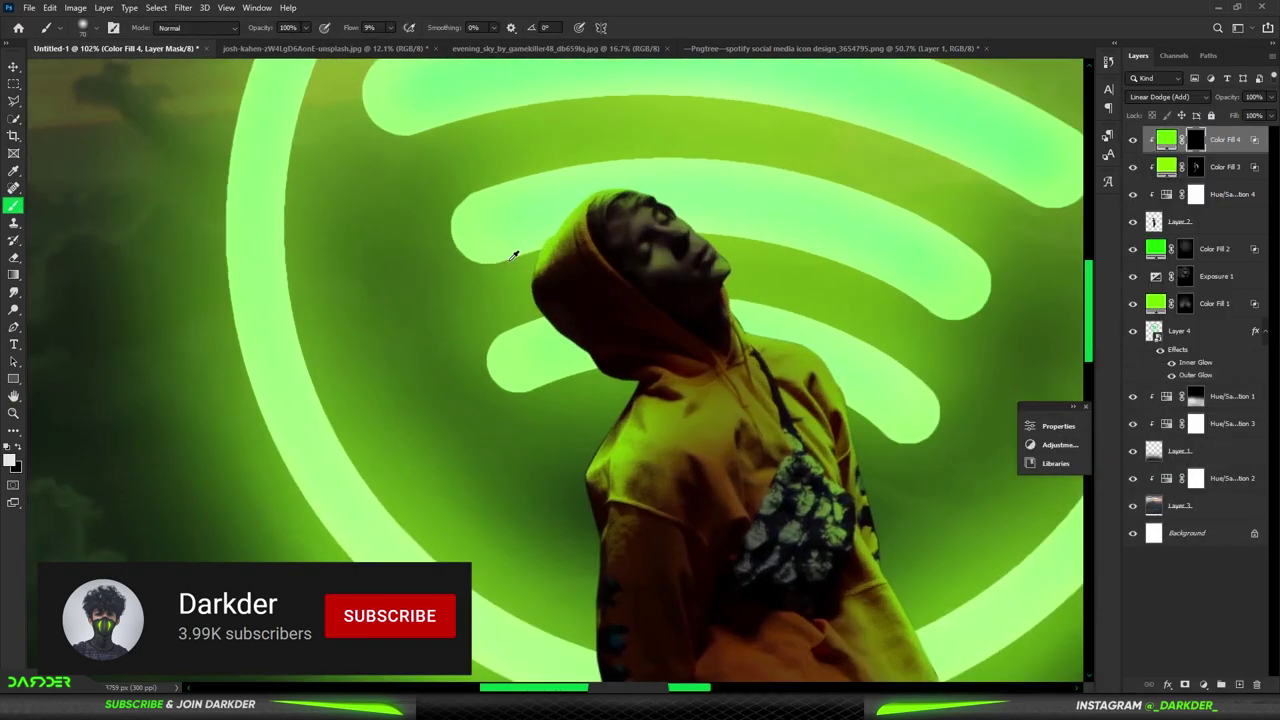
{"action": "left_click_drag", "start_coordinate": [562, 385], "coordinate": [716, 379]}
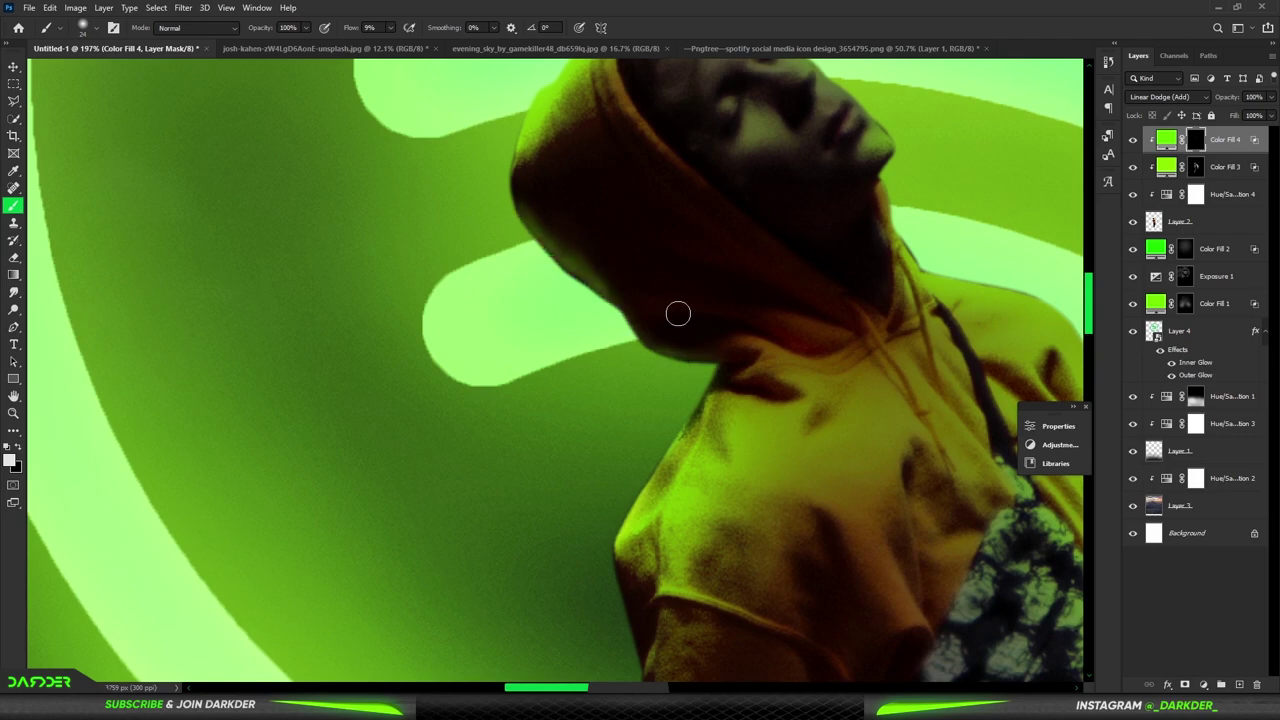
{"action": "scroll", "coordinate": [645, 368], "scroll_direction": "down", "scroll_amount": 5}
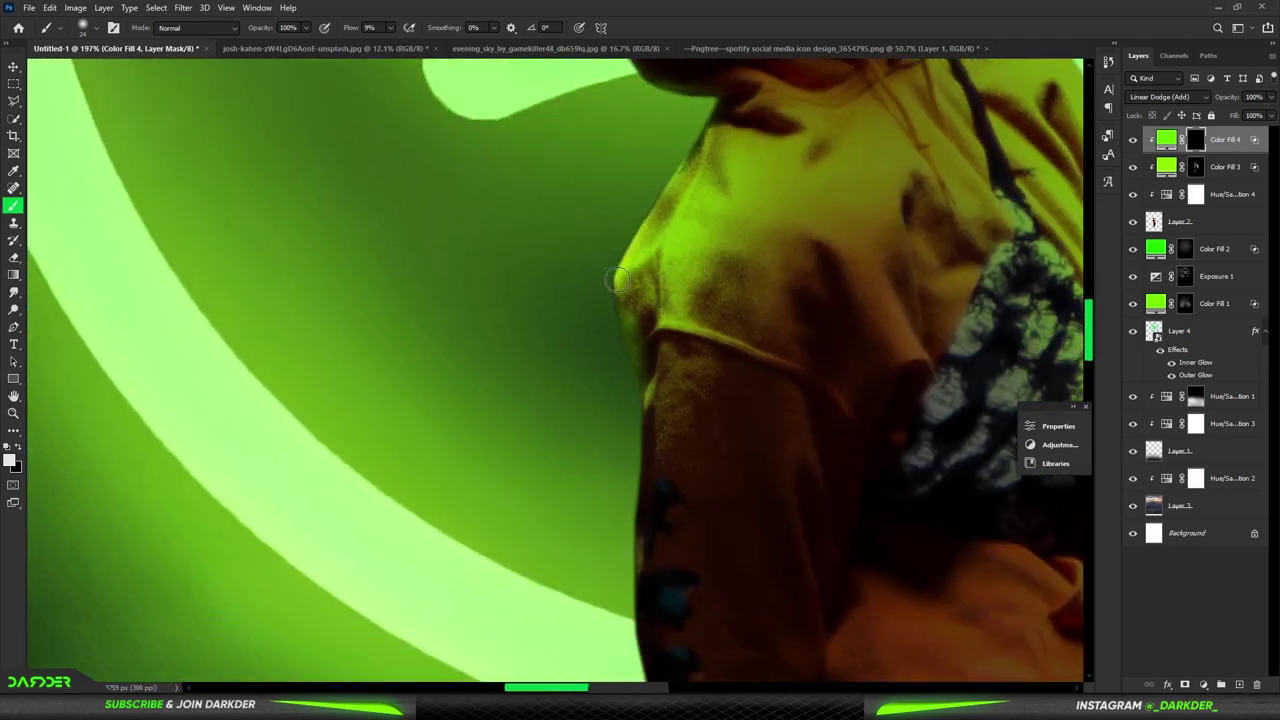
{"action": "scroll", "coordinate": [630, 330], "scroll_direction": "down", "scroll_amount": 3}
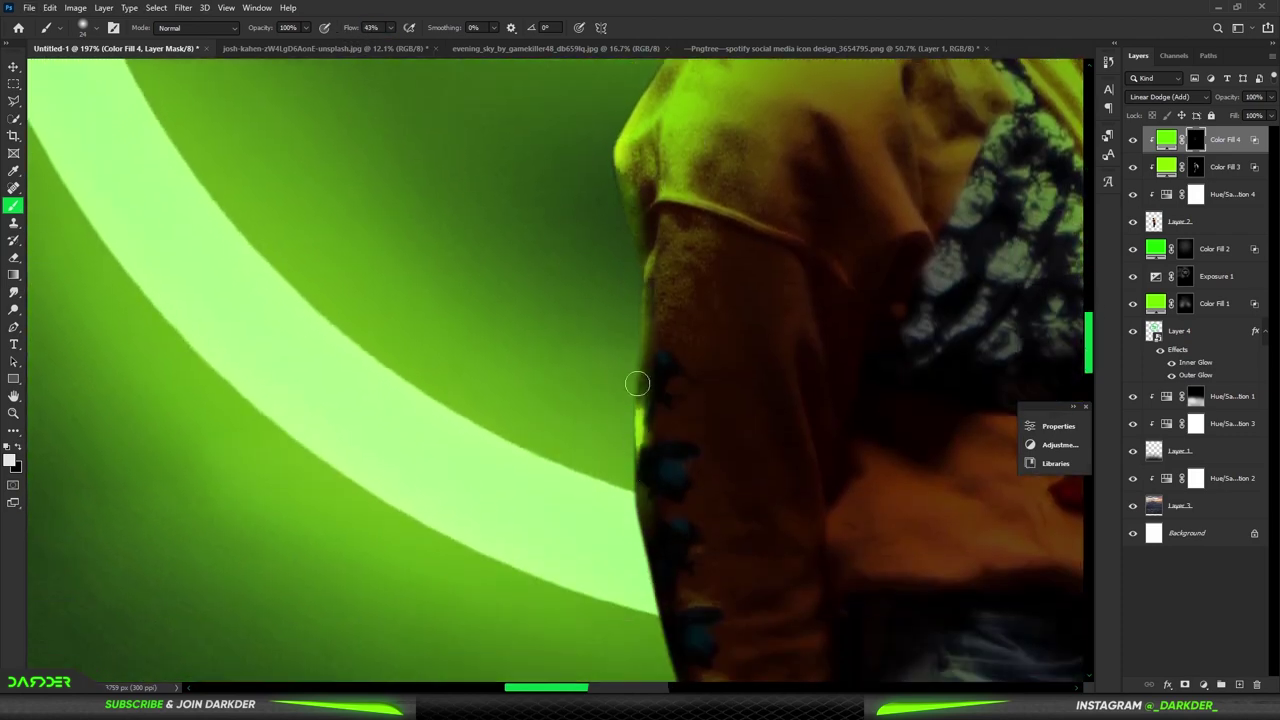
{"action": "scroll", "coordinate": [654, 414], "scroll_direction": "down", "scroll_amount": 5}
{"action": "scroll", "coordinate": [651, 359], "scroll_direction": "up", "scroll_amount": 4}
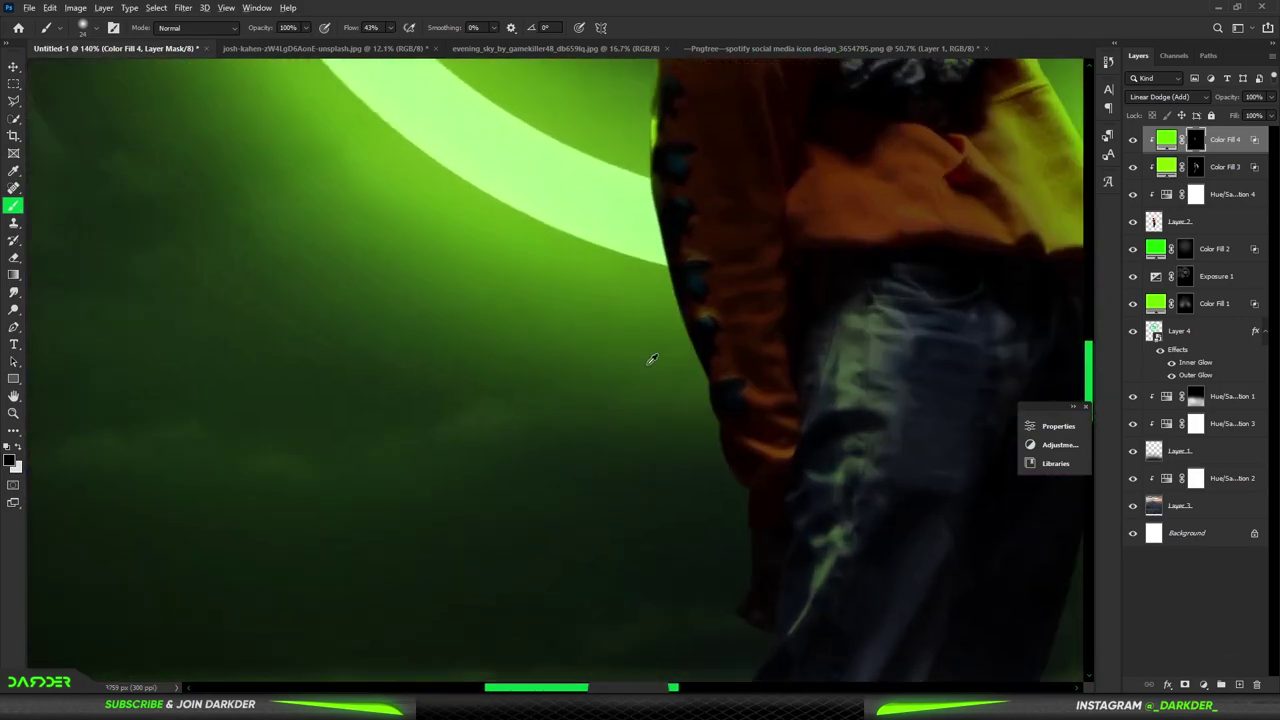
{"action": "scroll", "coordinate": [727, 546], "scroll_direction": "down", "scroll_amount": 5}
{"action": "scroll", "coordinate": [700, 480], "scroll_direction": "up", "scroll_amount": 5}
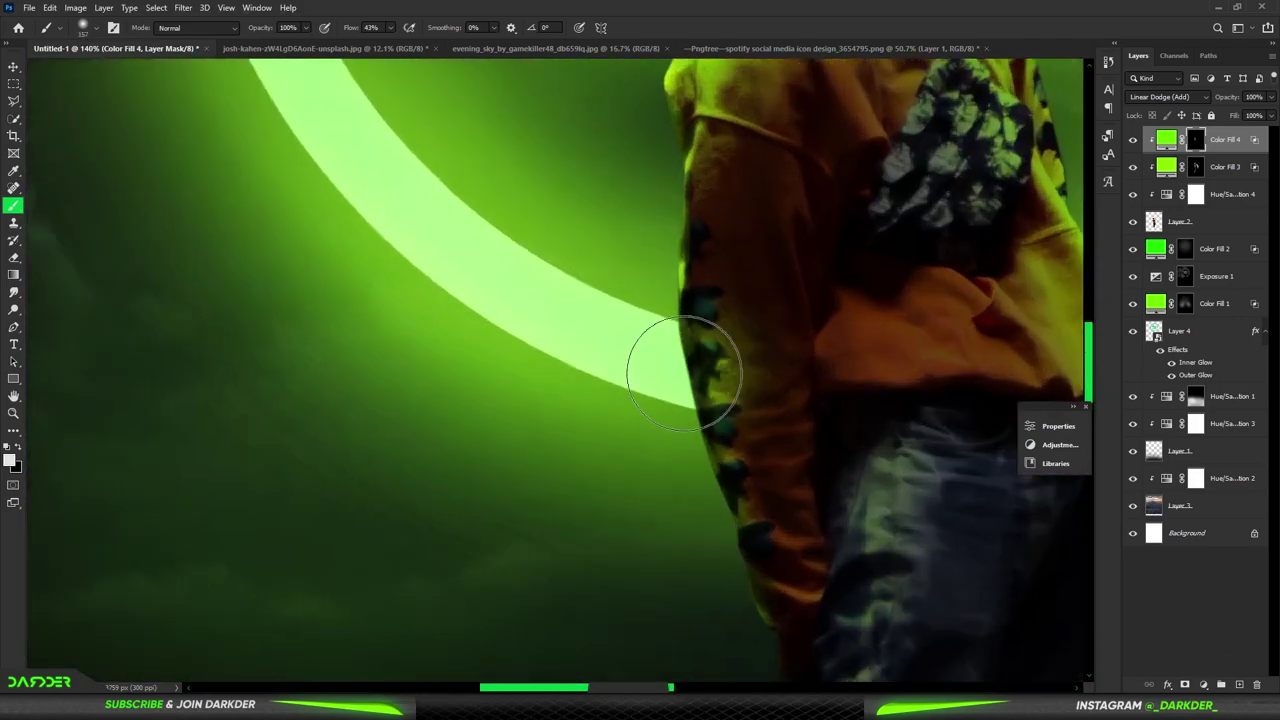
{"action": "scroll", "coordinate": [802, 456], "scroll_direction": "down", "scroll_amount": 5}
{"action": "scroll", "coordinate": [845, 172], "scroll_direction": "up", "scroll_amount": 2}
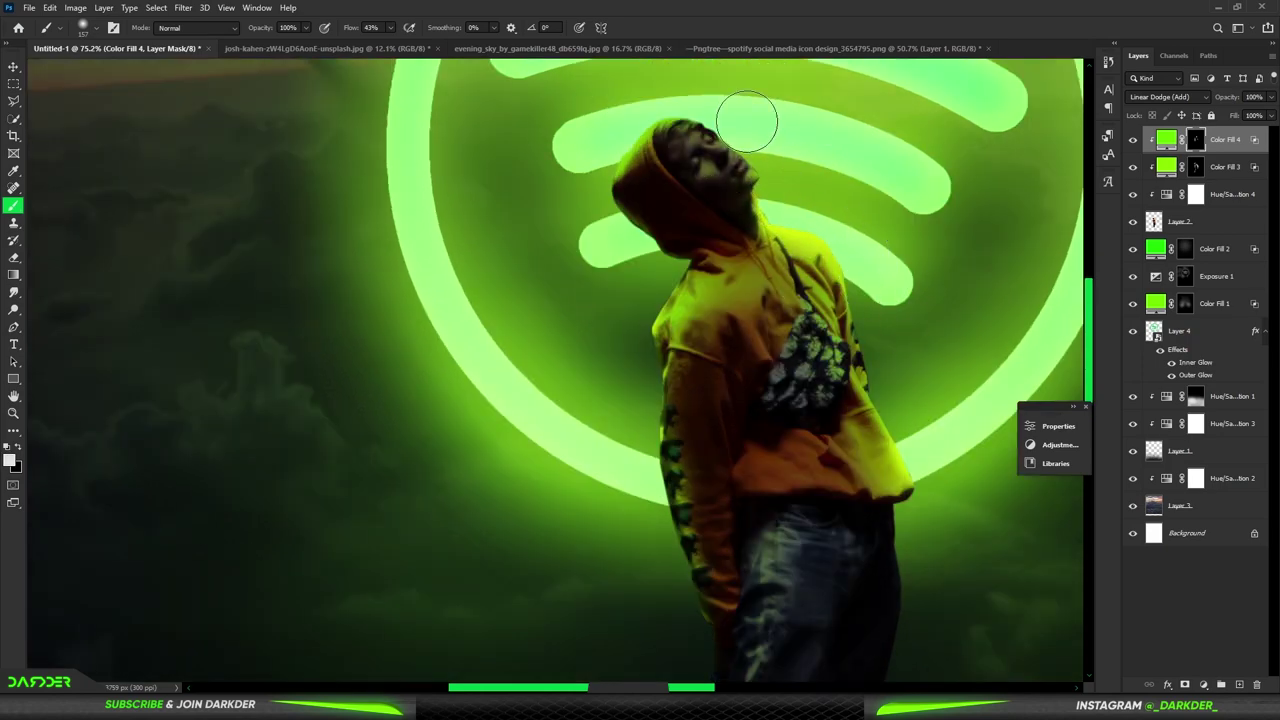
{"action": "scroll", "coordinate": [600, 157], "scroll_direction": "up", "scroll_amount": 2}
{"action": "scroll", "coordinate": [610, 160], "scroll_direction": "up", "scroll_amount": 2}
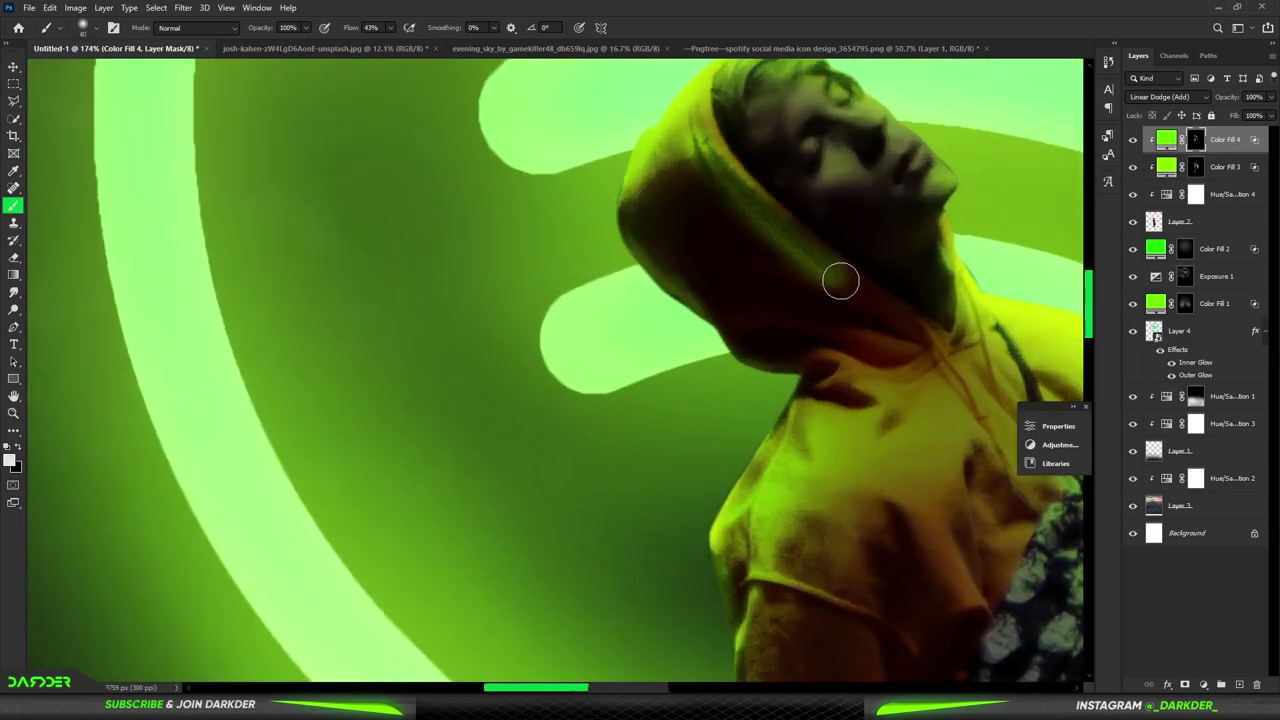
{"action": "scroll", "coordinate": [688, 175], "scroll_direction": "down", "scroll_amount": 2}
{"action": "scroll", "coordinate": [650, 195], "scroll_direction": "down", "scroll_amount": 3}
{"action": "scroll", "coordinate": [616, 214], "scroll_direction": "up", "scroll_amount": 3}
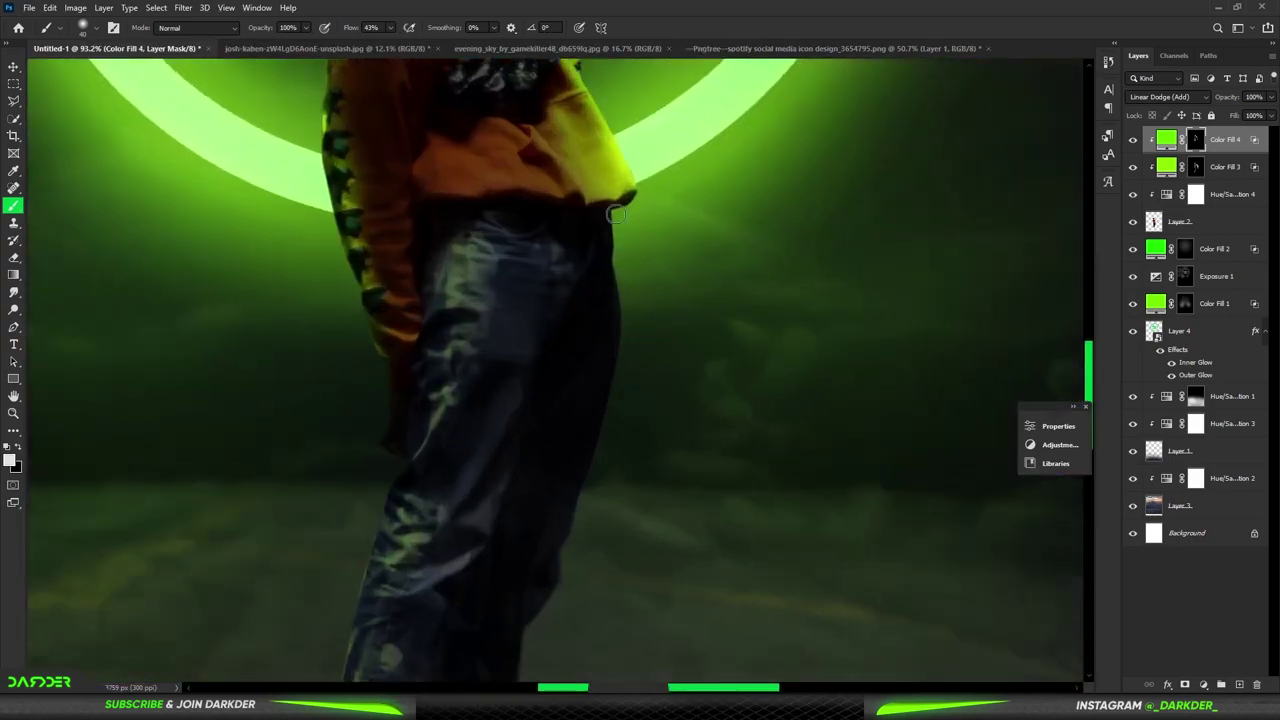
{"action": "scroll", "coordinate": [614, 434], "scroll_direction": "down", "scroll_amount": 2}
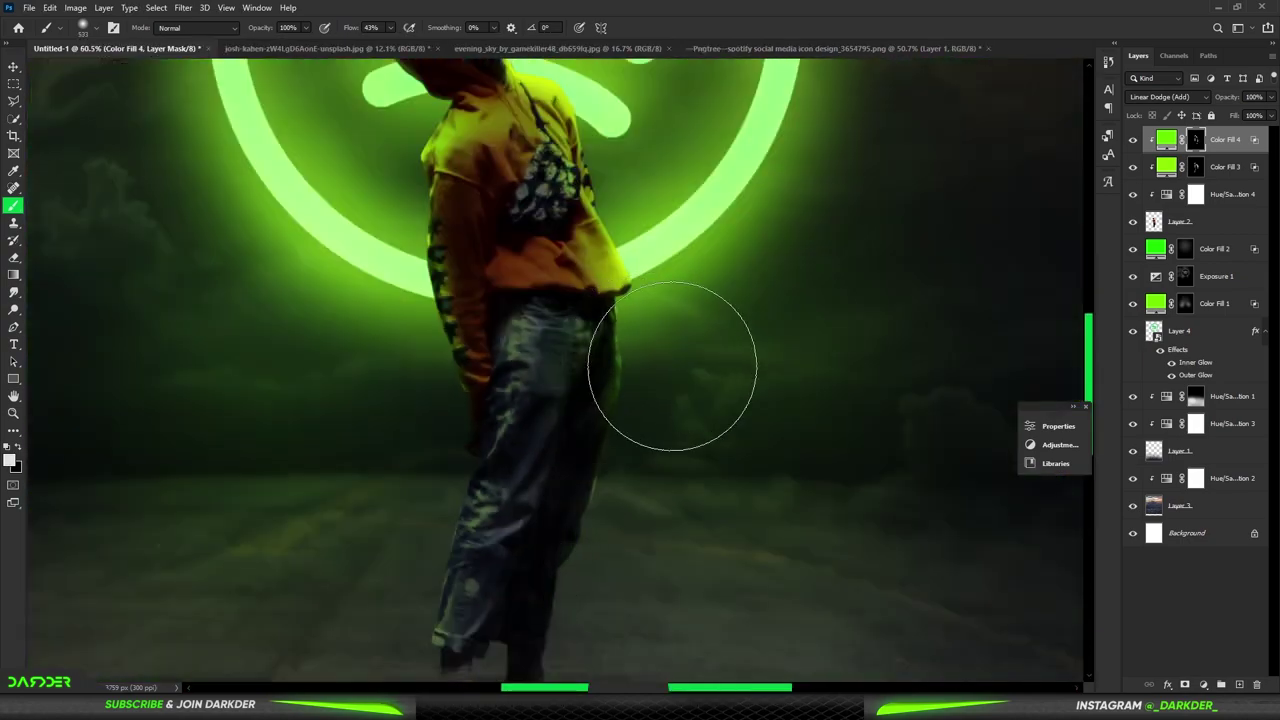
{"action": "scroll", "coordinate": [560, 330], "scroll_direction": "down", "scroll_amount": 2}
{"action": "scroll", "coordinate": [460, 300], "scroll_direction": "down", "scroll_amount": 2}
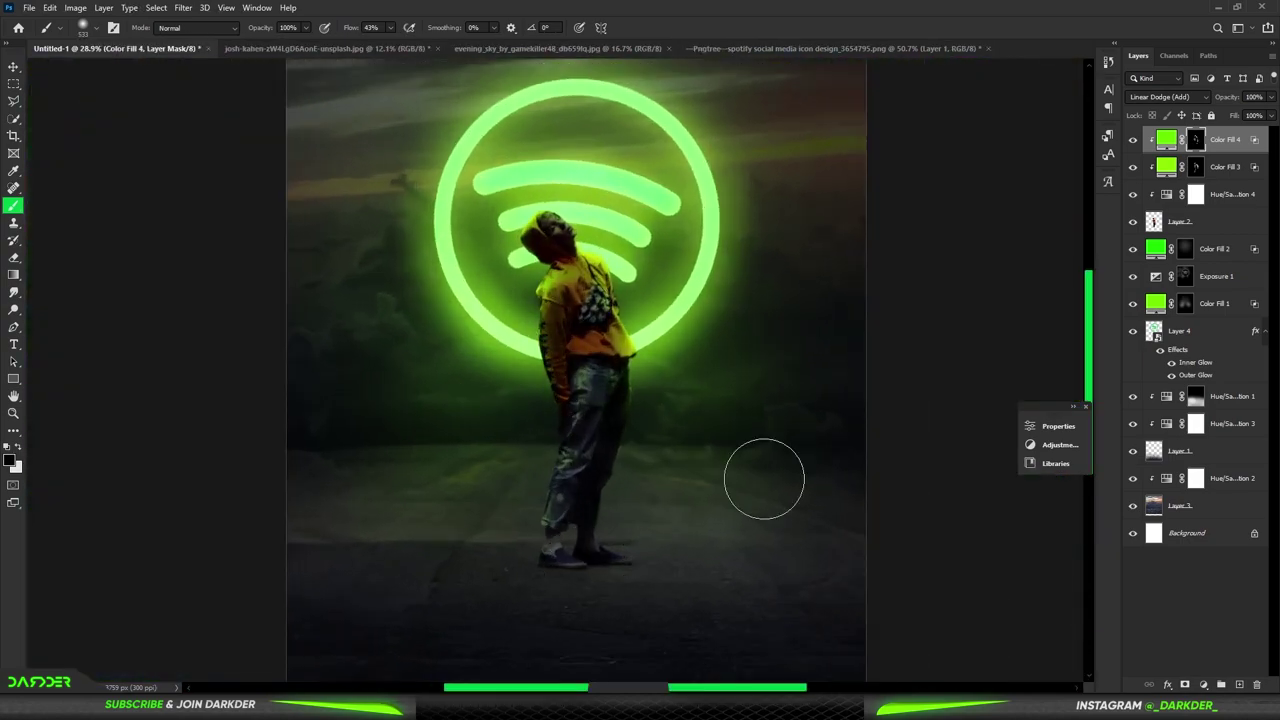
{"action": "key", "text": "alt+bracketleft"}
{"action": "scroll", "coordinate": [334, 363], "scroll_direction": "down", "scroll_amount": 2}
{"action": "scroll", "coordinate": [200, 250], "scroll_direction": "up", "scroll_amount": 1}
Add an Exposure adjustment above Color Fill 4 with exposure +0.56 and raised gamma
{"action": "left_click", "coordinate": [12, 67]}
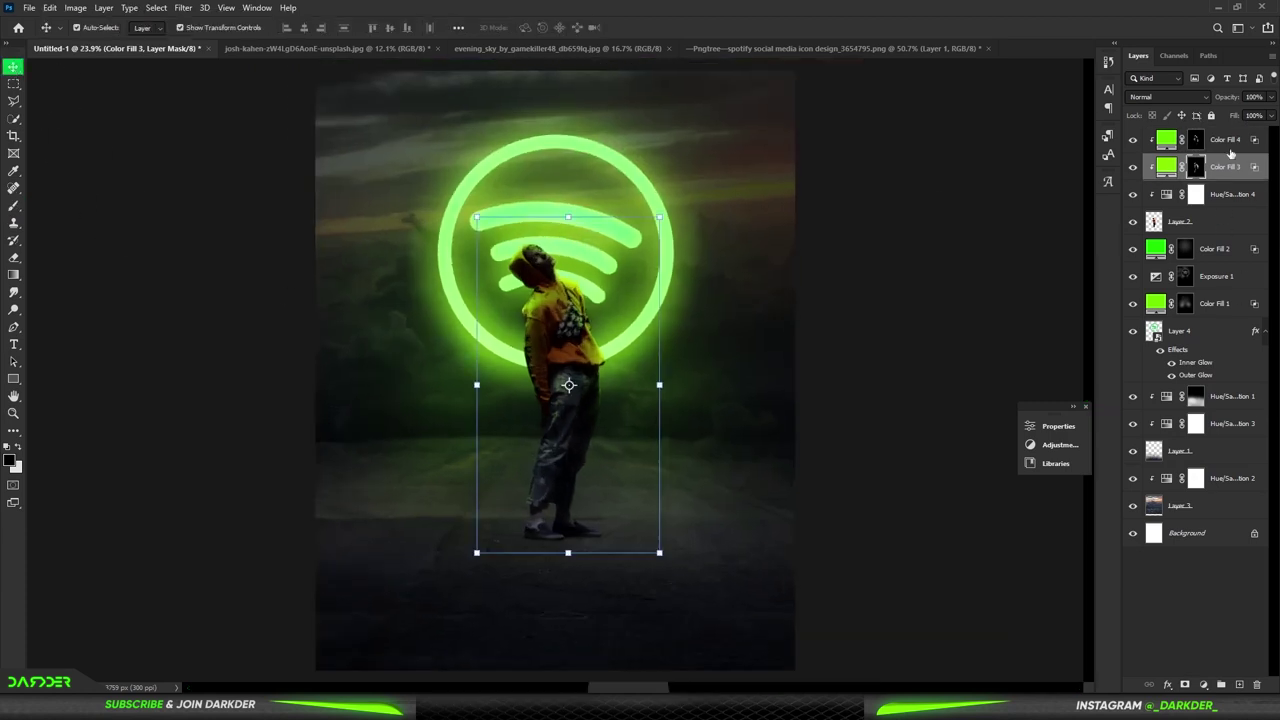
{"action": "left_click", "coordinate": [1203, 684]}
{"action": "left_click", "coordinate": [1143, 520]}
{"action": "mouse_move", "coordinate": [916, 497]}
{"action": "left_mouse_down"}
{"action": "mouse_move", "coordinate": [958, 500]}
{"action": "mouse_move", "coordinate": [923, 497]}
{"action": "left_mouse_up"}
{"action": "left_click_drag", "start_coordinate": [917, 549], "coordinate": [830, 551]}
Invert the Exposure 2 mask to black and set up a white brush
{"action": "left_click", "coordinate": [993, 420]}
{"action": "key", "text": "ctrl+i"}
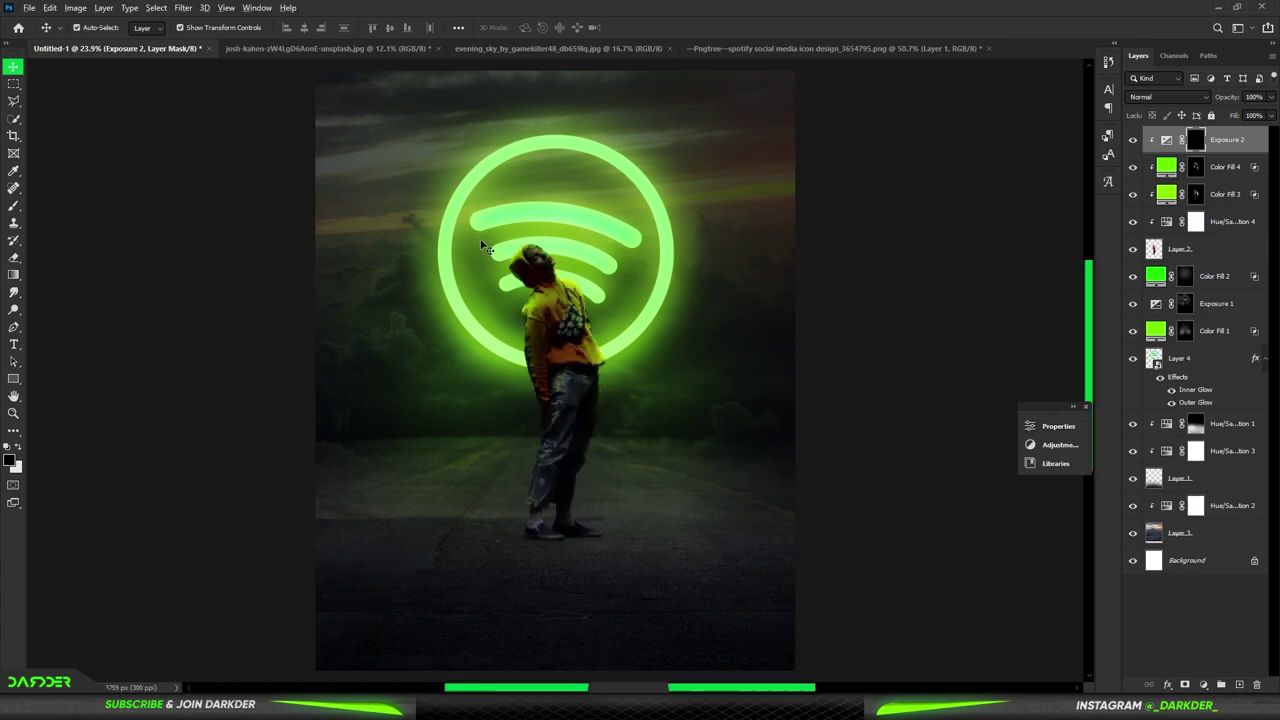
{"action": "scroll", "coordinate": [545, 262], "scroll_direction": "up", "scroll_amount": 10}
{"action": "left_click", "coordinate": [13, 205]}
{"action": "key", "text": "x"}
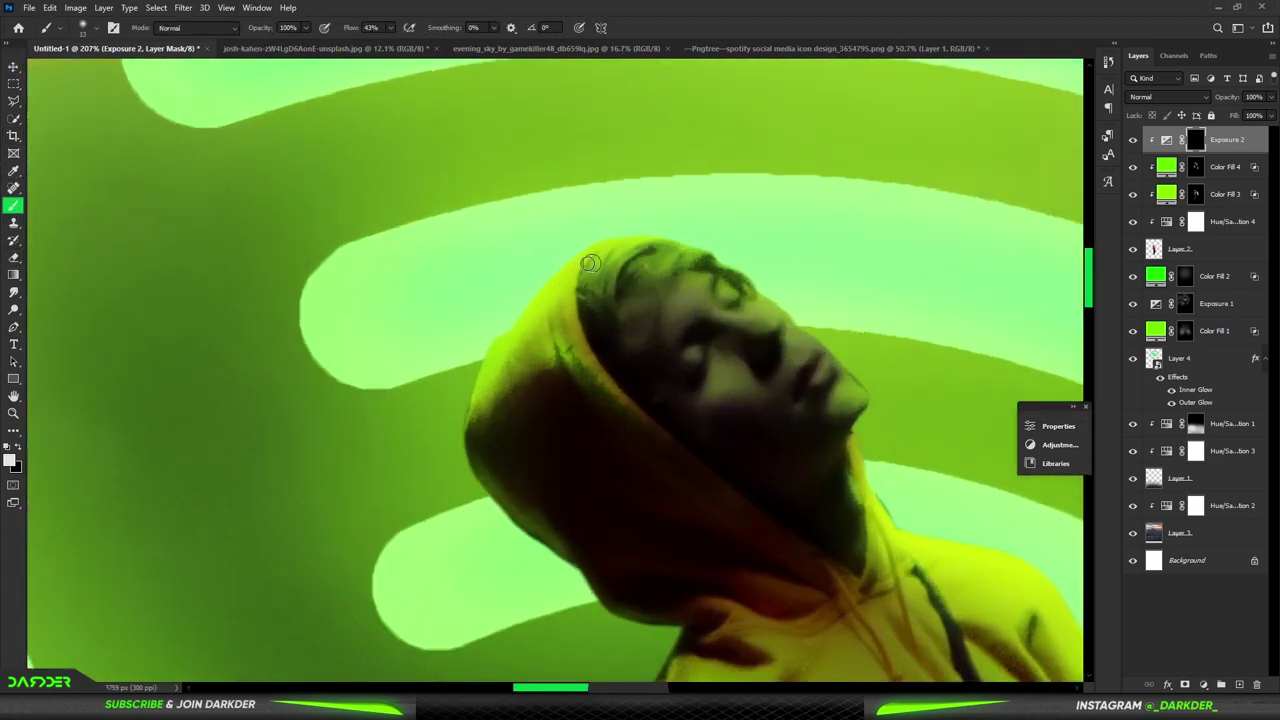
{"action": "scroll", "coordinate": [607, 230], "scroll_direction": "up", "scroll_amount": 3}
{"action": "scroll", "coordinate": [442, 395], "scroll_direction": "down", "scroll_amount": 2}
{"action": "scroll", "coordinate": [414, 371], "scroll_direction": "down", "scroll_amount": 2}
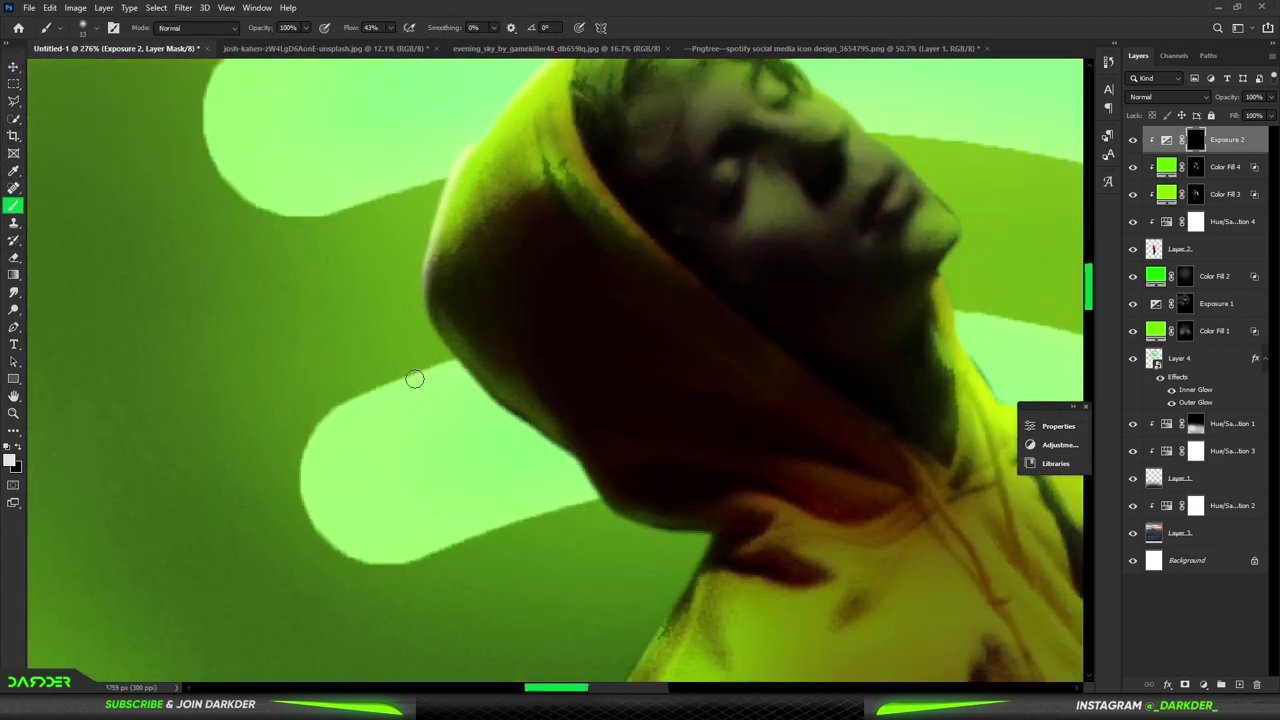
{"action": "scroll", "coordinate": [480, 375], "scroll_direction": "down", "scroll_amount": 1}
{"action": "scroll", "coordinate": [684, 490], "scroll_direction": "down", "scroll_amount": 1}
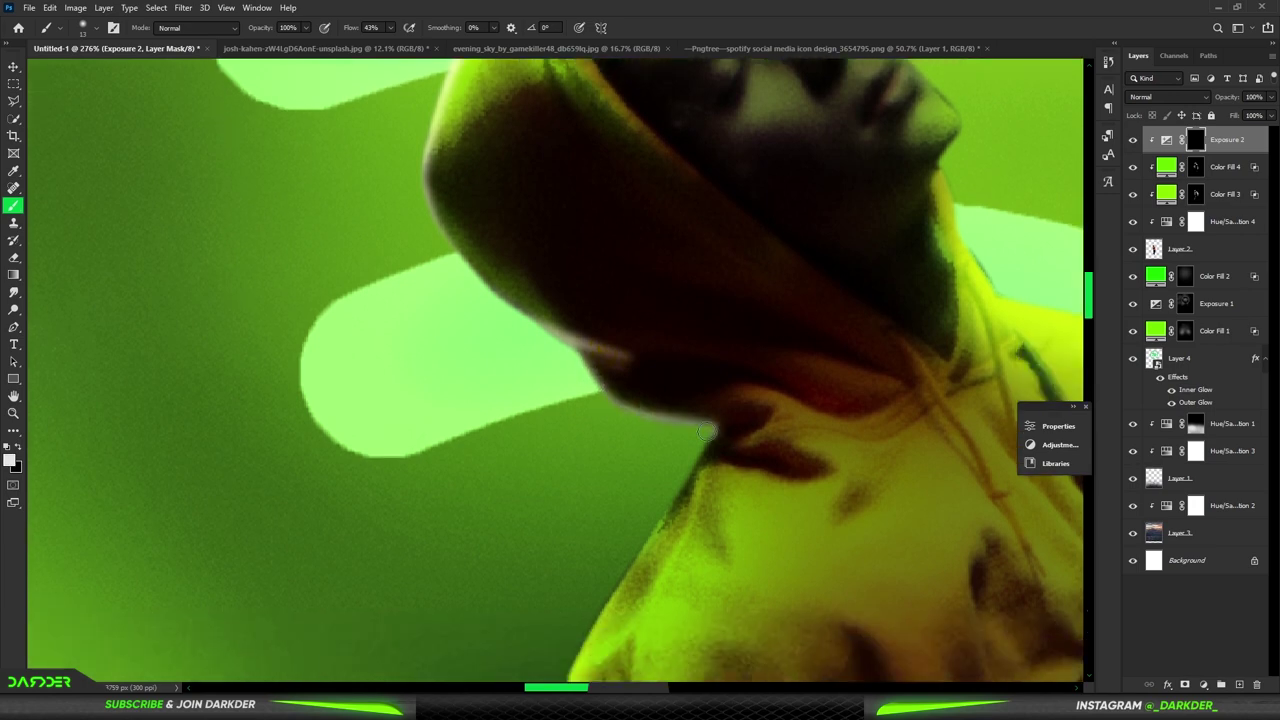
{"action": "scroll", "coordinate": [642, 455], "scroll_direction": "down", "scroll_amount": 2}
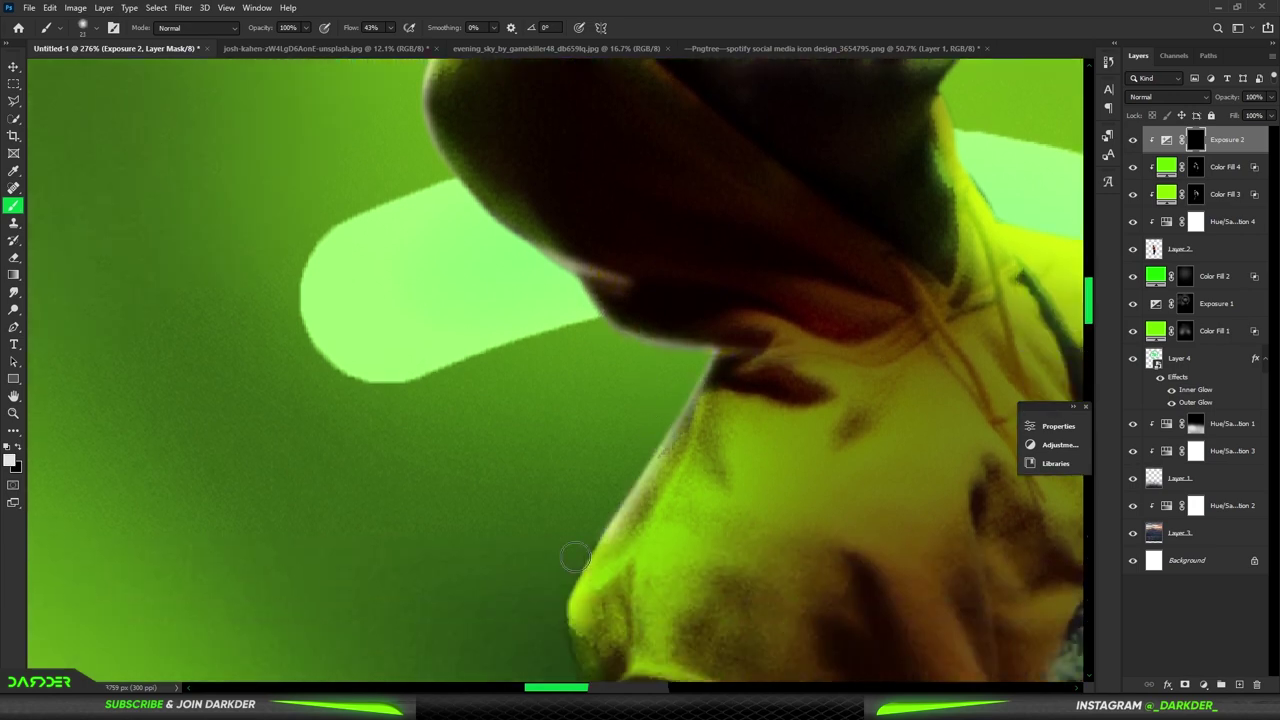
{"action": "scroll", "coordinate": [600, 415], "scroll_direction": "down", "scroll_amount": 2}
{"action": "scroll", "coordinate": [570, 395], "scroll_direction": "down", "scroll_amount": 2}
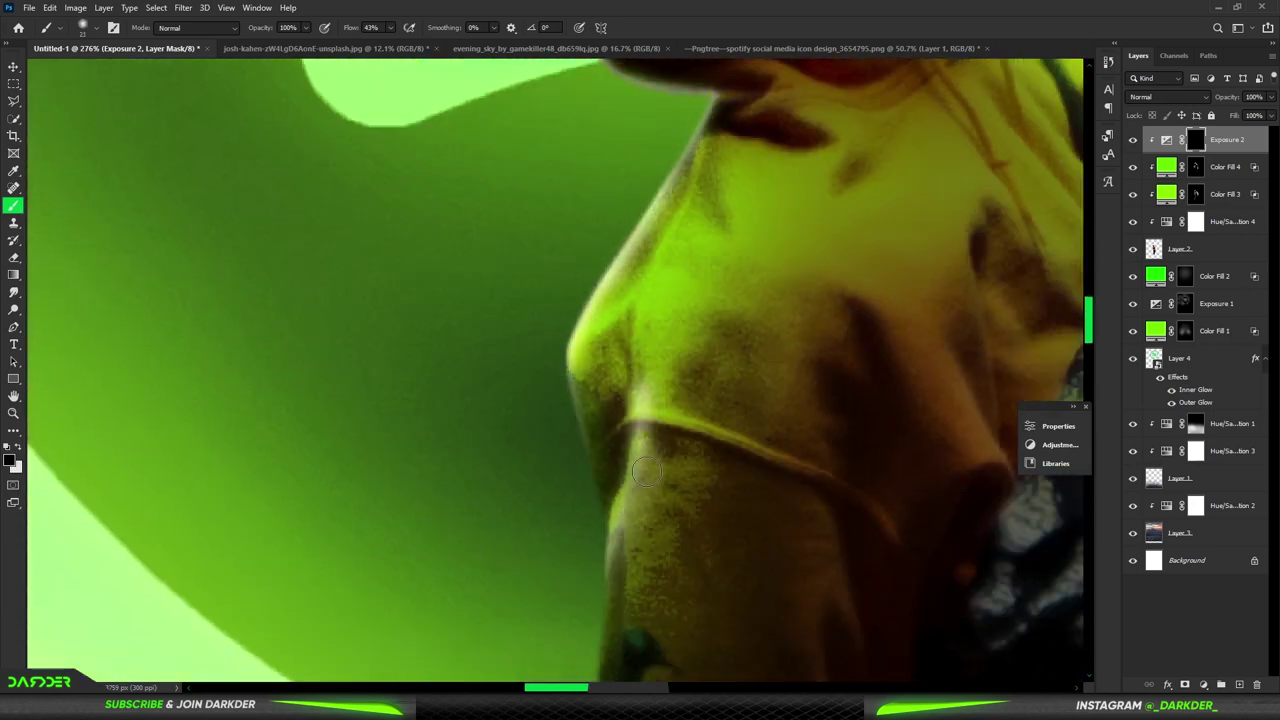
{"action": "key", "text": "ctrl+0"}
{"action": "scroll", "coordinate": [670, 316], "scroll_direction": "up", "scroll_amount": 5}
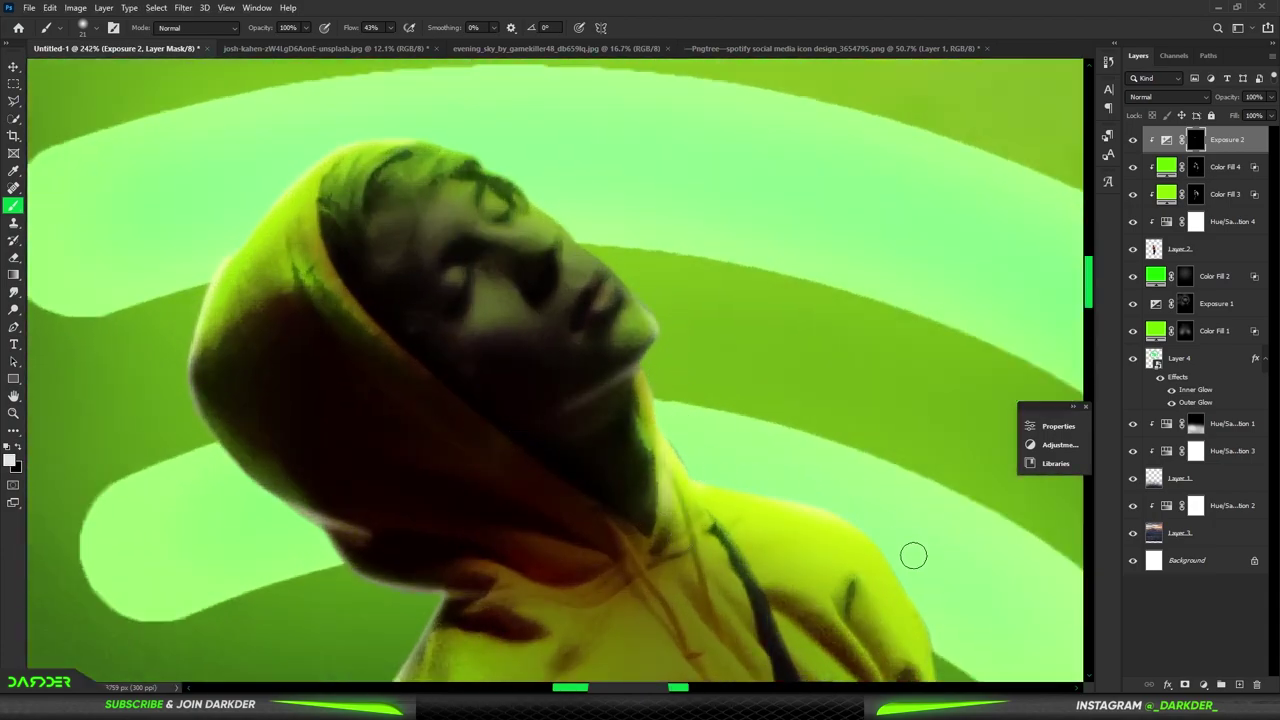
{"action": "scroll", "coordinate": [460, 213], "scroll_direction": "up", "scroll_amount": 2}
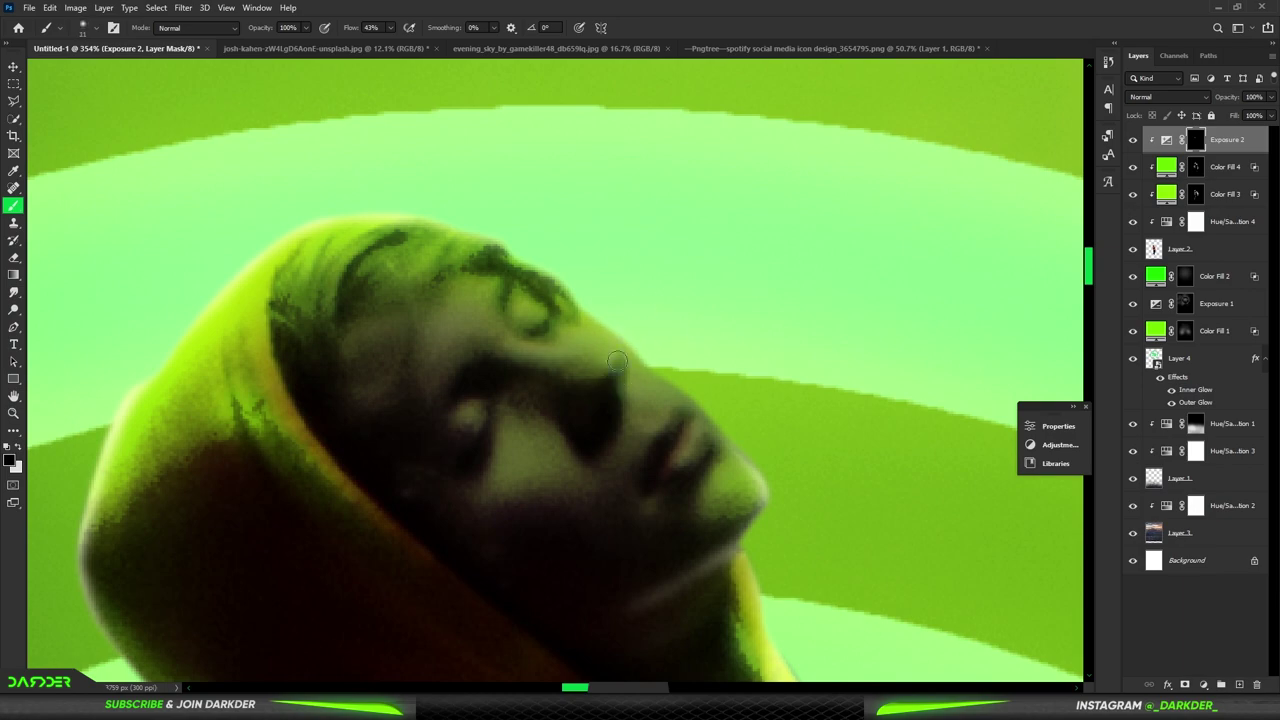
Paint the Exposure 2 brightening back in across the hooded figure's brow
{"action": "key", "text": "x"}
{"action": "left_click_drag", "start_coordinate": [492, 343], "coordinate": [614, 370]}
{"action": "key", "text": "x"}
{"action": "key", "text": "ctrl+0"}
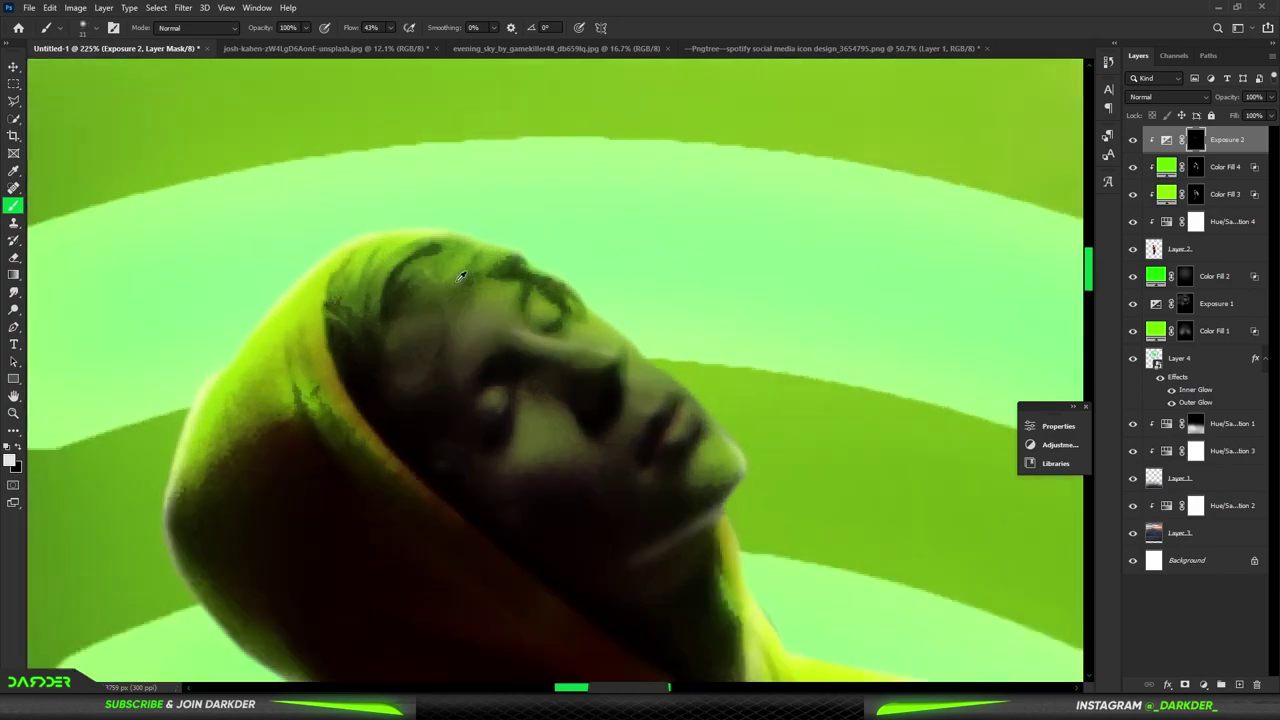
{"action": "scroll", "coordinate": [400, 248], "scroll_direction": "up", "scroll_amount": 6}
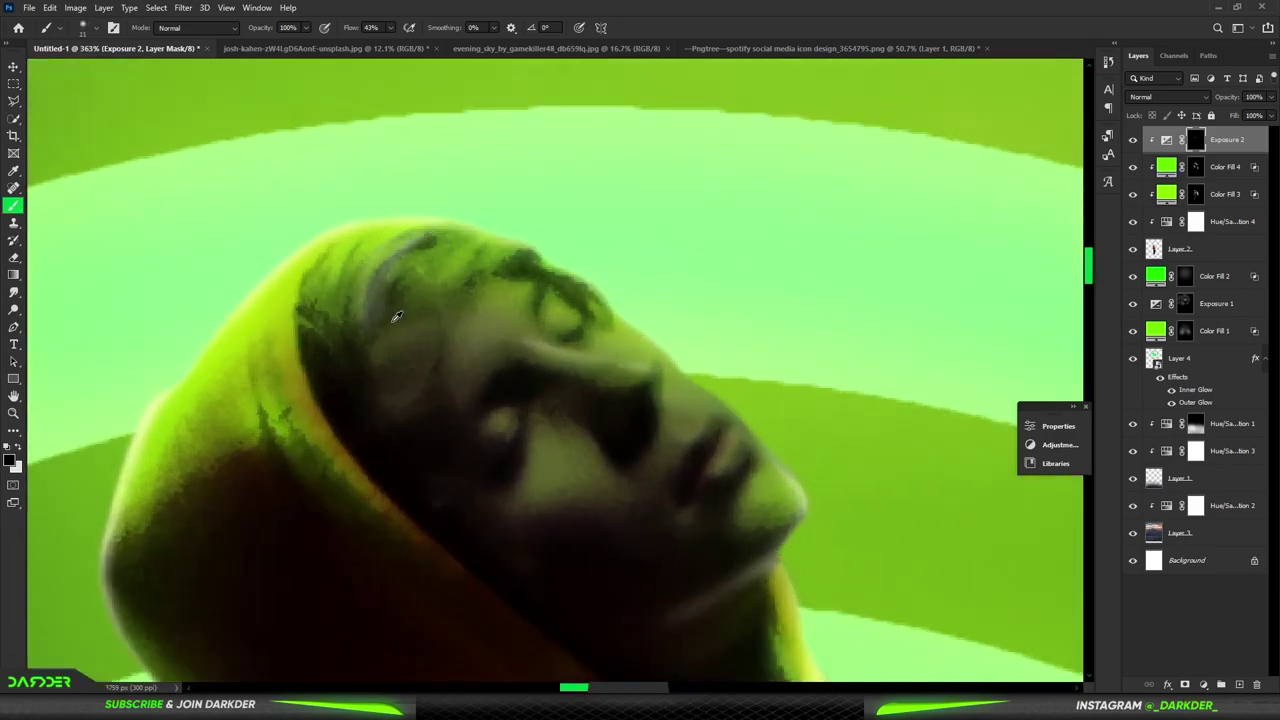
{"action": "key", "text": "ctrl+0"}
{"action": "scroll", "coordinate": [530, 453], "scroll_direction": "up", "scroll_amount": 4}
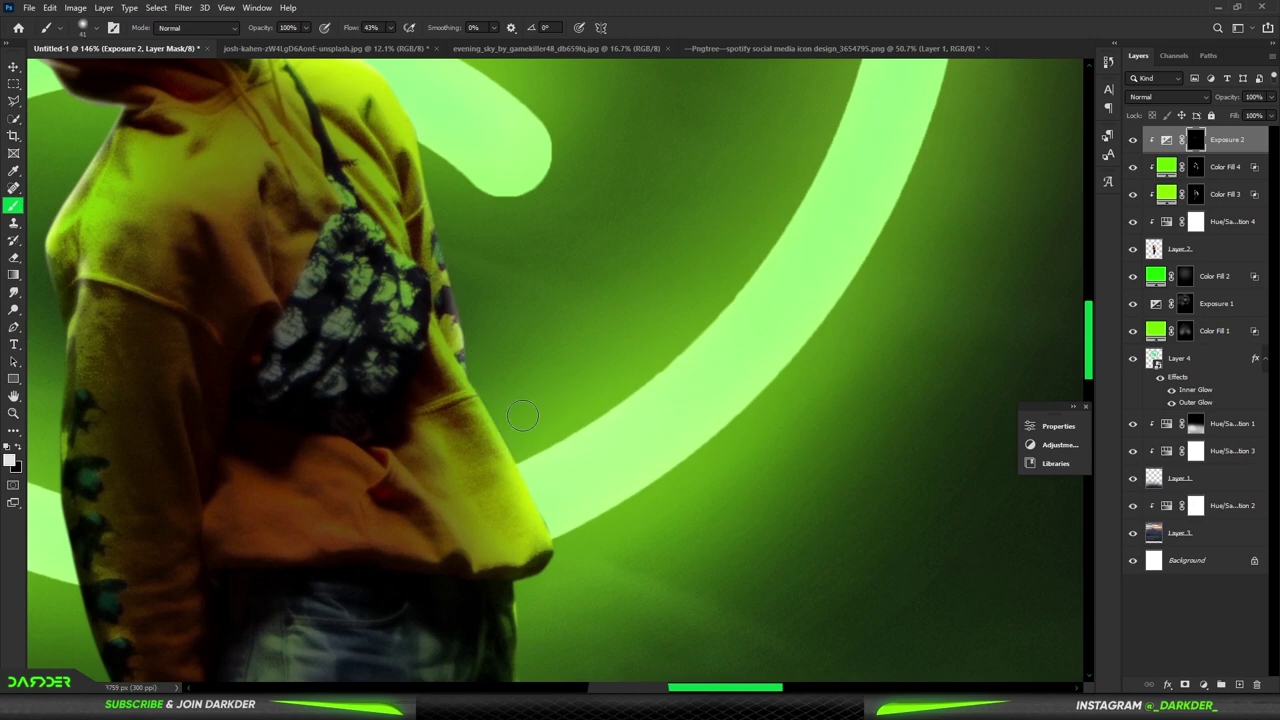
Enlarge the brush and paint with black to correct the brightening on the torso
{"action": "key", "text": "bracketright"}
{"action": "key", "text": "bracketright"}
{"action": "key", "text": "bracketright"}
{"action": "scroll", "coordinate": [554, 480], "scroll_direction": "down", "scroll_amount": 3}
{"action": "scroll", "coordinate": [530, 500], "scroll_direction": "down", "scroll_amount": 2}
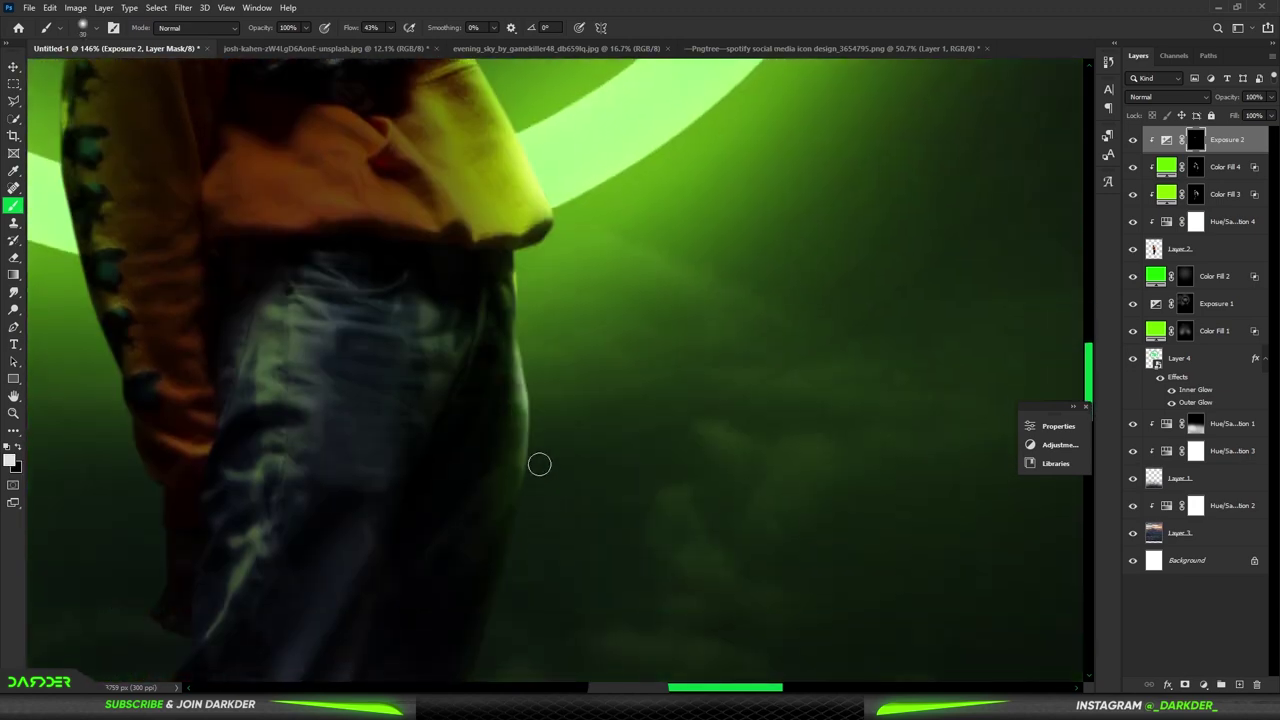
{"action": "scroll", "coordinate": [520, 540], "scroll_direction": "down", "scroll_amount": 2}
{"action": "scroll", "coordinate": [500, 515], "scroll_direction": "down", "scroll_amount": 2}
{"action": "key", "text": "x"}
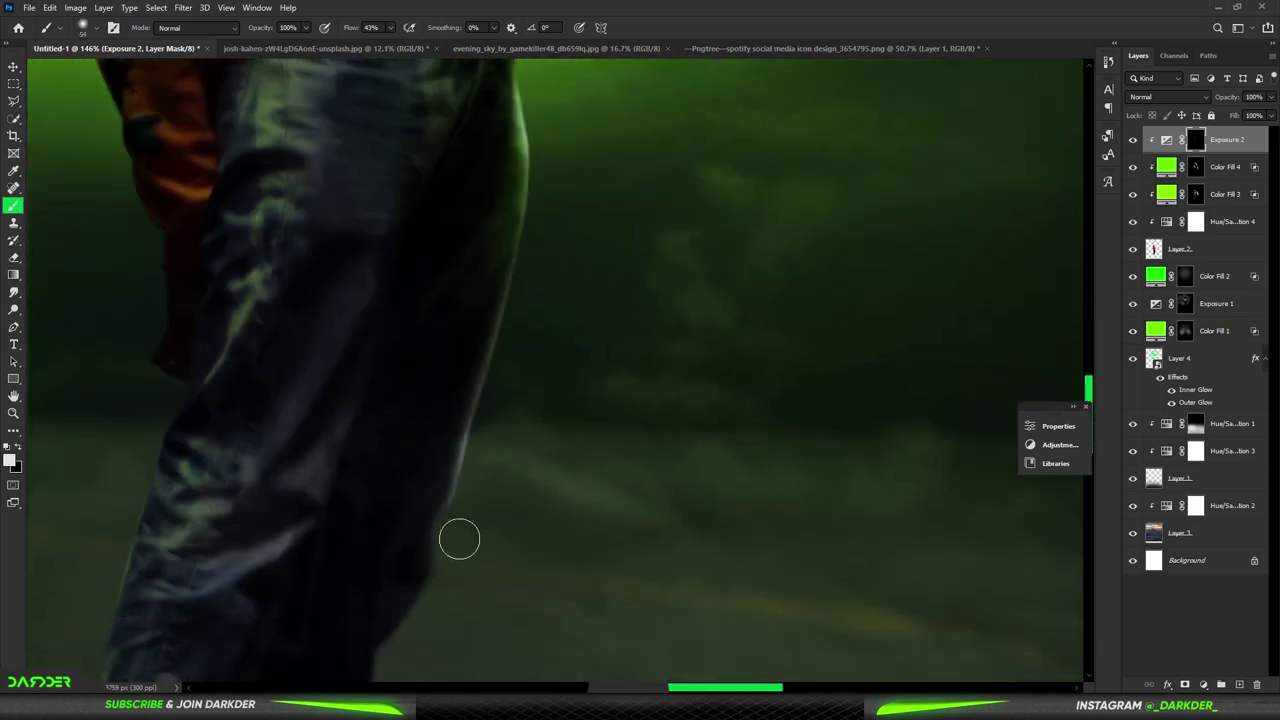
{"action": "scroll", "coordinate": [452, 495], "scroll_direction": "down", "scroll_amount": 1}
{"action": "scroll", "coordinate": [402, 587], "scroll_direction": "down", "scroll_amount": 5}
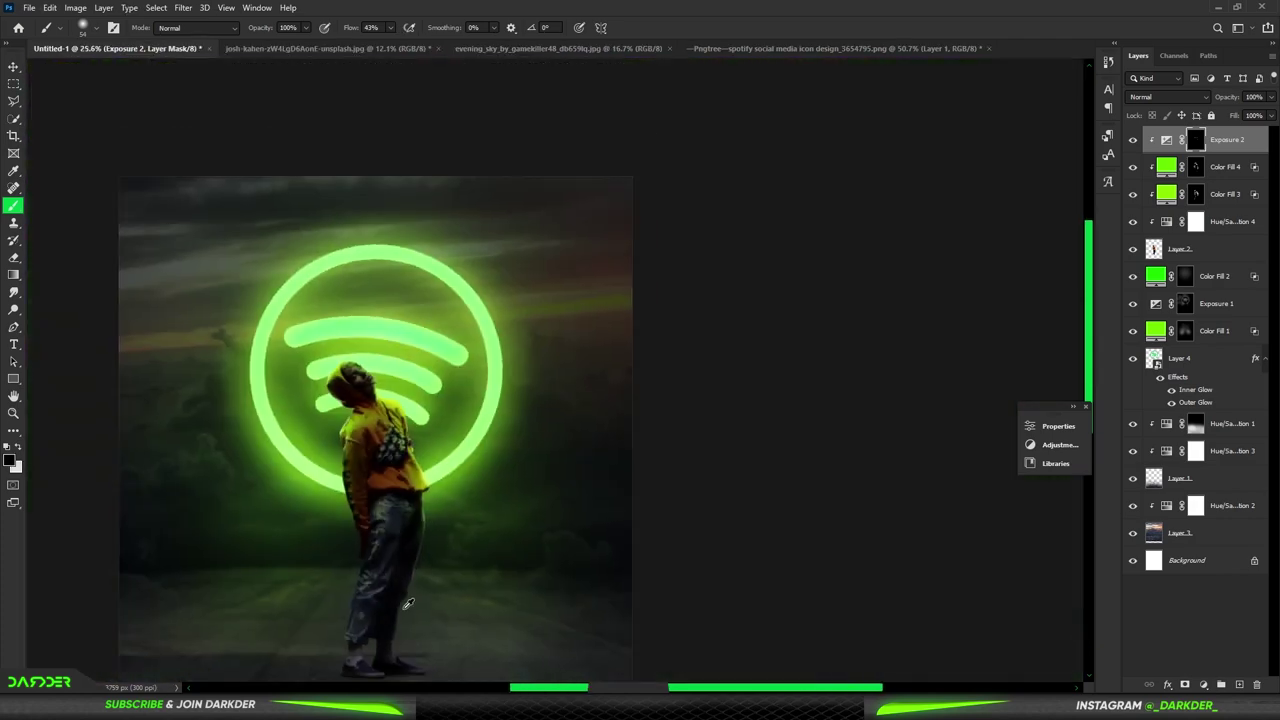
{"action": "scroll", "coordinate": [380, 560], "scroll_direction": "down", "scroll_amount": 2}
{"action": "scroll", "coordinate": [160, 165], "scroll_direction": "up", "scroll_amount": 3}
{"action": "key", "text": "v"}
{"action": "scroll", "coordinate": [243, 212], "scroll_direction": "down", "scroll_amount": 2}
Add a #90ff01 Solid Color fill layer in Linear Dodge (Add) blending
{"action": "scroll", "coordinate": [243, 212], "scroll_direction": "down", "scroll_amount": 1}
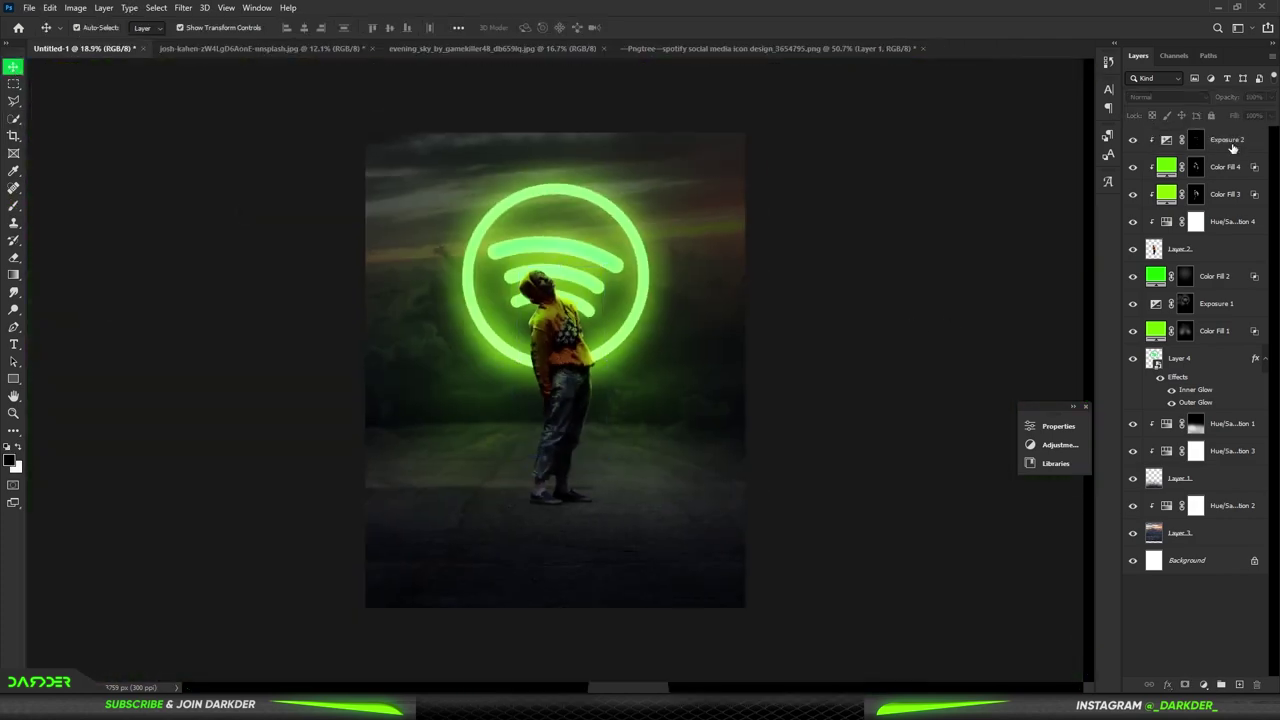
{"action": "left_click", "coordinate": [1203, 684]}
{"action": "left_click", "coordinate": [1195, 452]}
{"action": "type", "text": "90ff01"}
{"action": "left_click", "coordinate": [1203, 201]}
{"action": "left_click", "coordinate": [1165, 97]}
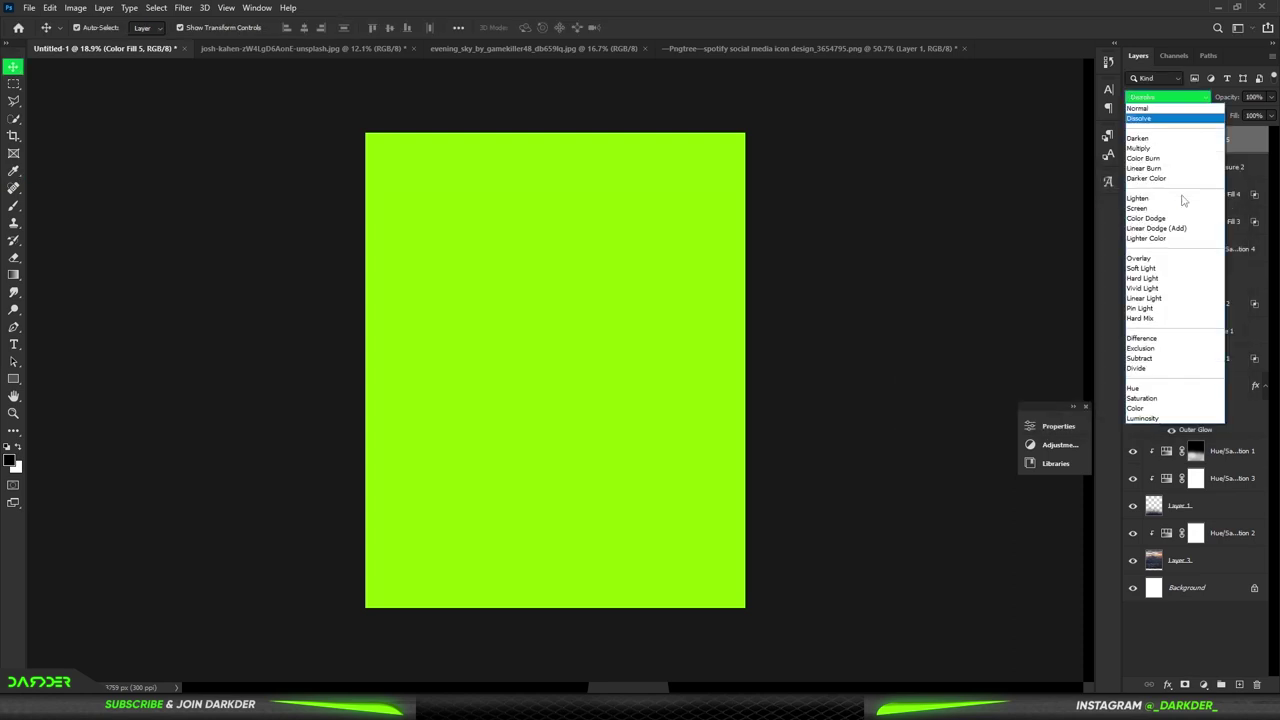
{"action": "left_click", "coordinate": [1160, 237]}
Invert Color Fill 5's mask to black and brush white glow near the figure
{"action": "left_click", "coordinate": [1185, 140]}
{"action": "key", "text": "v"}
{"action": "key", "text": "ctrl+i"}
{"action": "key", "text": "b"}
{"action": "key", "text": "x"}
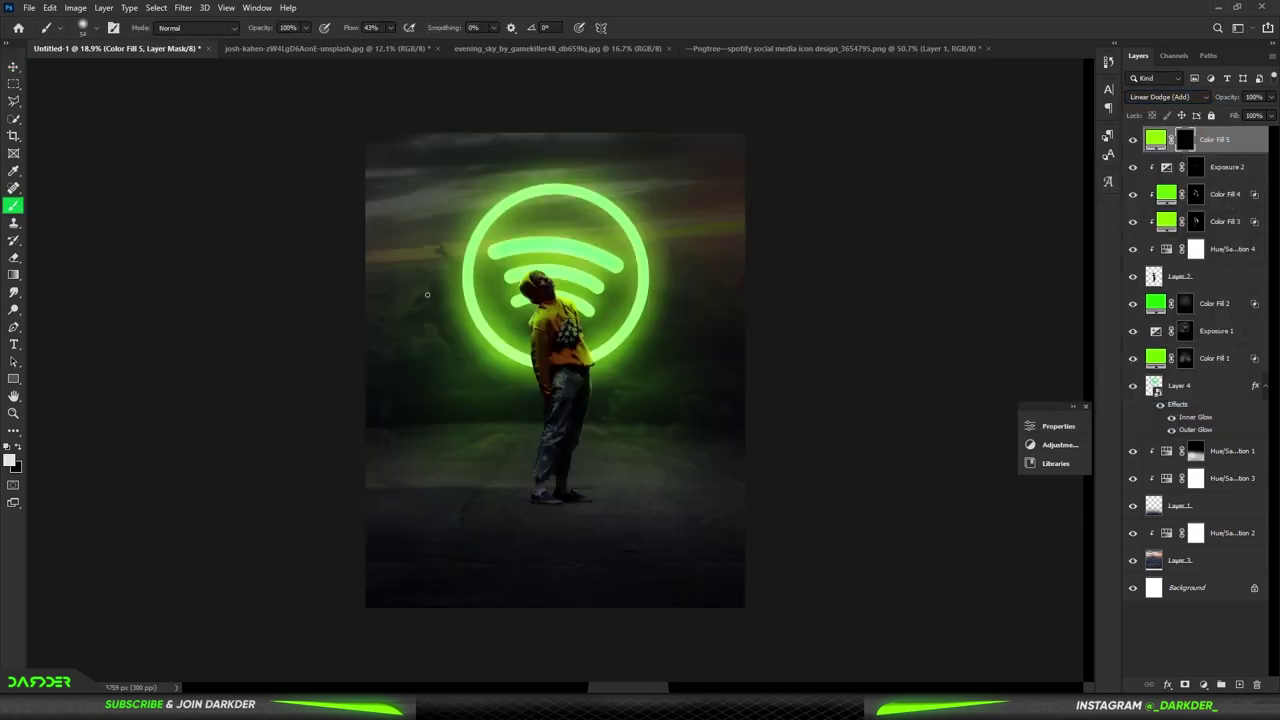
{"action": "key", "text": "bracketleft"}
{"action": "key", "text": "bracketleft"}
{"action": "key", "text": "bracketleft"}
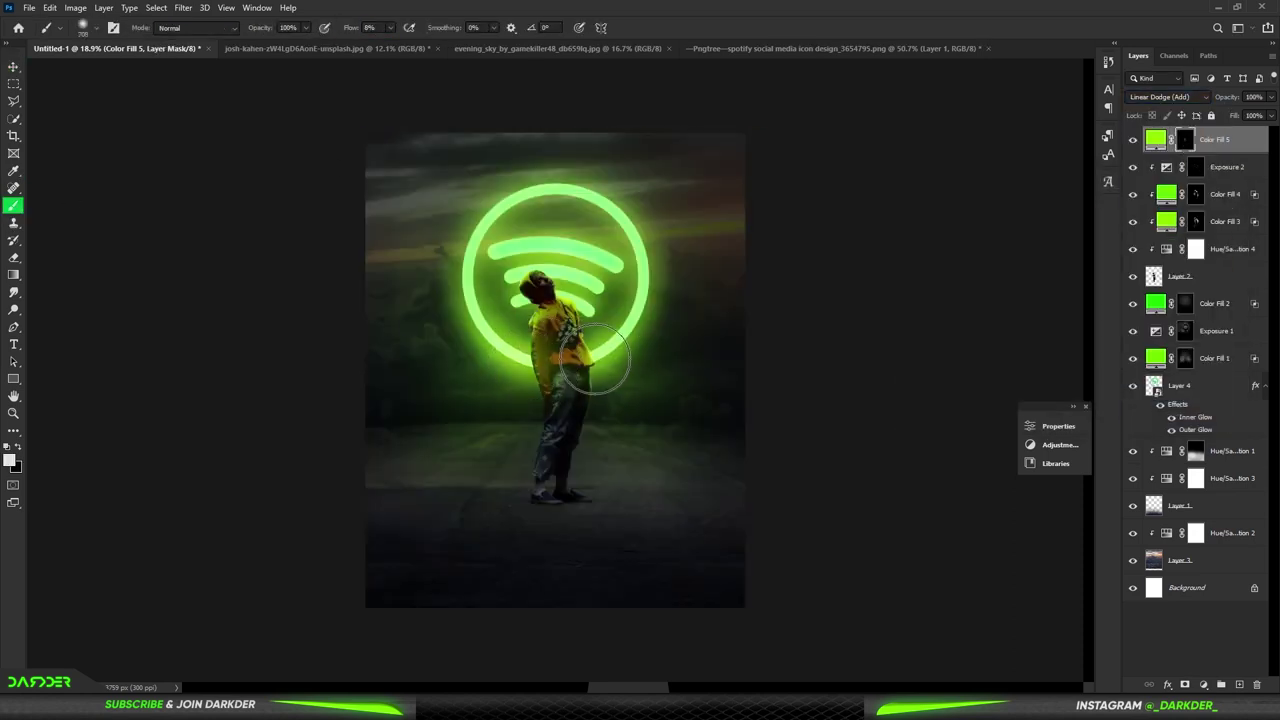
{"action": "key", "text": "bracketright"}
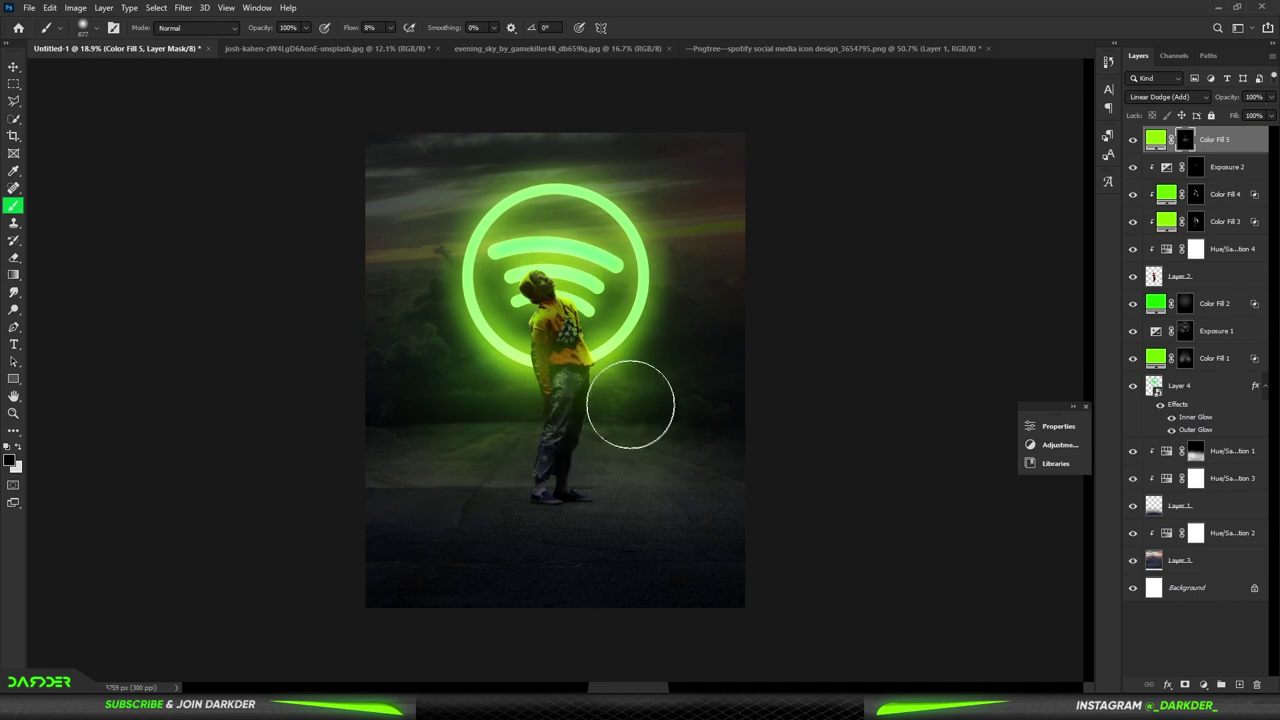
{"action": "scroll", "coordinate": [630, 403], "scroll_direction": "down", "scroll_amount": 5}
{"action": "scroll", "coordinate": [555, 370], "scroll_direction": "up", "scroll_amount": 3}
{"action": "left_click", "coordinate": [13, 68]}
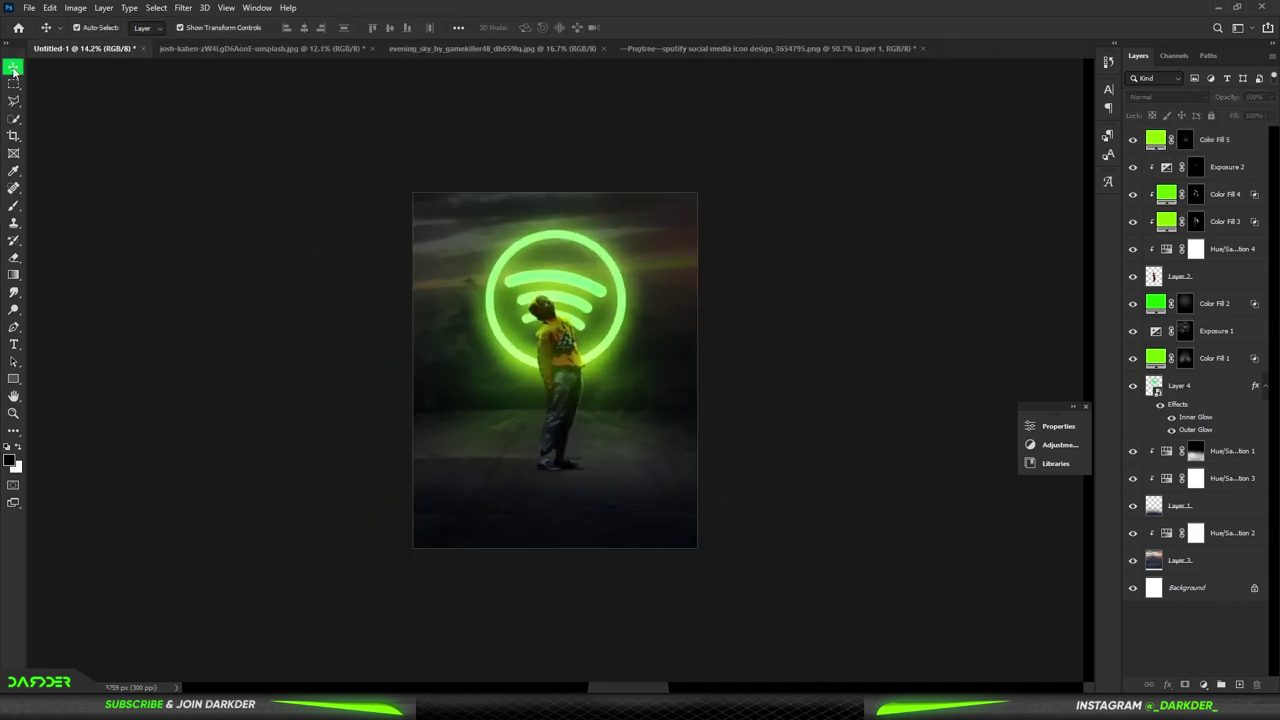
Add a lime green Color Fill 6 above Hue/Saturation 1 in Lighter Color blending
{"action": "left_click", "coordinate": [1257, 461]}
{"action": "left_click", "coordinate": [1203, 685]}
{"action": "left_click", "coordinate": [1140, 412]}
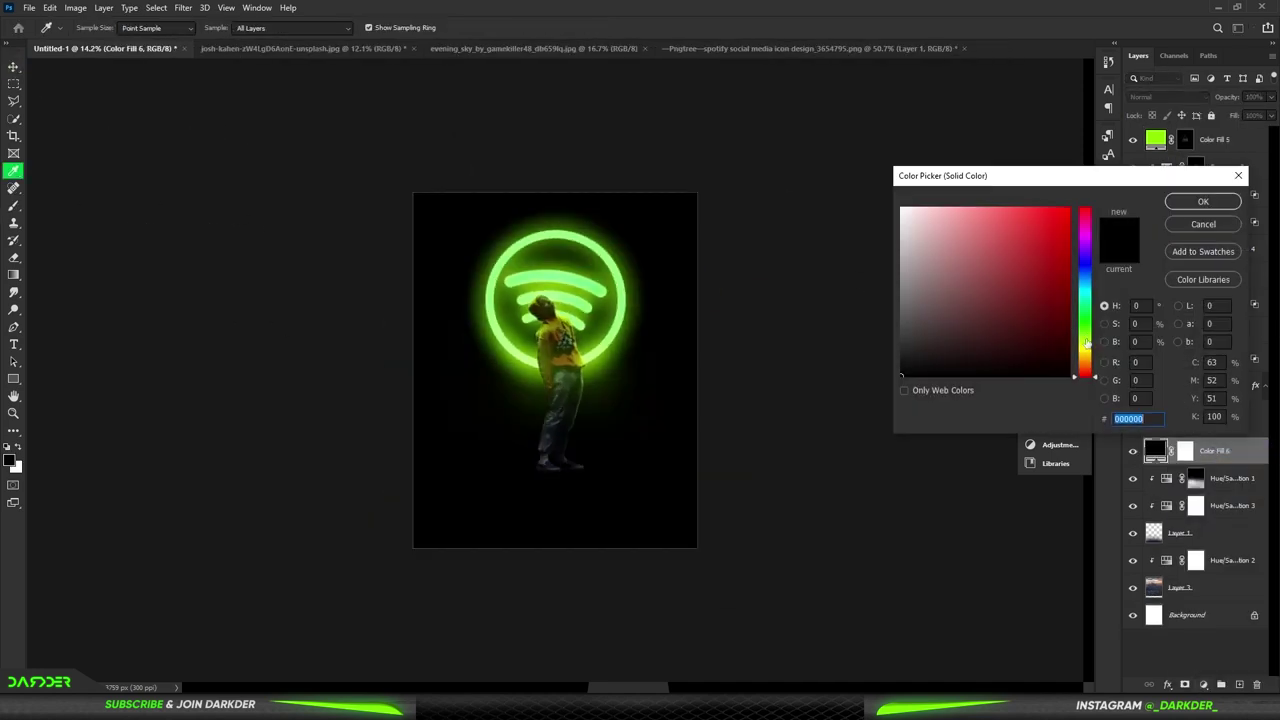
{"action": "left_click", "coordinate": [1090, 344]}
{"action": "left_click", "coordinate": [1060, 215]}
{"action": "left_click", "coordinate": [1123, 178]}
{"action": "left_click", "coordinate": [1165, 97]}
{"action": "left_click", "coordinate": [1160, 190]}
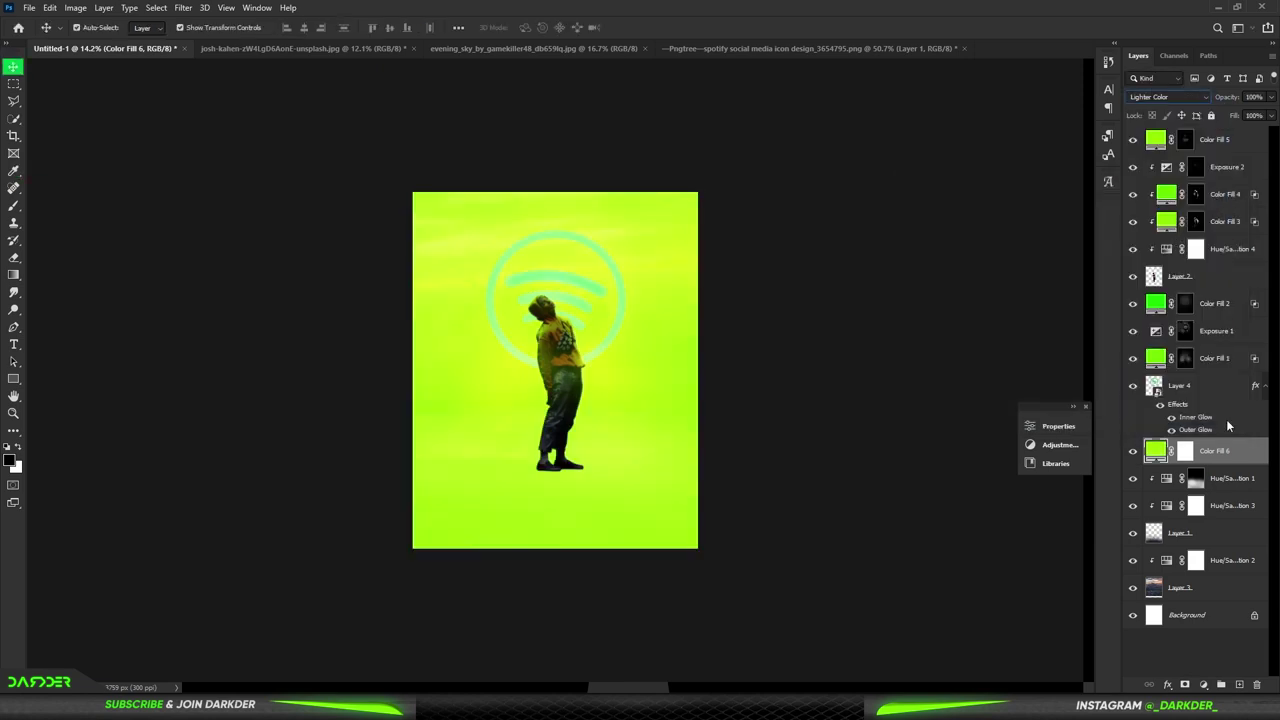
Let darker areas show through Color Fill 6 and paint its green glow onto the road
{"action": "double_click", "coordinate": [1240, 451]}
{"action": "left_click_drag", "start_coordinate": [938, 629], "coordinate": [958, 629]}
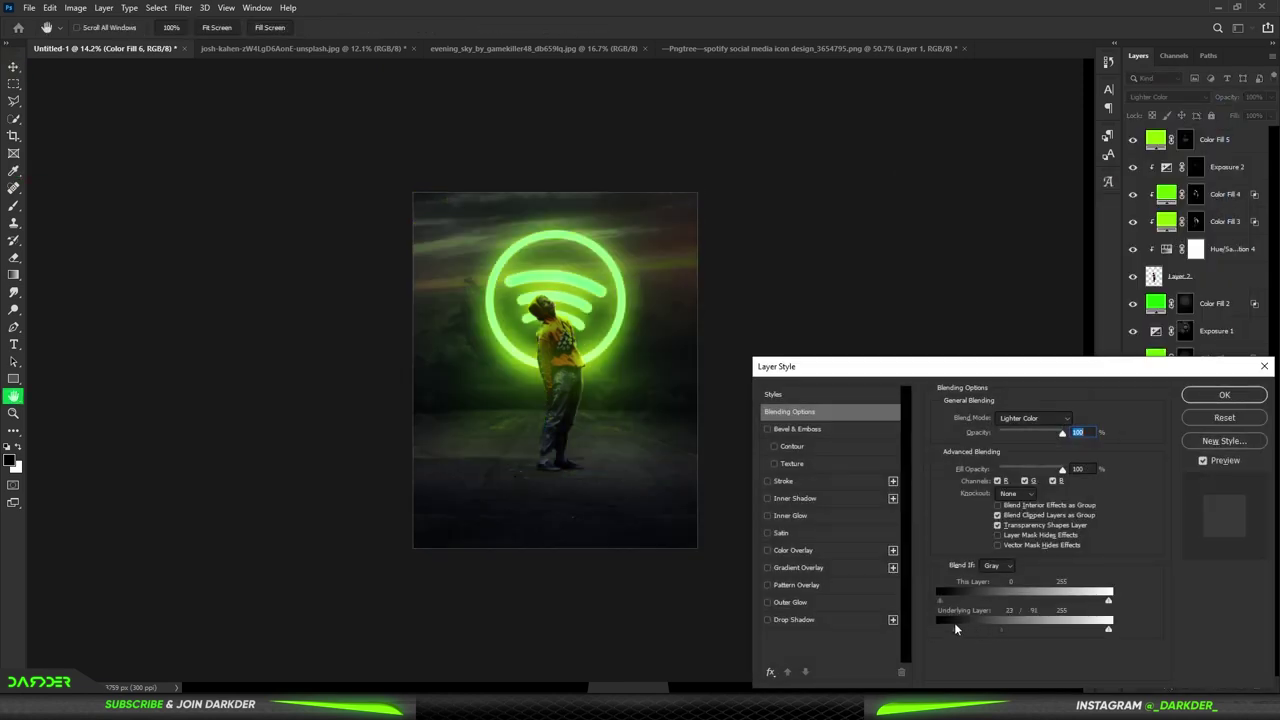
{"action": "left_click", "coordinate": [1224, 394]}
{"action": "left_click", "coordinate": [1185, 451]}
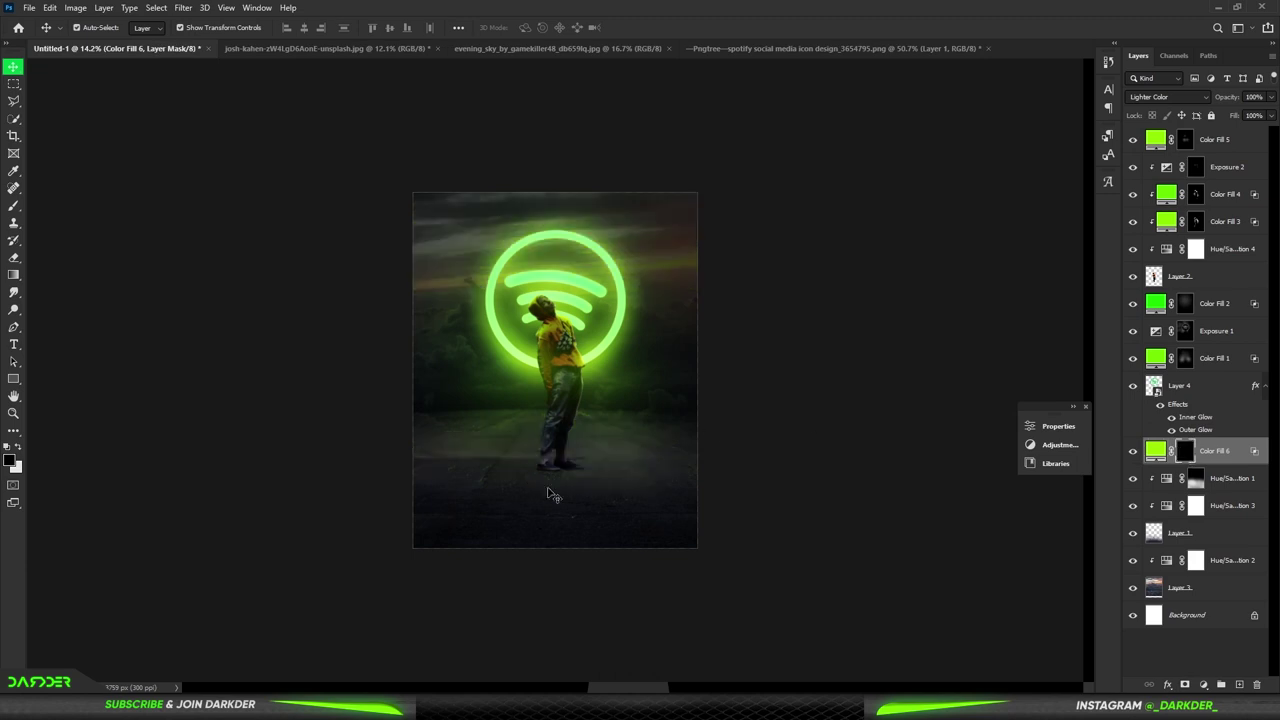
{"action": "scroll", "coordinate": [560, 450], "scroll_direction": "up", "scroll_amount": 2}
{"action": "key", "text": "b"}
{"action": "key", "text": "x"}
{"action": "mouse_move", "coordinate": [566, 550]}
{"action": "left_mouse_down"}
{"action": "mouse_move", "coordinate": [757, 503]}
{"action": "mouse_move", "coordinate": [514, 486]}
{"action": "mouse_move", "coordinate": [386, 551]}
{"action": "left_mouse_up"}
Darken Hue/Saturation 2 lightness to -82 and collapse the Properties panel
{"action": "scroll", "coordinate": [628, 502], "scroll_direction": "down", "scroll_amount": 2}
{"action": "scroll", "coordinate": [628, 502], "scroll_direction": "up", "scroll_amount": 1}
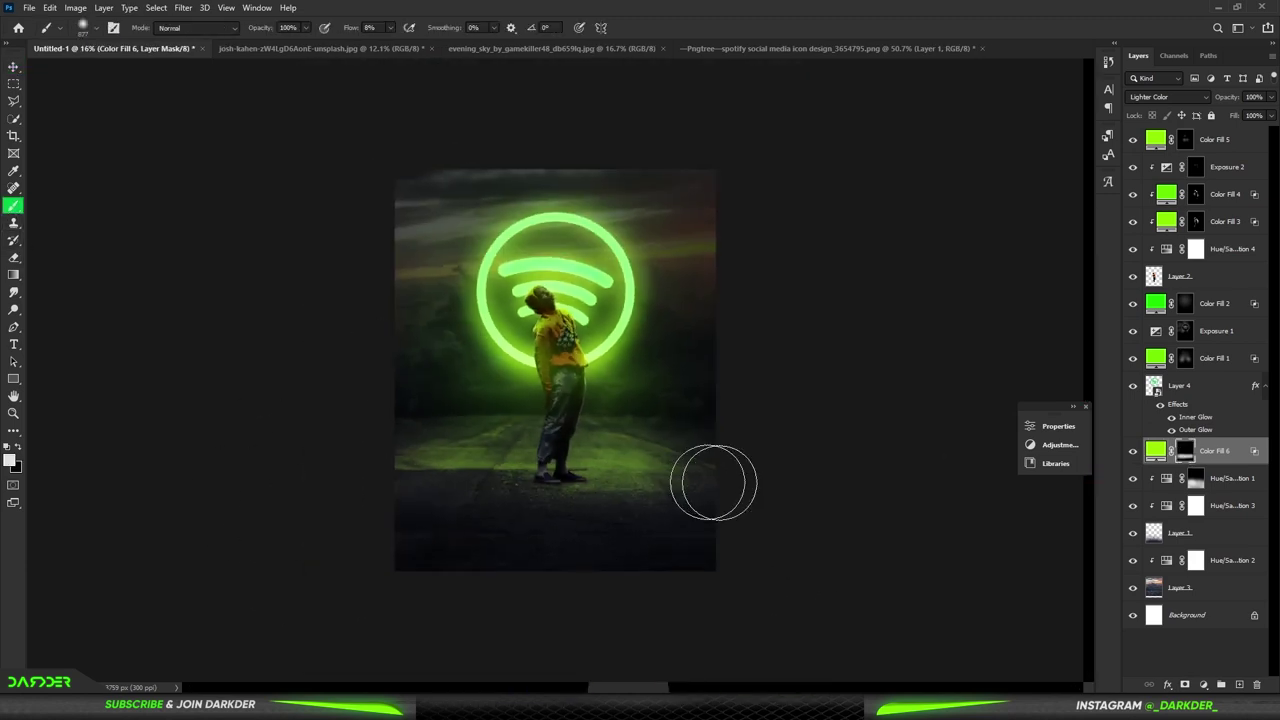
{"action": "left_click", "coordinate": [13, 66]}
{"action": "scroll", "coordinate": [794, 409], "scroll_direction": "down", "scroll_amount": 1}
{"action": "left_click", "coordinate": [1168, 561]}
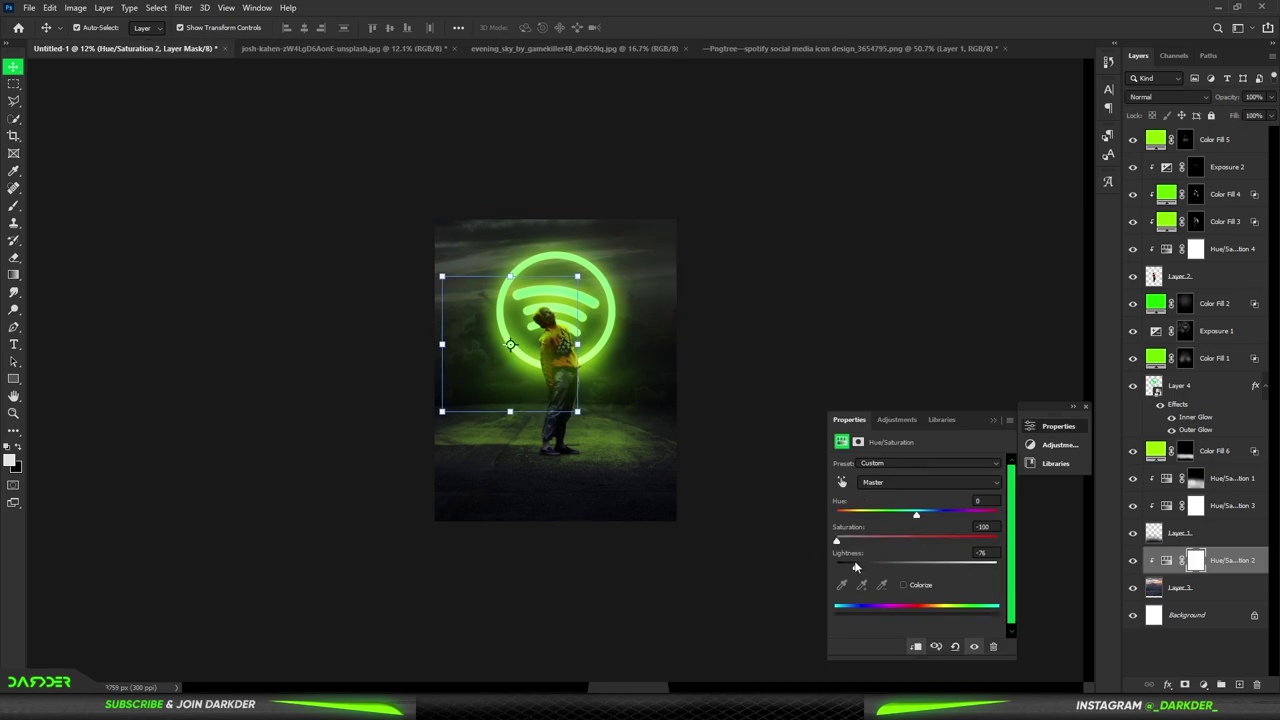
{"action": "left_click_drag", "start_coordinate": [855, 566], "coordinate": [850, 566]}
{"action": "left_click", "coordinate": [992, 419]}
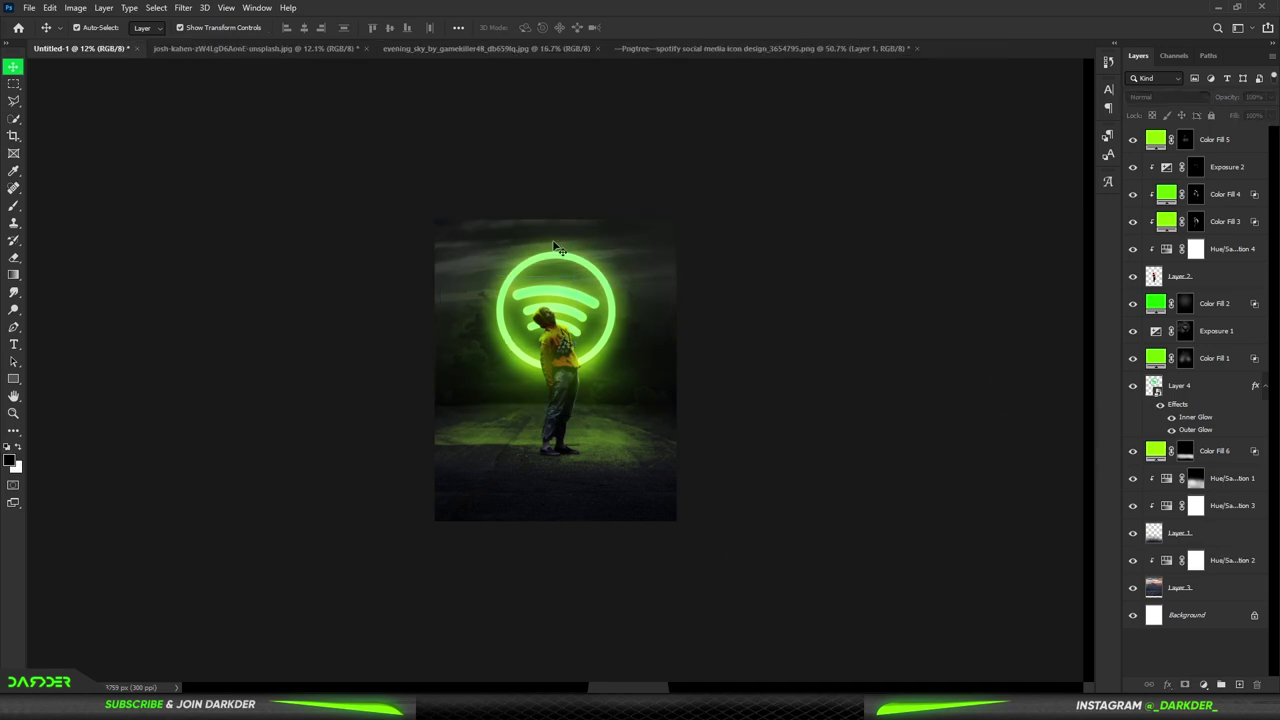
Place the headphones image, enlarged and tilted, at the bottom right
{"action": "mouse_move", "coordinate": [549, 290]}
{"action": "left_mouse_down"}
{"action": "mouse_move", "coordinate": [628, 366]}
{"action": "mouse_move", "coordinate": [700, 314]}
{"action": "mouse_move", "coordinate": [748, 228]}
{"action": "left_mouse_up"}
{"action": "mouse_move", "coordinate": [705, 330]}
{"action": "left_mouse_down"}
{"action": "mouse_move", "coordinate": [714, 464]}
{"action": "mouse_move", "coordinate": [724, 444]}
{"action": "left_mouse_up"}
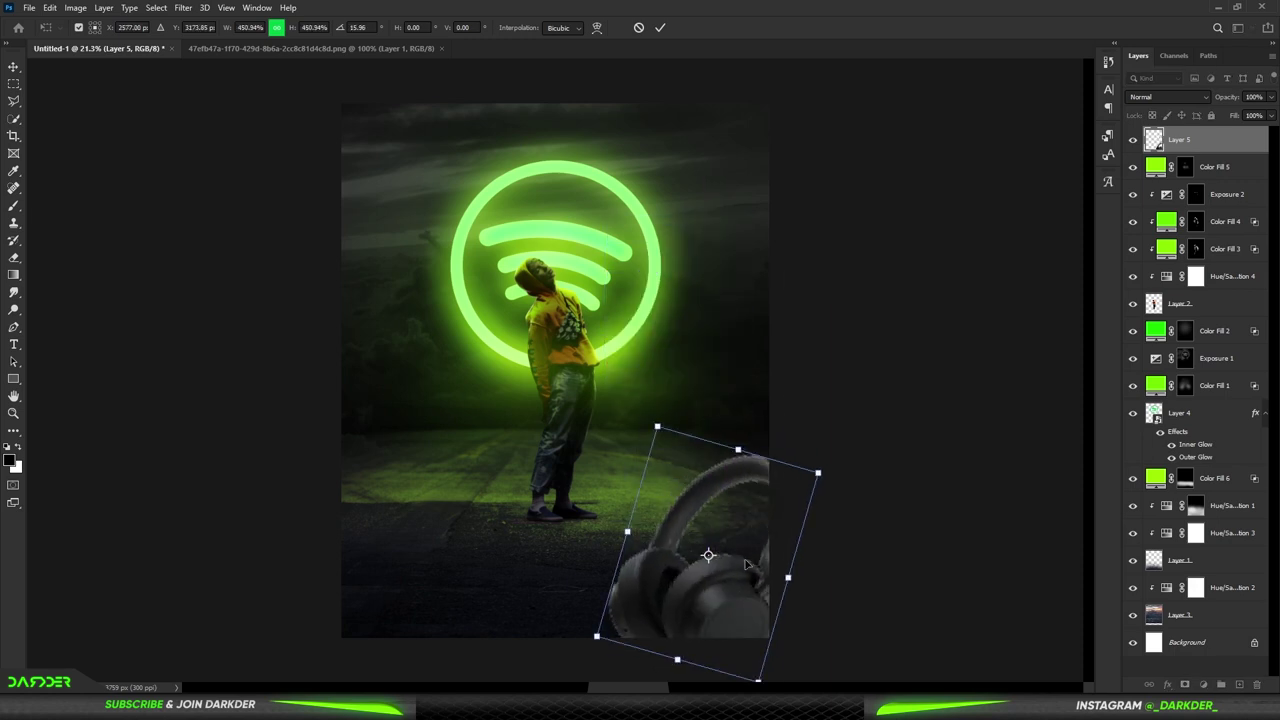
{"action": "left_click_drag", "start_coordinate": [795, 470], "coordinate": [780, 425]}
{"action": "left_click_drag", "start_coordinate": [710, 560], "coordinate": [731, 606]}
{"action": "key", "text": "Return"}
Duplicate the headphones, rotate about -42°, shrink to about 38%, and place right of the figure
{"action": "key", "text": "ctrl+j"}
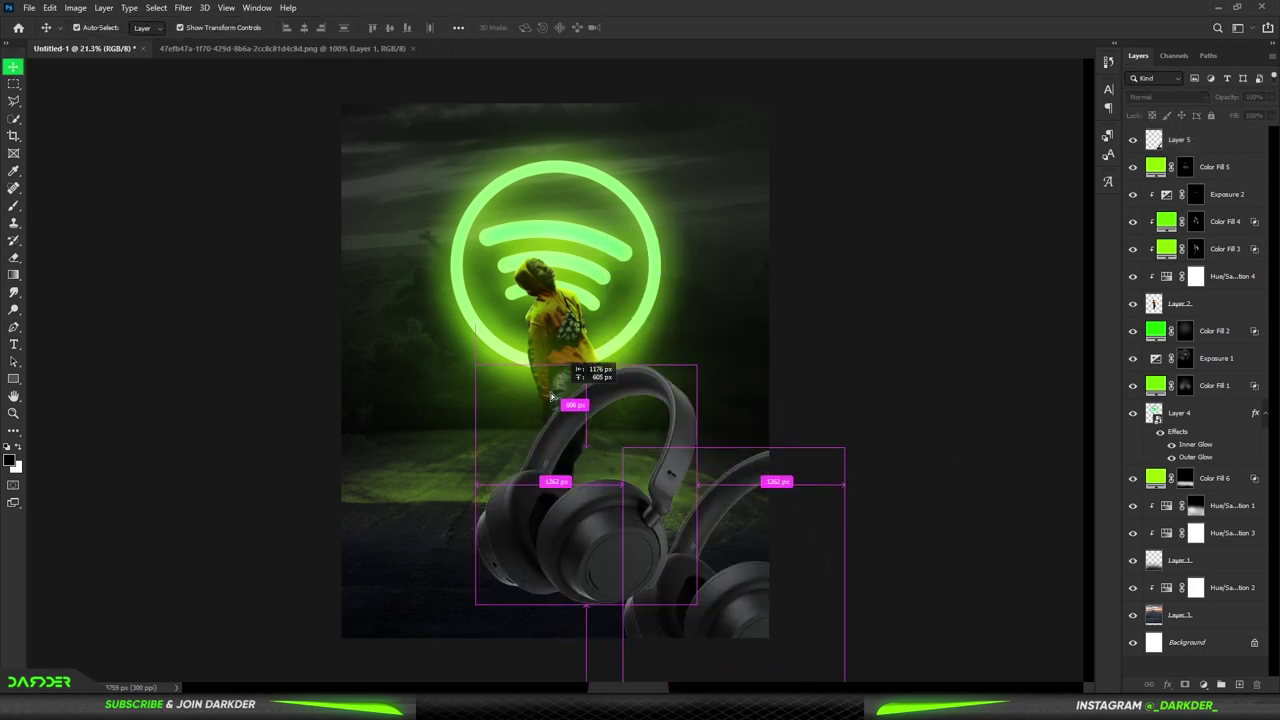
{"action": "left_click_drag", "start_coordinate": [735, 545], "coordinate": [558, 496]}
{"action": "key", "text": "ctrl+t"}
{"action": "mouse_move", "coordinate": [663, 367]}
{"action": "left_mouse_down"}
{"action": "mouse_move", "coordinate": [557, 320]}
{"action": "mouse_move", "coordinate": [543, 457]}
{"action": "left_mouse_up"}
{"action": "left_click_drag", "start_coordinate": [543, 540], "coordinate": [665, 400]}
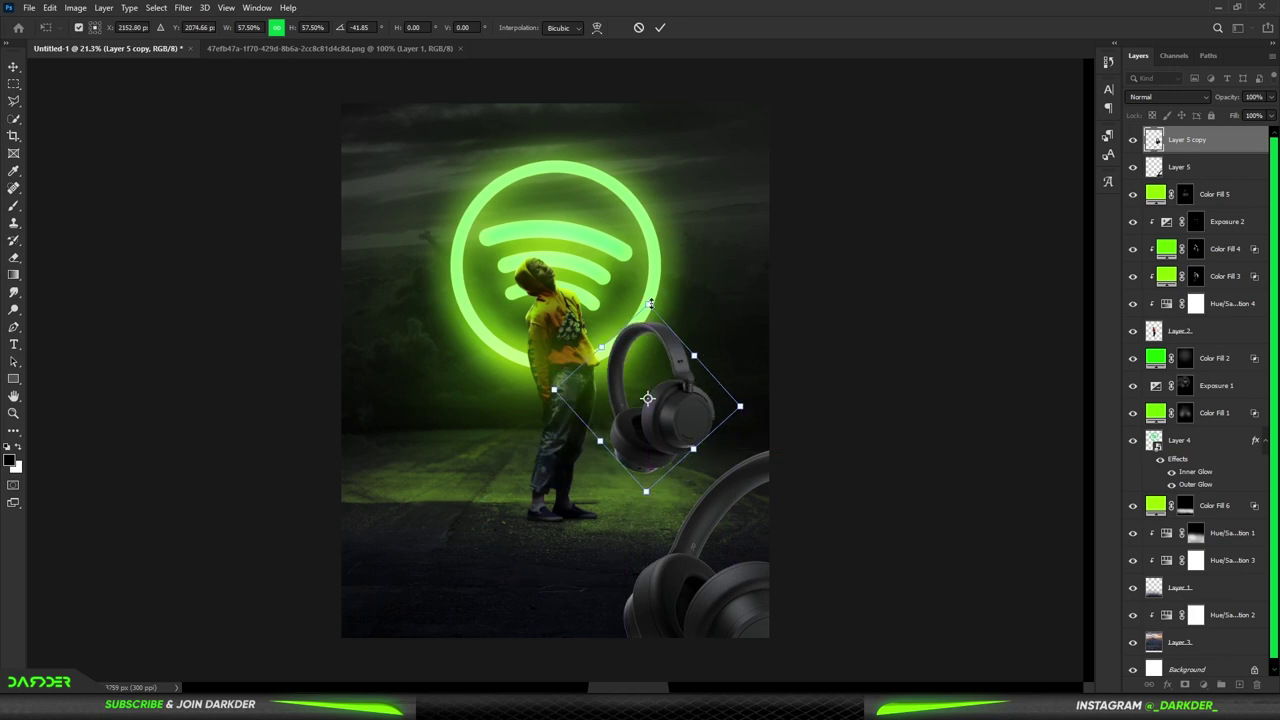
{"action": "left_click_drag", "start_coordinate": [700, 360], "coordinate": [680, 400]}
{"action": "mouse_move", "coordinate": [655, 443]}
{"action": "left_mouse_down"}
{"action": "mouse_move", "coordinate": [648, 403]}
{"action": "mouse_move", "coordinate": [866, 397]}
{"action": "left_mouse_up"}
{"action": "key", "text": "Return"}
Duplicate a headphone left of the figure, flipped horizontally and slightly smaller
{"action": "left_click_drag", "start_coordinate": [640, 400], "coordinate": [460, 400], "text": "alt"}
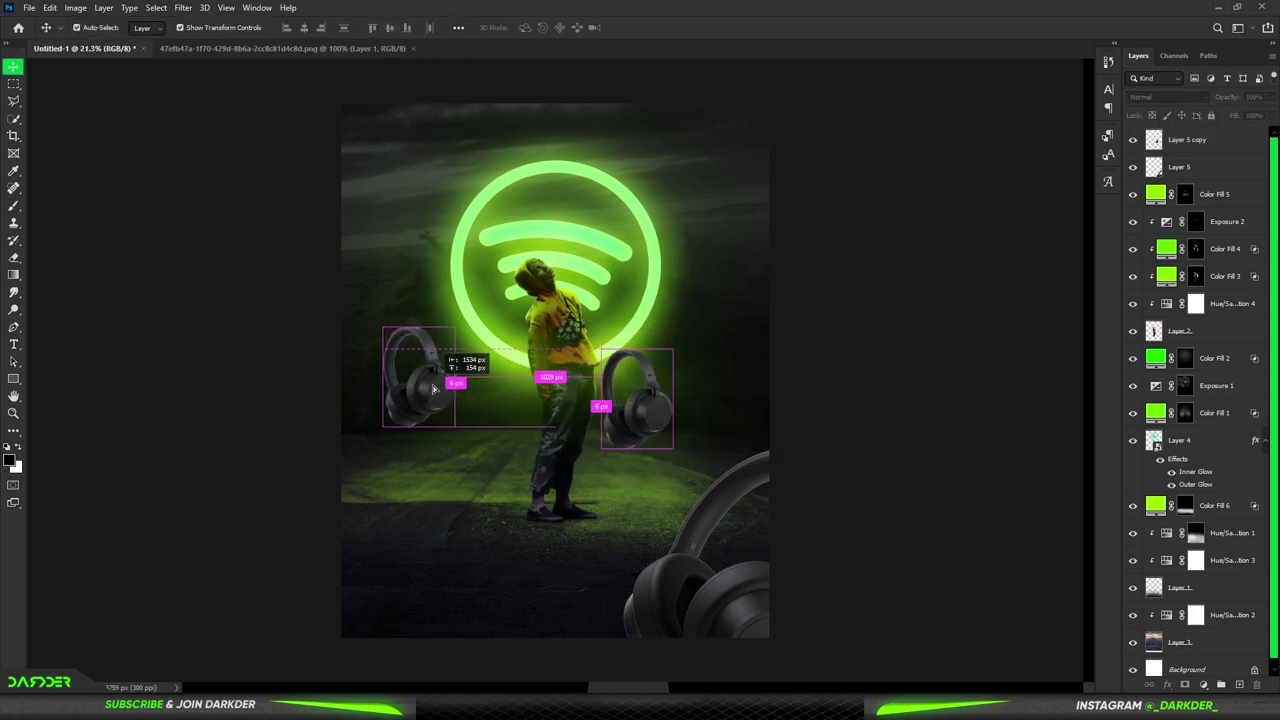
{"action": "key", "text": "ctrl+t"}
{"action": "right_click", "coordinate": [446, 432]}
{"action": "left_click", "coordinate": [515, 660]}
{"action": "mouse_move", "coordinate": [394, 432]}
{"action": "left_mouse_down"}
{"action": "mouse_move", "coordinate": [446, 364]}
{"action": "mouse_move", "coordinate": [475, 465]}
{"action": "left_mouse_up"}
{"action": "key", "text": "Return"}
Rotate a headphone copy about 41° at the lower-left canvas edge
{"action": "scroll", "coordinate": [990, 320], "scroll_direction": "down", "scroll_amount": 3}
{"action": "key", "text": "ctrl+t"}
{"action": "mouse_move", "coordinate": [476, 412]}
{"action": "left_mouse_down"}
{"action": "mouse_move", "coordinate": [506, 424]}
{"action": "mouse_move", "coordinate": [419, 450]}
{"action": "left_mouse_up"}
{"action": "key", "text": "Return"}
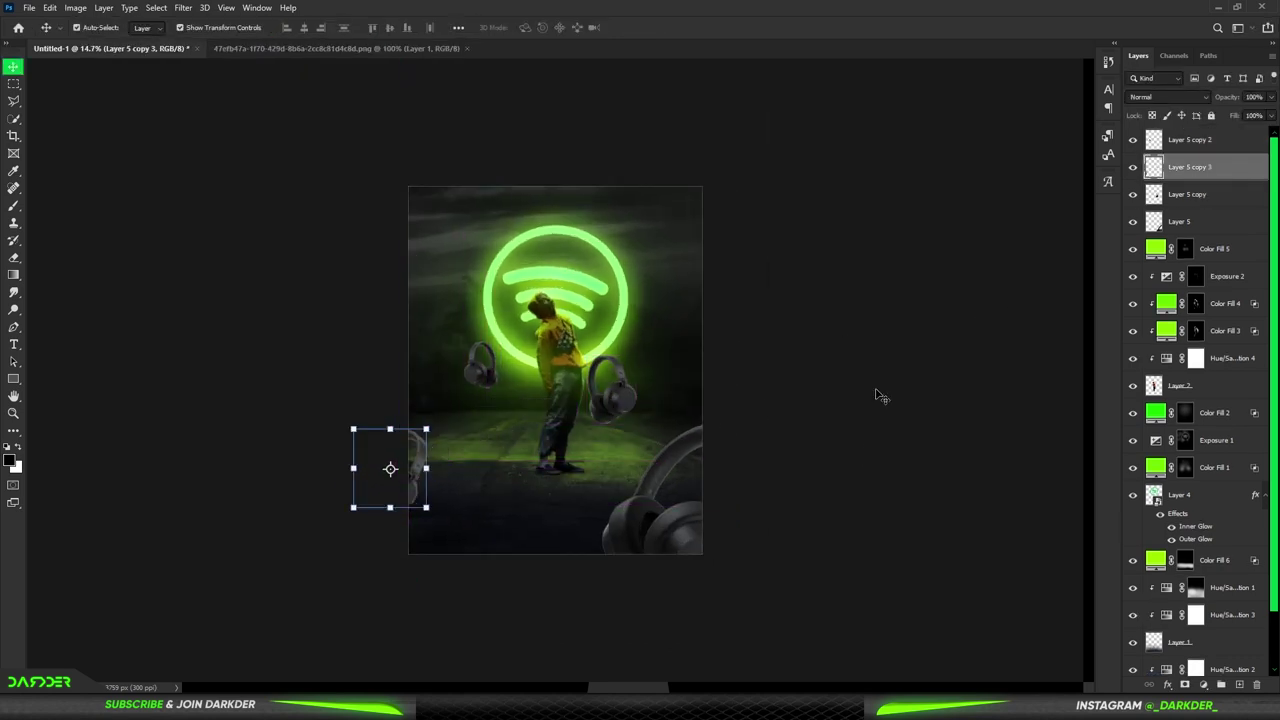
Scale the headphone left of the figure down to 87%
{"action": "scroll", "coordinate": [880, 396], "scroll_direction": "up", "scroll_amount": 2}
{"action": "left_click", "coordinate": [434, 367]}
{"action": "key", "text": "ctrl+t"}
{"action": "left_click_drag", "start_coordinate": [435, 326], "coordinate": [435, 333]}
{"action": "key", "text": "Return"}
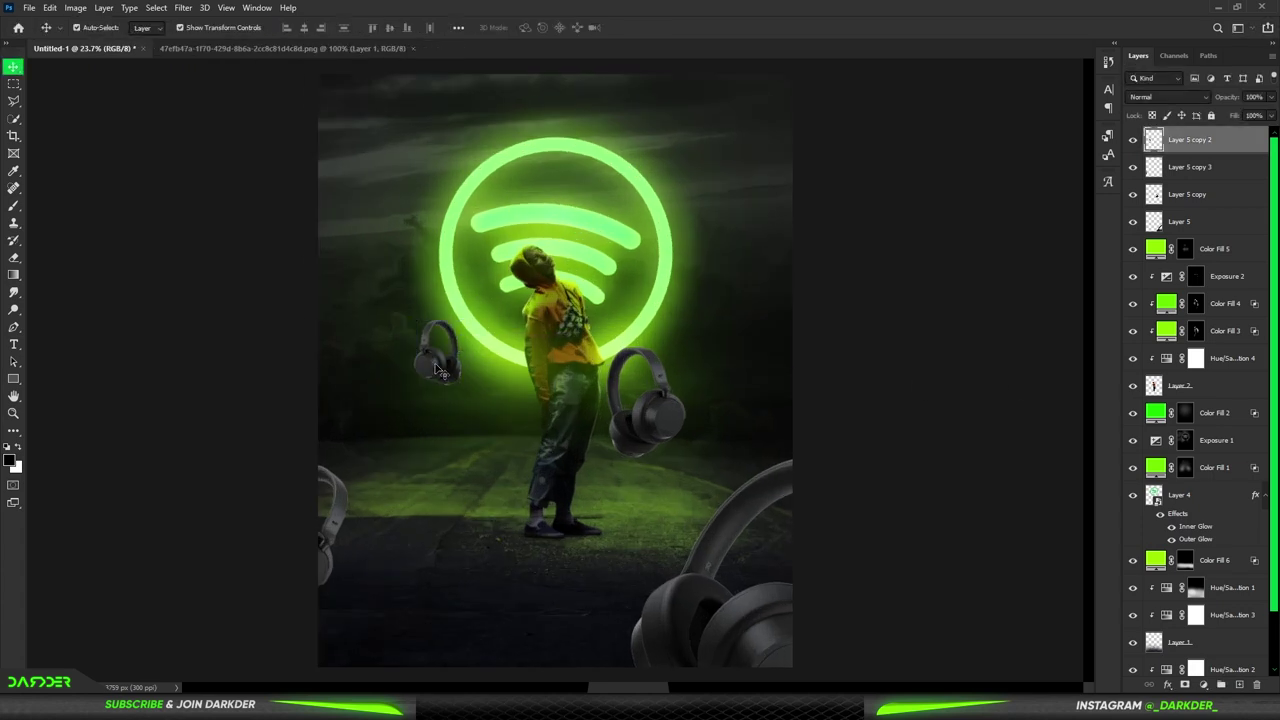
Add a small headphone beside the logo's right edge, shrunk and tilted about 15°
{"action": "left_click_drag", "start_coordinate": [688, 284], "coordinate": [690, 286]}
{"action": "key", "text": "ctrl+t"}
{"action": "left_click_drag", "start_coordinate": [697, 241], "coordinate": [697, 262]}
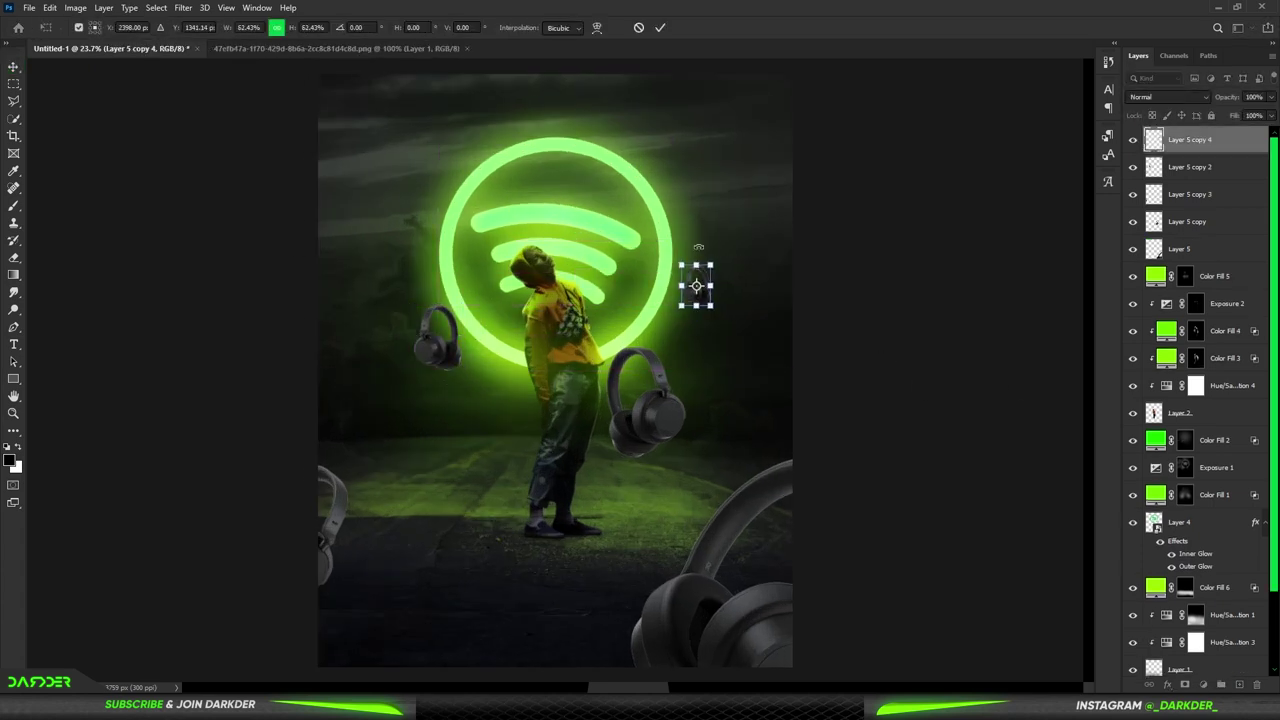
{"action": "scroll", "coordinate": [726, 290], "scroll_direction": "up", "scroll_amount": 3}
{"action": "key", "text": "Return"}
{"action": "key", "text": "ctrl+t"}
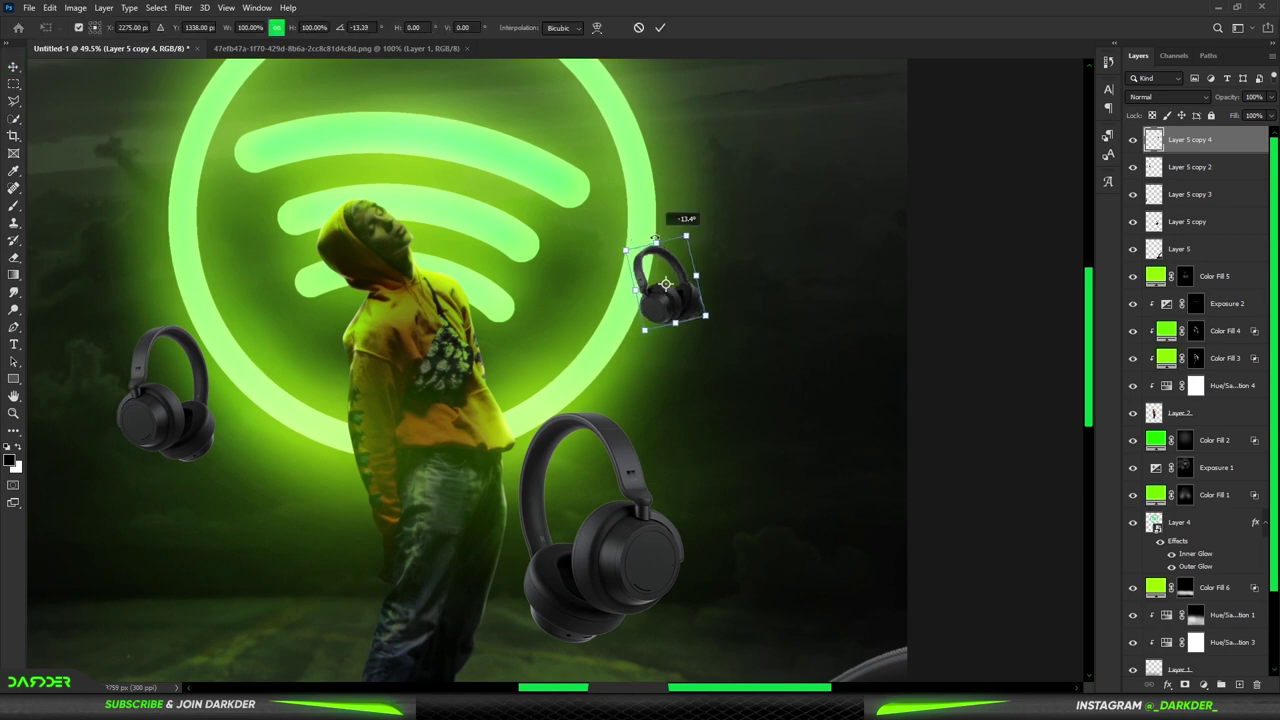
{"action": "mouse_move", "coordinate": [712, 252]}
{"action": "left_mouse_down"}
{"action": "mouse_move", "coordinate": [677, 239]}
{"action": "mouse_move", "coordinate": [690, 232]}
{"action": "left_mouse_up"}
{"action": "key", "text": "Return"}
Enlarge the headphone at the left edge of the canvas
{"action": "scroll", "coordinate": [900, 270], "scroll_direction": "down", "scroll_amount": 5}
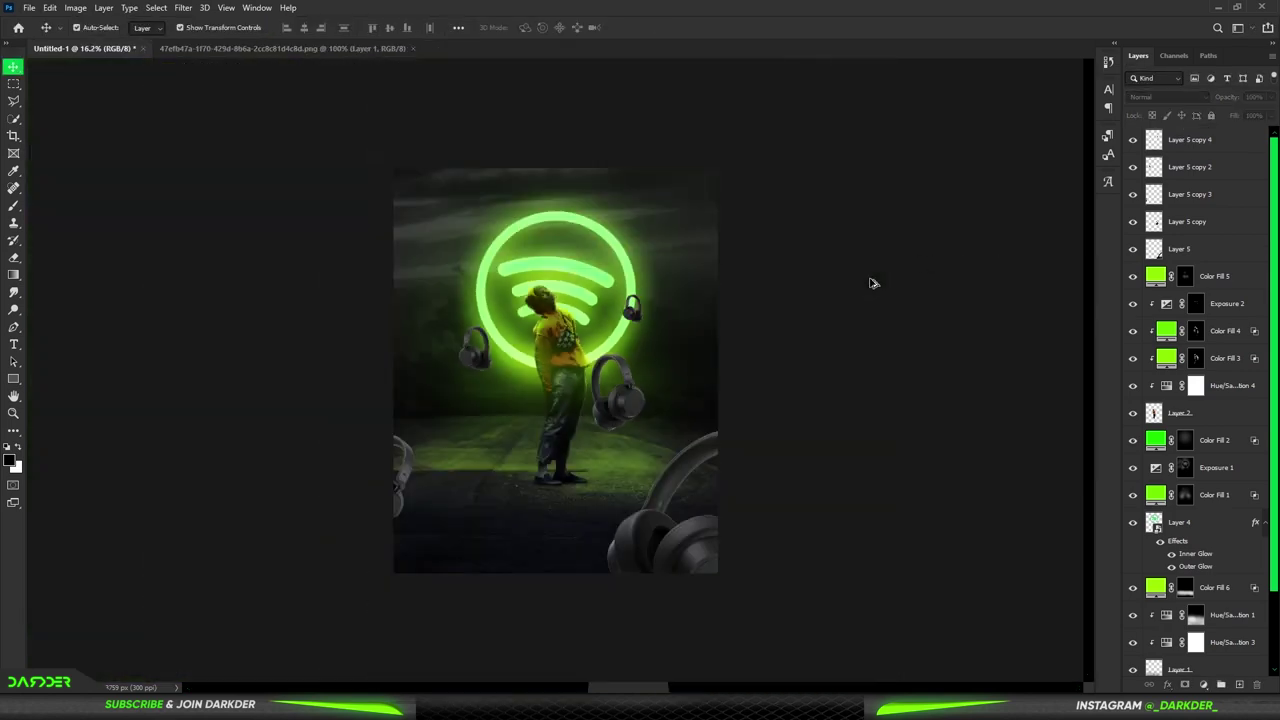
{"action": "scroll", "coordinate": [466, 373], "scroll_direction": "up", "scroll_amount": 1}
{"action": "left_click", "coordinate": [410, 465]}
{"action": "key", "text": "ctrl+t"}
{"action": "left_click_drag", "start_coordinate": [423, 434], "coordinate": [443, 420]}
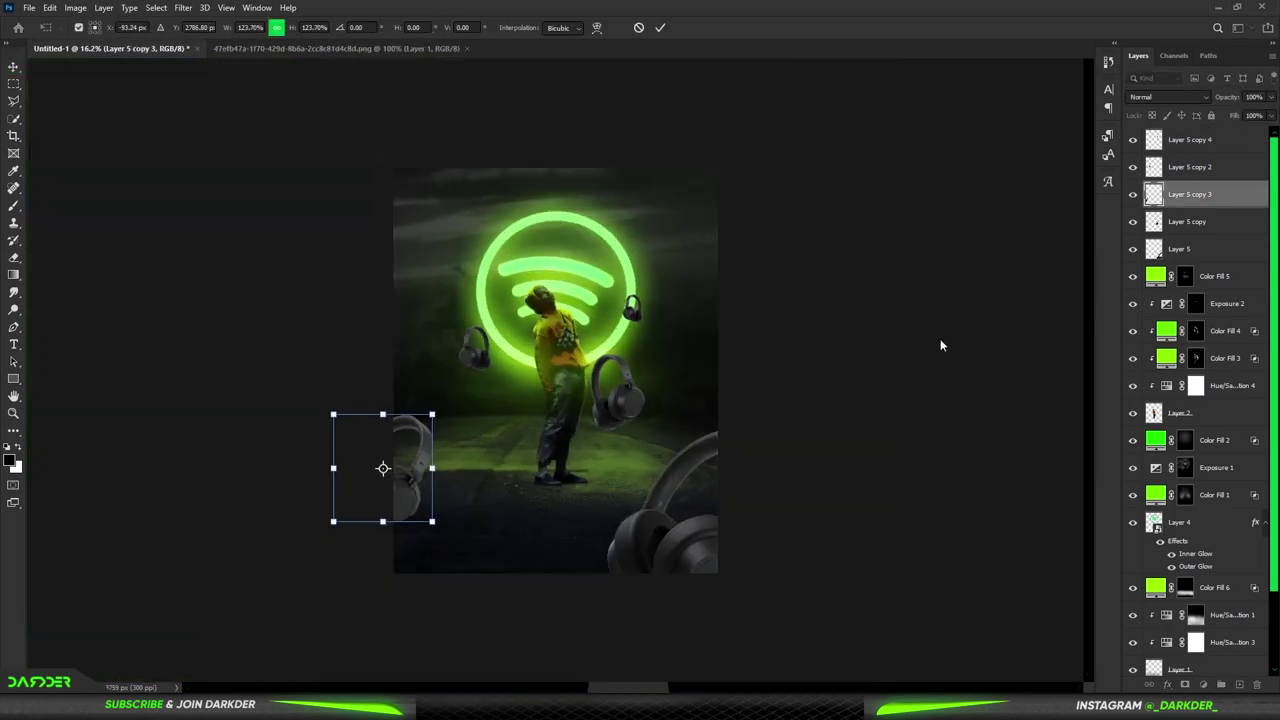
{"action": "key", "text": "Return"}
{"action": "left_click", "coordinate": [620, 400]}
Fine-tune the headphones' positions, moving the large one into the lower left
{"action": "left_click_drag", "start_coordinate": [620, 400], "coordinate": [615, 405]}
{"action": "left_click", "coordinate": [1005, 278]}
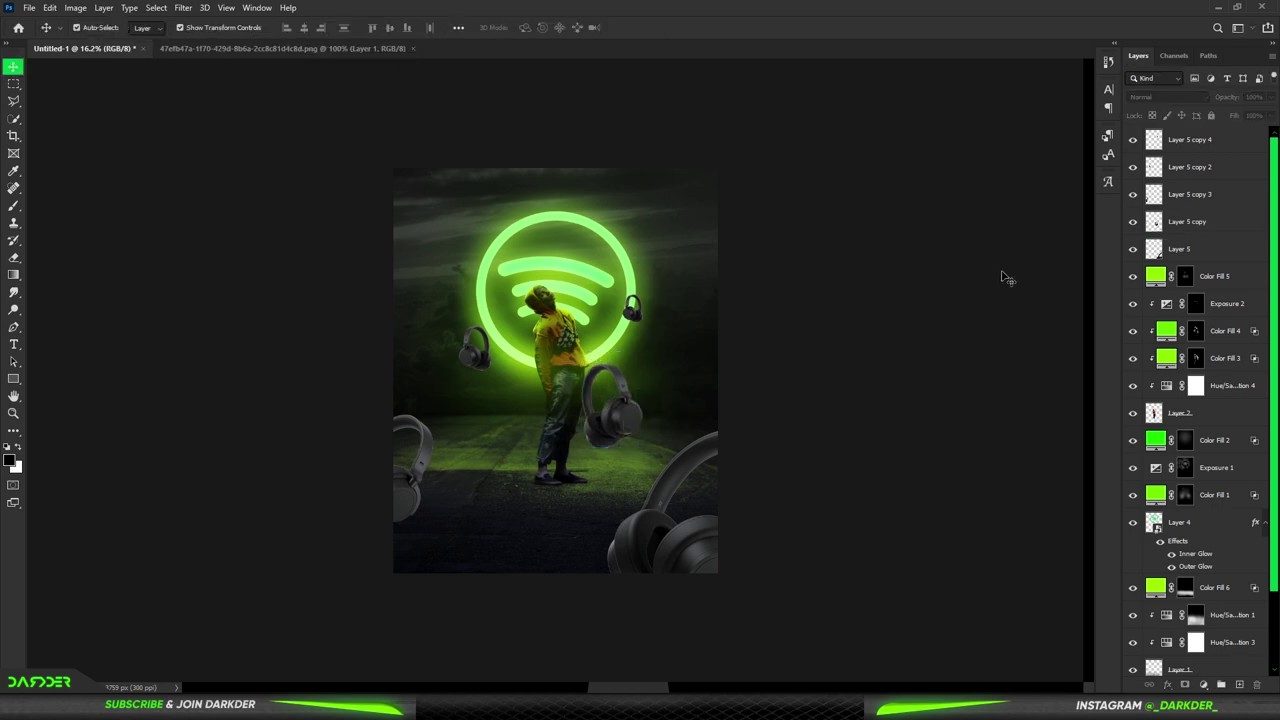
{"action": "left_click_drag", "start_coordinate": [640, 312], "coordinate": [634, 317]}
{"action": "left_click_drag", "start_coordinate": [478, 346], "coordinate": [489, 360]}
{"action": "left_click_drag", "start_coordinate": [682, 553], "coordinate": [676, 560]}
{"action": "mouse_move", "coordinate": [405, 493]}
{"action": "left_mouse_down"}
{"action": "mouse_move", "coordinate": [393, 502]}
{"action": "mouse_move", "coordinate": [470, 488]}
{"action": "left_mouse_up"}
Convert all five headphone layers into one smart object
{"action": "left_click", "coordinate": [1213, 147]}
{"action": "left_click", "coordinate": [1200, 249], "text": "shift"}
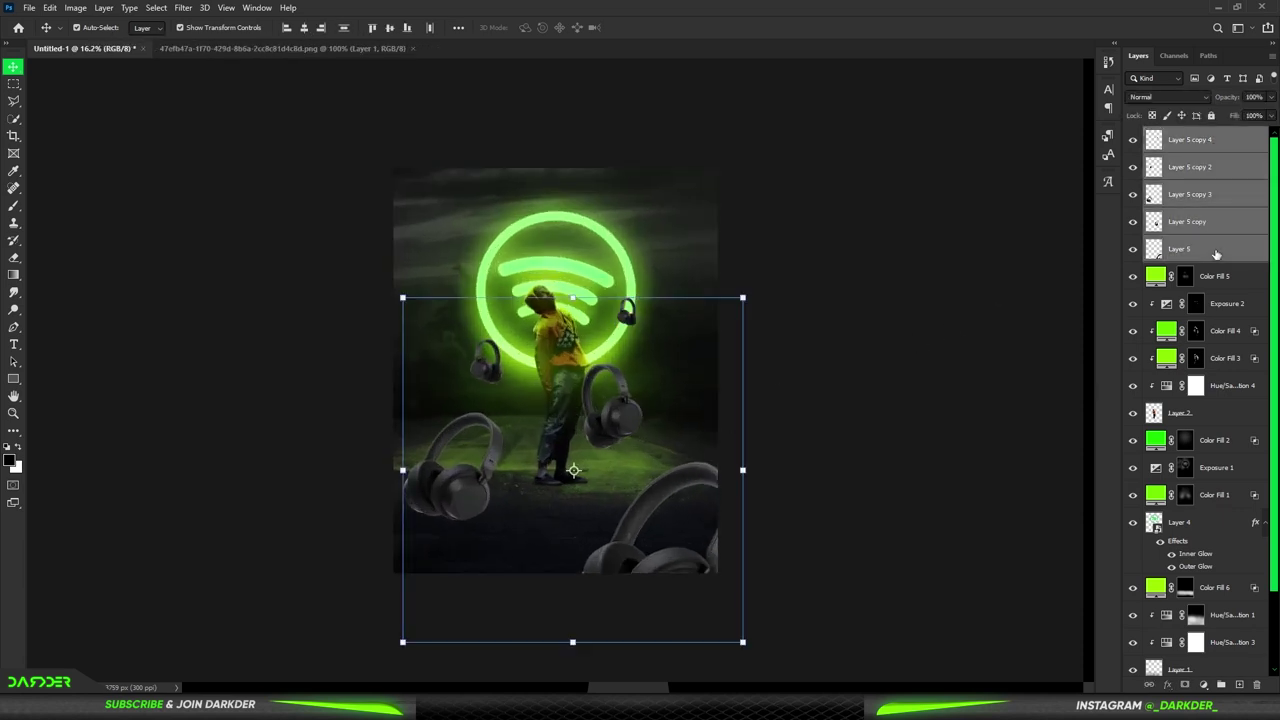
{"action": "right_click", "coordinate": [1222, 250]}
{"action": "left_click", "coordinate": [1086, 309]}
Apply a 10-pixel Motion Blur smart filter to the headphones smart object
{"action": "left_click", "coordinate": [183, 8]}
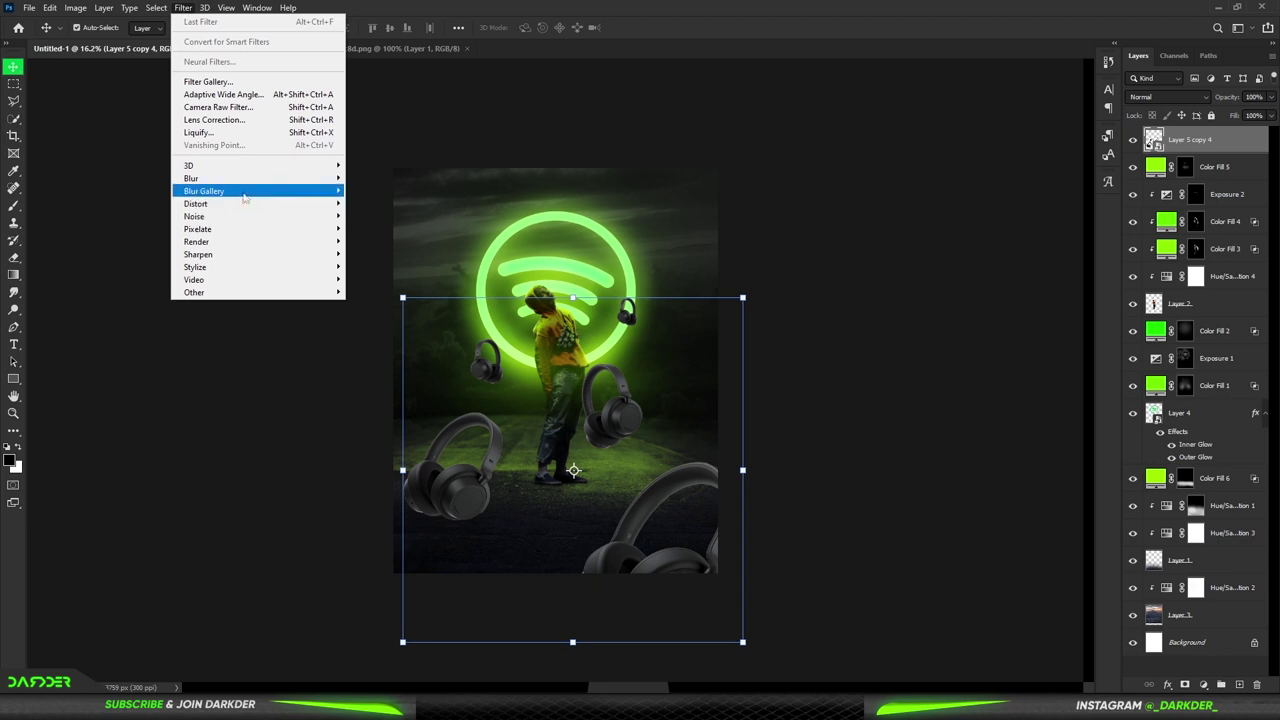
{"action": "left_click", "coordinate": [395, 251]}
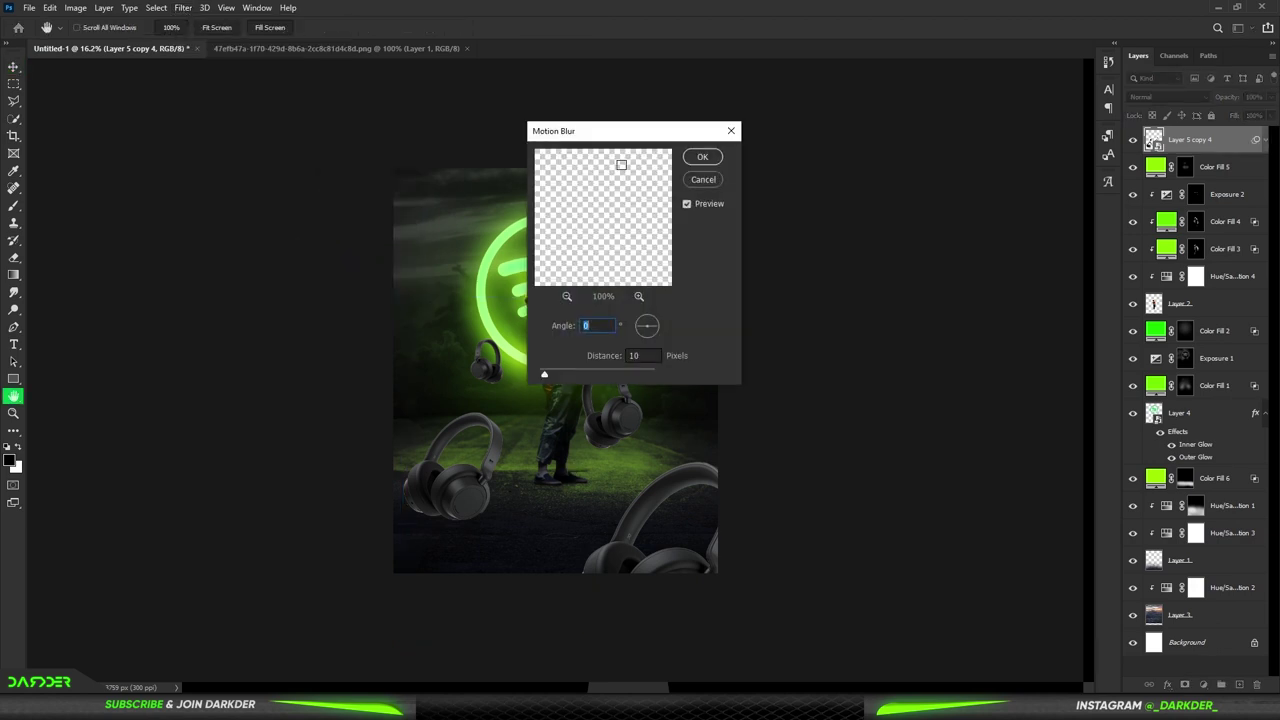
{"action": "left_click", "coordinate": [703, 157]}
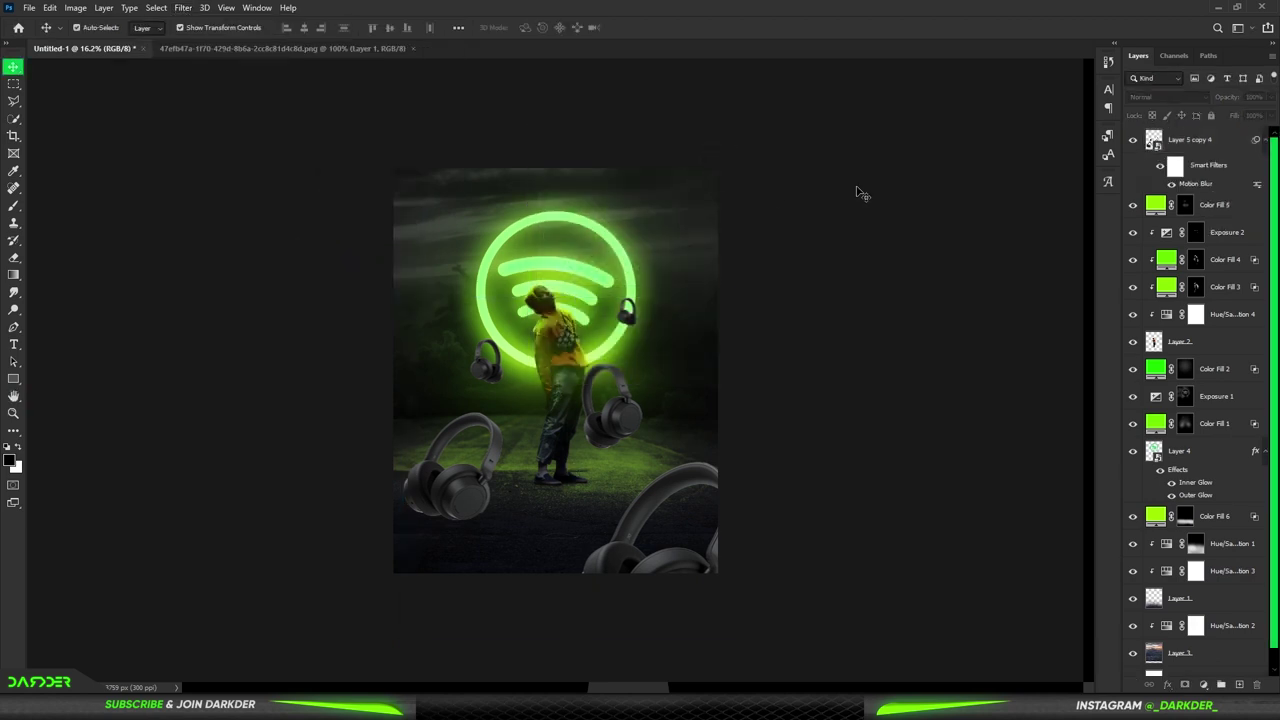
{"action": "left_click", "coordinate": [1227, 145]}
{"action": "left_click", "coordinate": [1203, 684]}
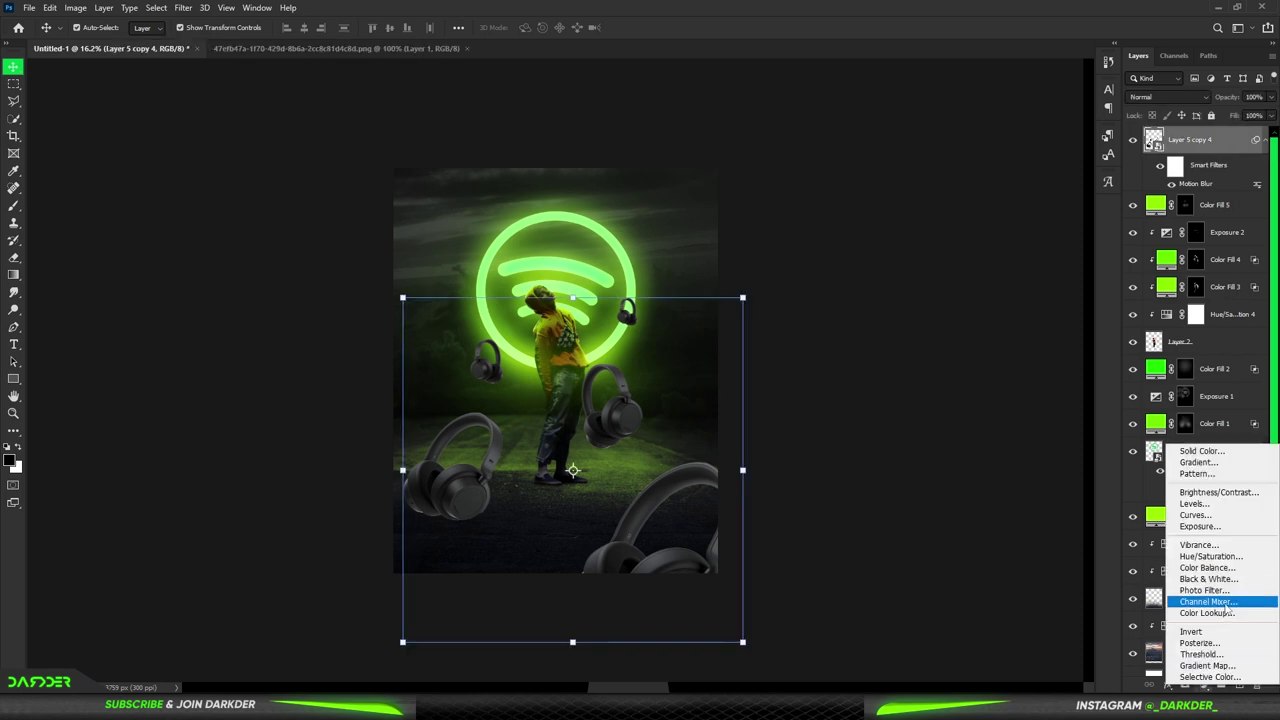
Darken the headphones with a Hue/Saturation adjustment at Lightness -52
{"action": "left_click", "coordinate": [1210, 556]}
{"action": "left_click_drag", "start_coordinate": [916, 570], "coordinate": [876, 569]}
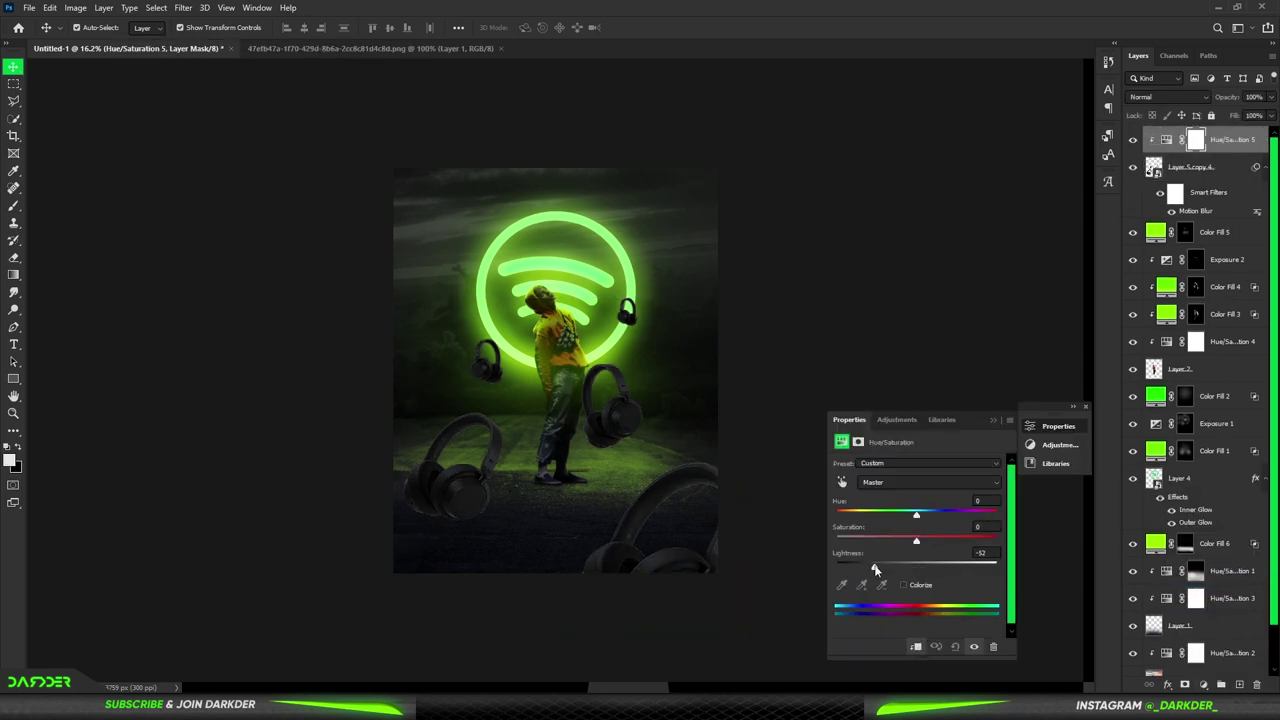
{"action": "left_click", "coordinate": [1203, 684]}
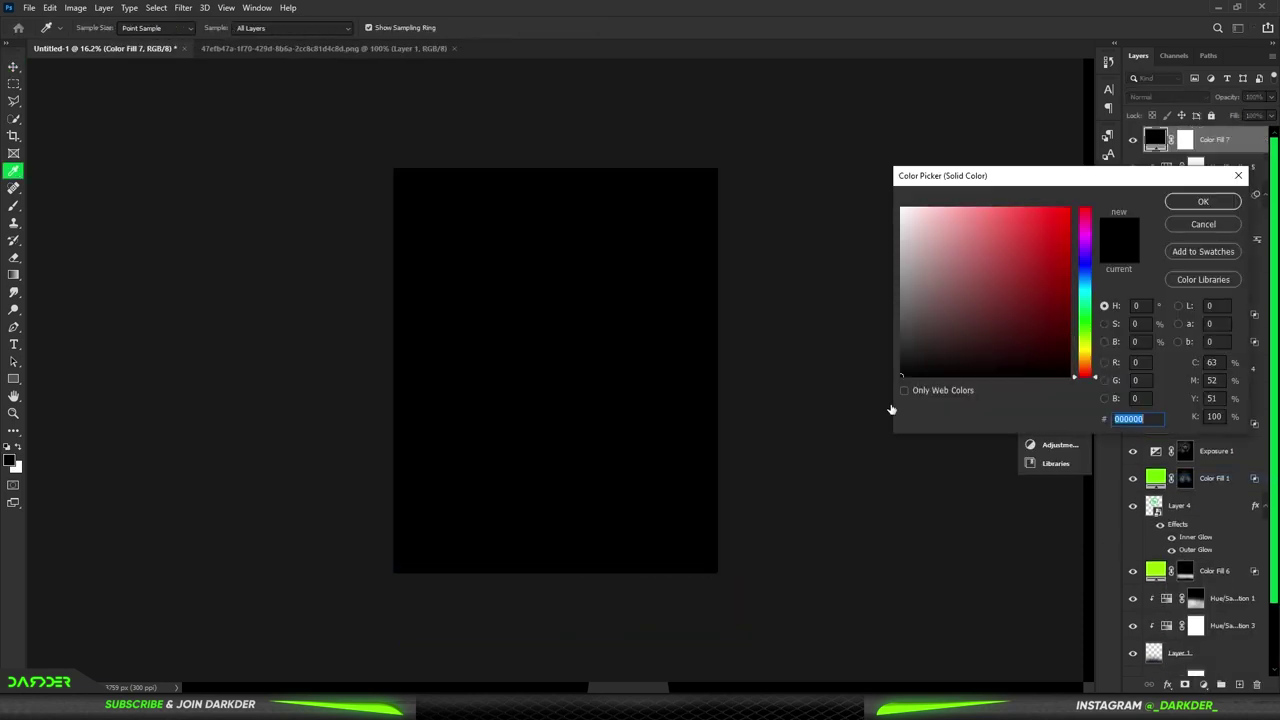
Add a bright green Solid Color fill layer clipped to the headphones
{"action": "left_click", "coordinate": [1205, 457]}
{"action": "left_click", "coordinate": [1082, 336]}
{"action": "left_click", "coordinate": [1067, 210]}
{"action": "left_click", "coordinate": [1203, 201]}
{"action": "key", "text": "ctrl+alt+g"}
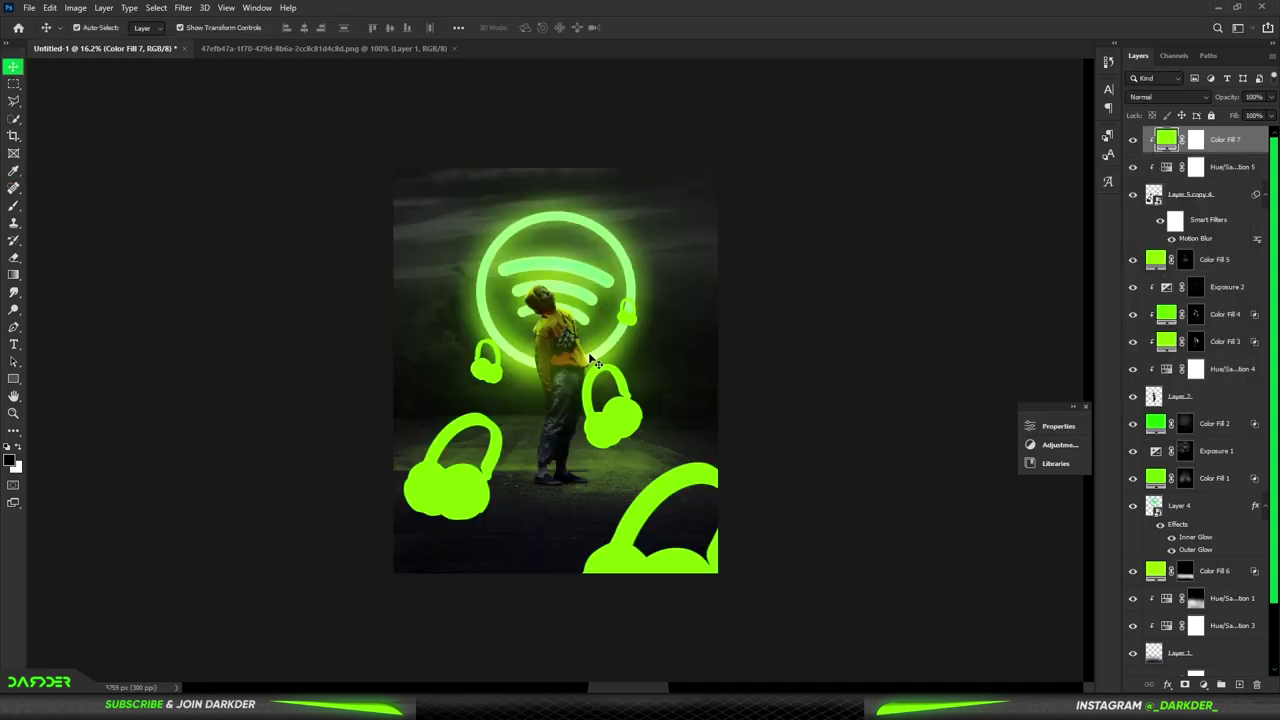
{"action": "key", "text": "v"}
{"action": "scroll", "coordinate": [598, 410], "scroll_direction": "up", "scroll_amount": 1}
Split the green fill's Blend If Underlying Layer slider so green shows only on lighter areas
{"action": "double_click", "coordinate": [1262, 148]}
{"action": "left_click_drag", "start_coordinate": [940, 629], "coordinate": [951, 632]}
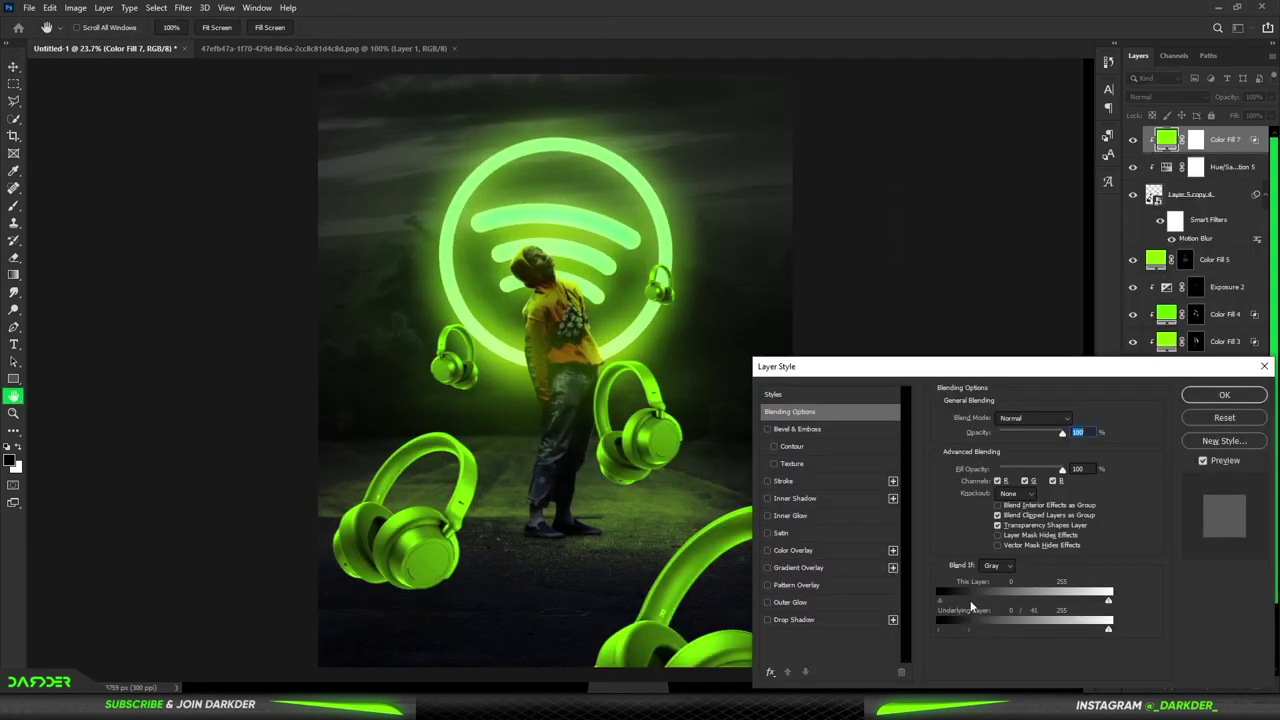
{"action": "left_click", "coordinate": [1224, 394]}
Invert Color Fill 7's mask and paint green back onto the small upper headphone
{"action": "key", "text": "ctrl+i"}
{"action": "scroll", "coordinate": [607, 278], "scroll_direction": "up", "scroll_amount": 3}
{"action": "key", "text": "b"}
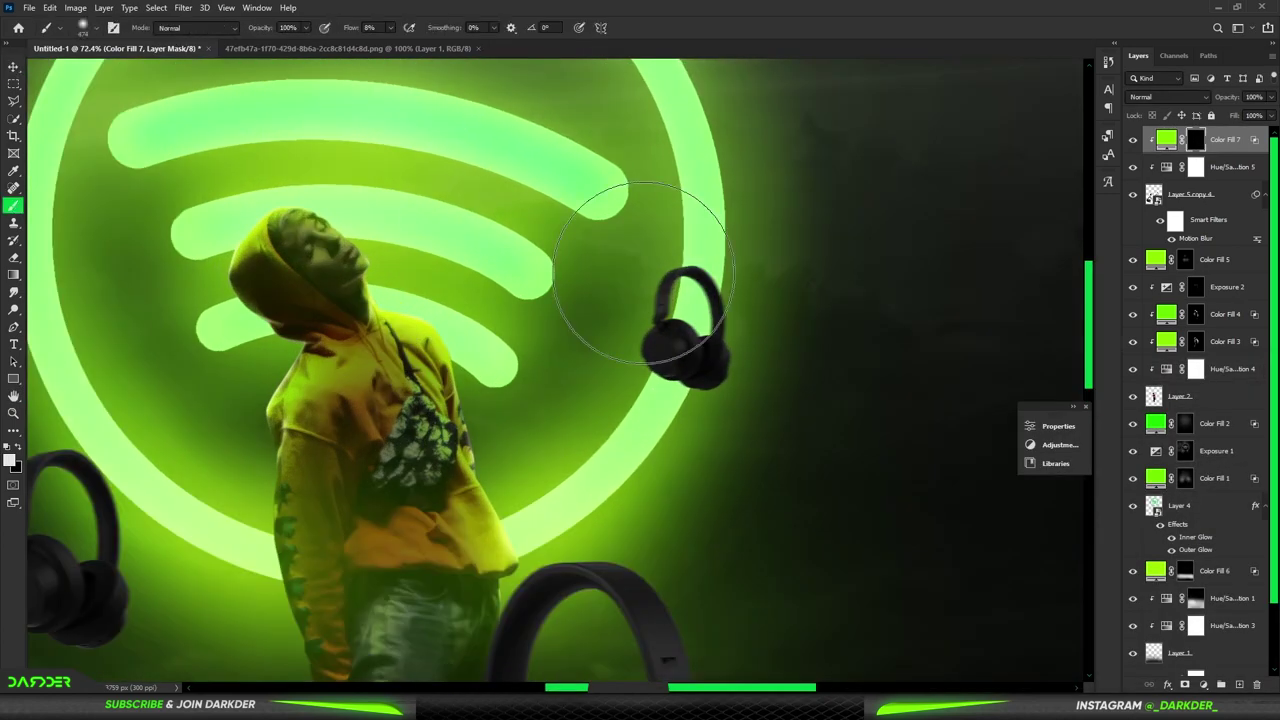
{"action": "mouse_move", "coordinate": [614, 277]}
{"action": "left_mouse_down"}
{"action": "mouse_move", "coordinate": [686, 329]}
{"action": "mouse_move", "coordinate": [661, 345]}
{"action": "left_mouse_up"}
Zoom out to view the whole poster and select Layer 5 copy 4
{"action": "scroll", "coordinate": [263, 443], "scroll_direction": "down", "scroll_amount": 1}
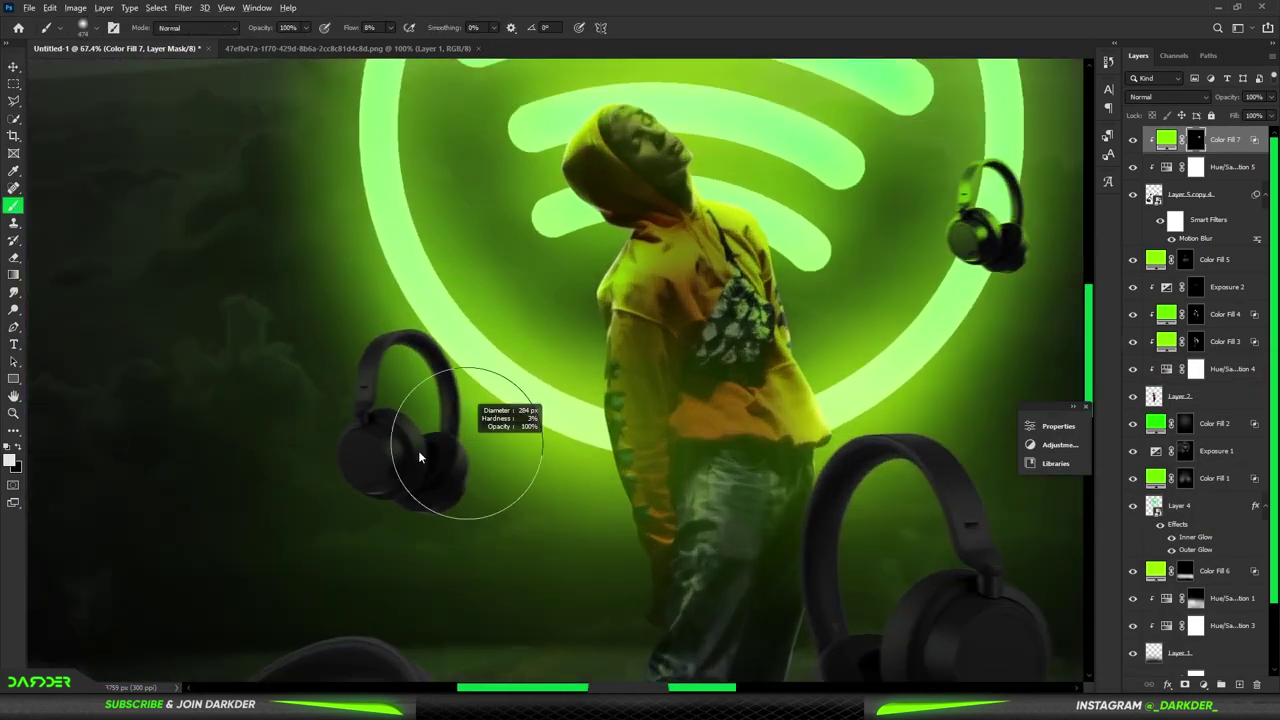
{"action": "scroll", "coordinate": [417, 413], "scroll_direction": "down", "scroll_amount": 3}
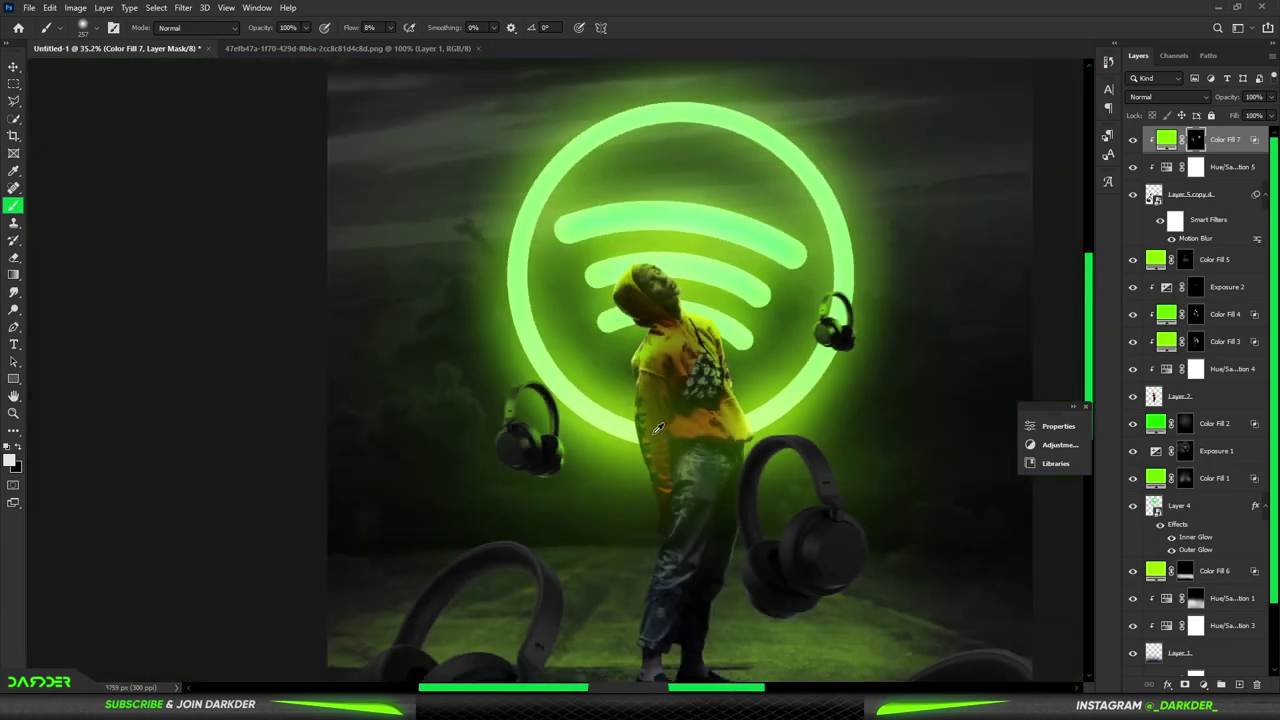
{"action": "scroll", "coordinate": [660, 335], "scroll_direction": "up", "scroll_amount": 2}
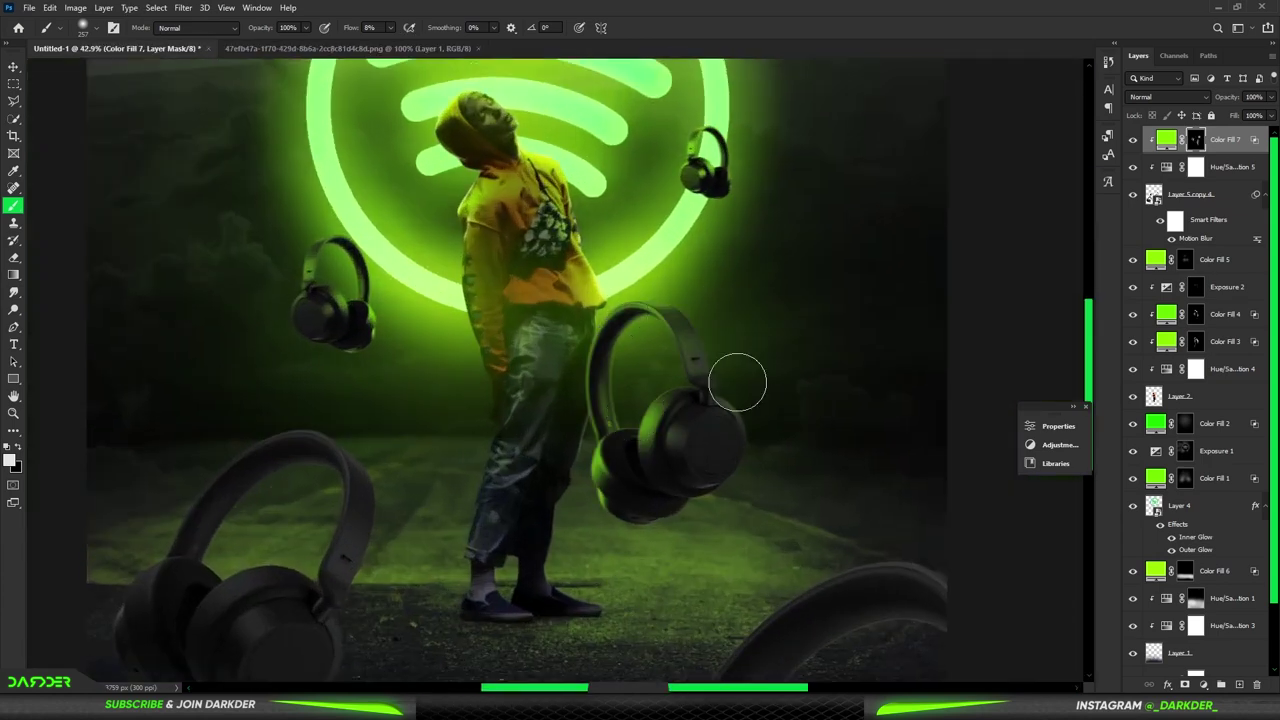
{"action": "scroll", "coordinate": [714, 584], "scroll_direction": "down", "scroll_amount": 1}
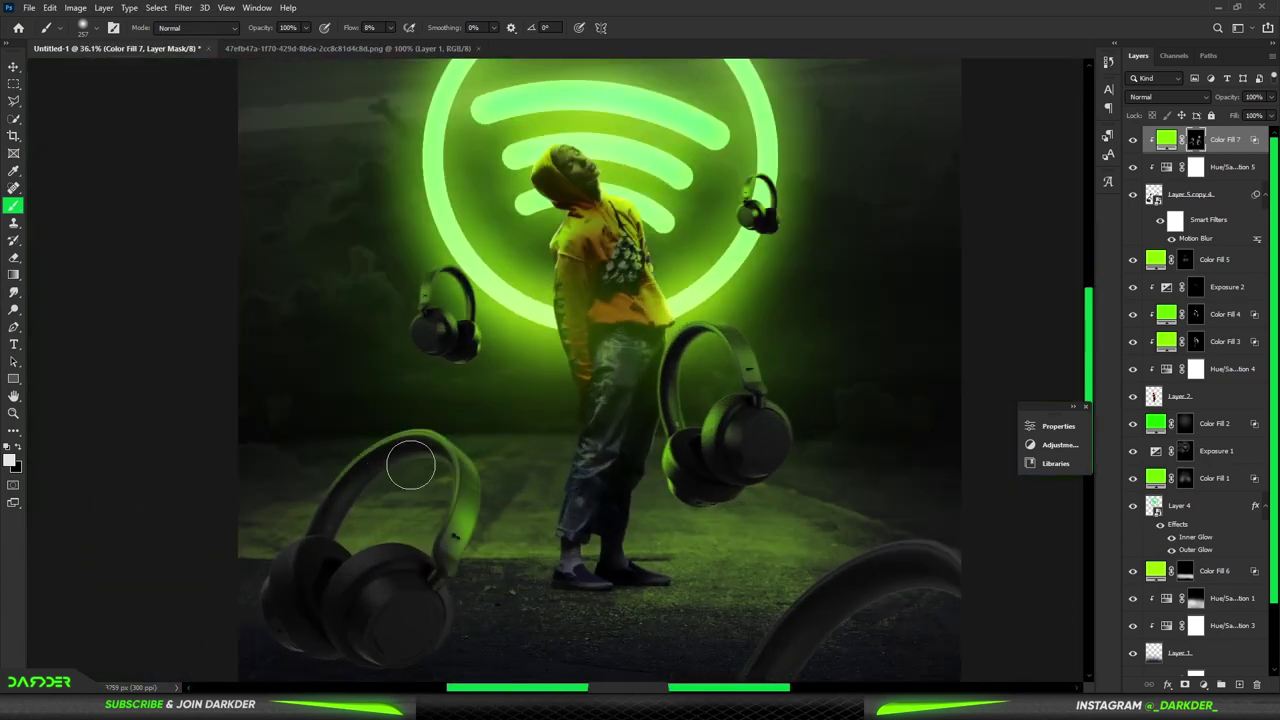
{"action": "scroll", "coordinate": [487, 517], "scroll_direction": "down", "scroll_amount": 3}
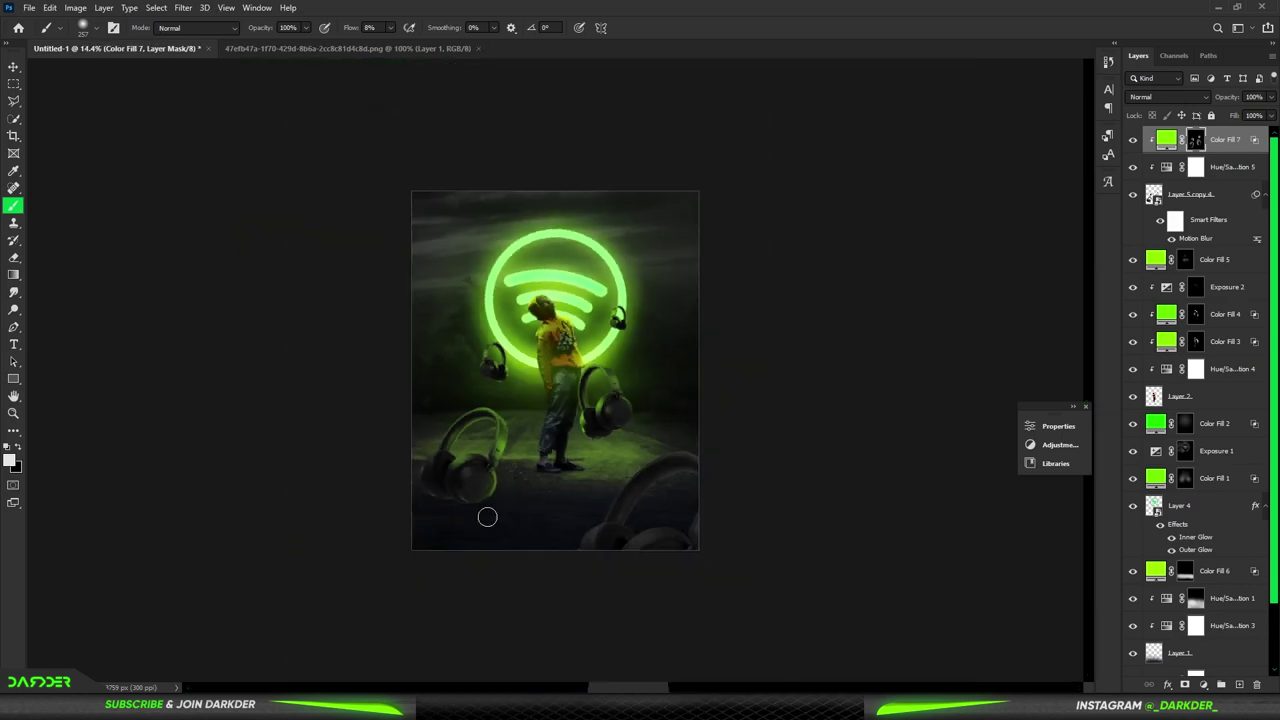
{"action": "scroll", "coordinate": [607, 496], "scroll_direction": "up", "scroll_amount": 1}
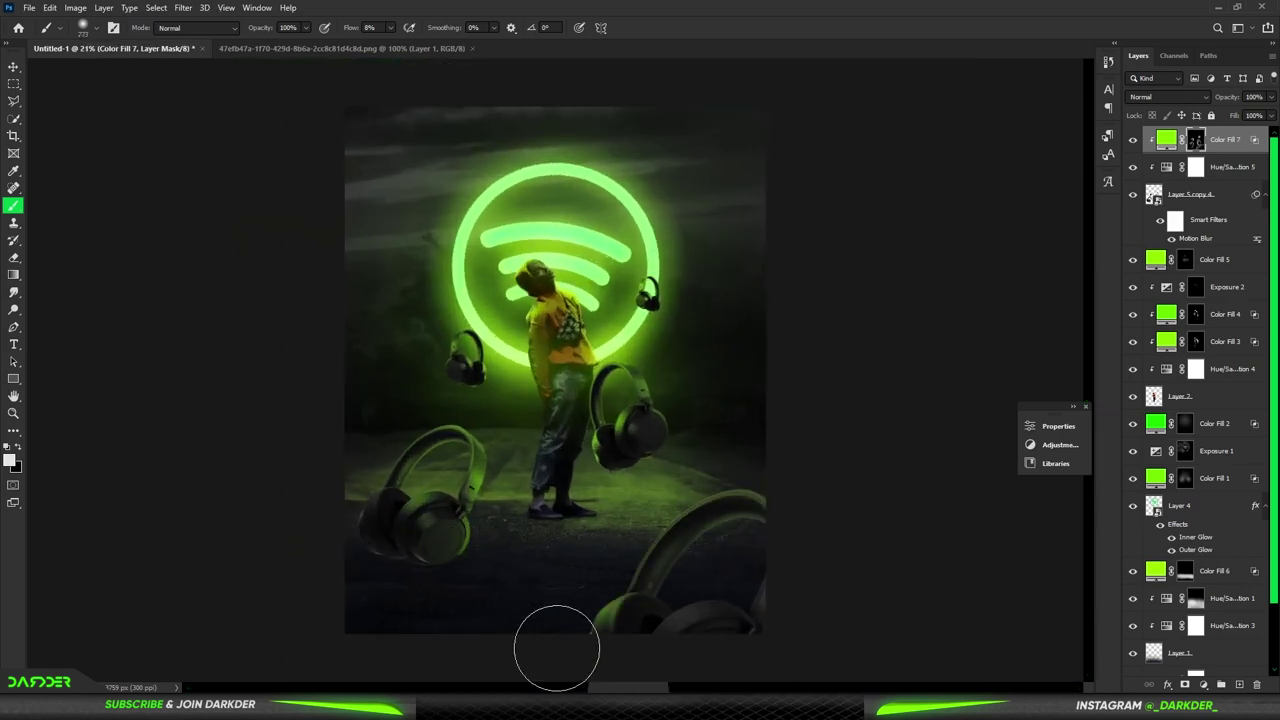
{"action": "scroll", "coordinate": [636, 377], "scroll_direction": "up", "scroll_amount": 1}
{"action": "scroll", "coordinate": [640, 410], "scroll_direction": "up", "scroll_amount": 2}
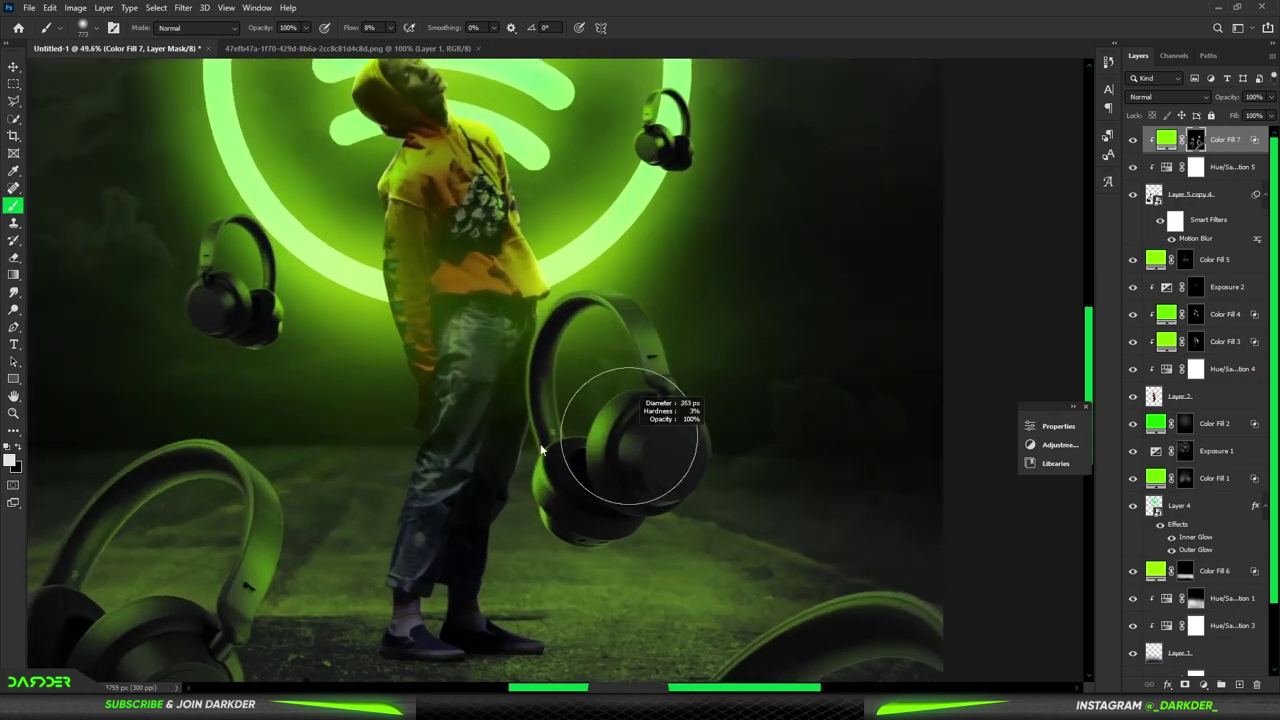
{"action": "scroll", "coordinate": [545, 487], "scroll_direction": "down", "scroll_amount": 3}
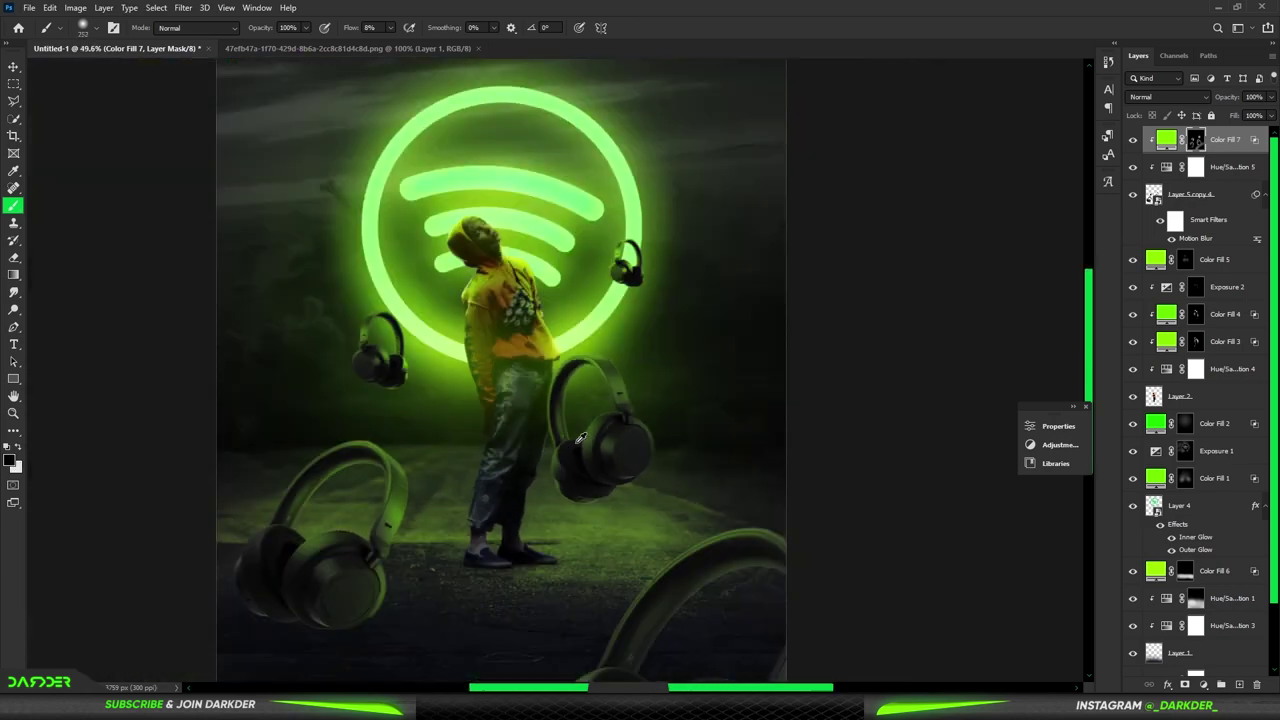
{"action": "scroll", "coordinate": [545, 487], "scroll_direction": "down", "scroll_amount": 1}
{"action": "left_click", "coordinate": [1222, 200]}
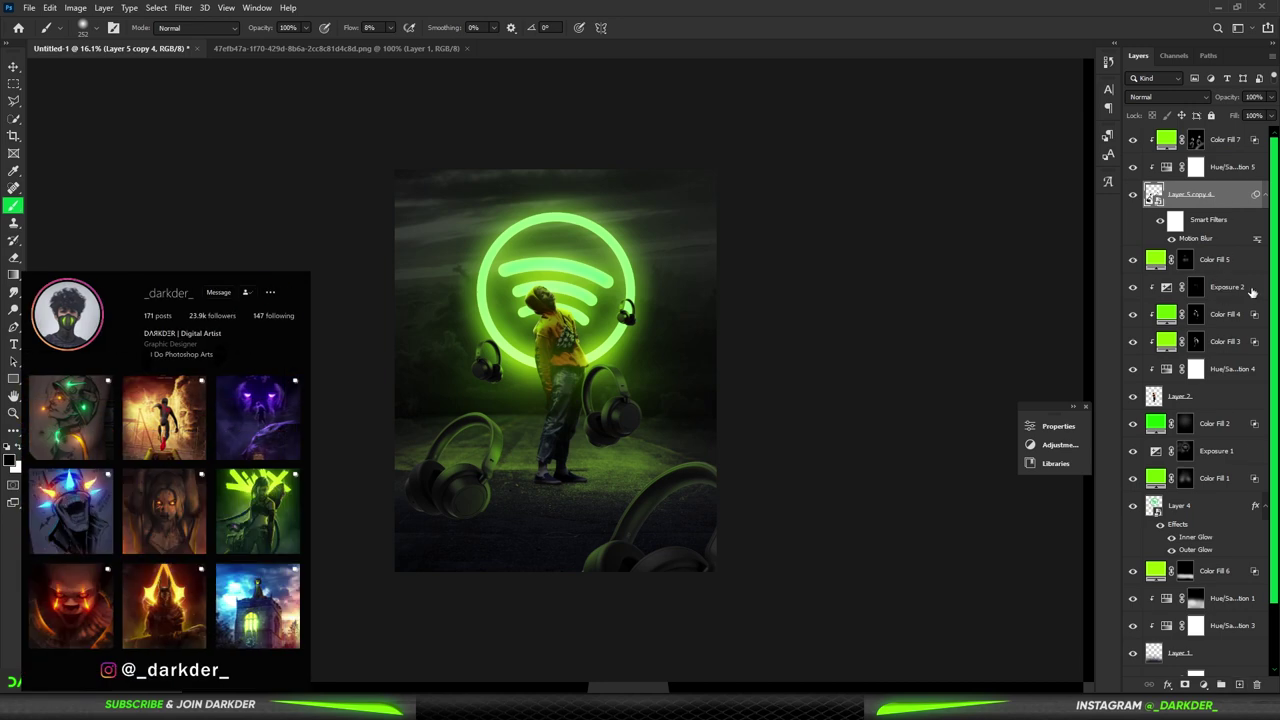
Paint white smoke across the scene with a large smoke brush on a new layer
{"action": "left_click", "coordinate": [1239, 684], "text": "ctrl"}
{"action": "right_click", "coordinate": [515, 325]}
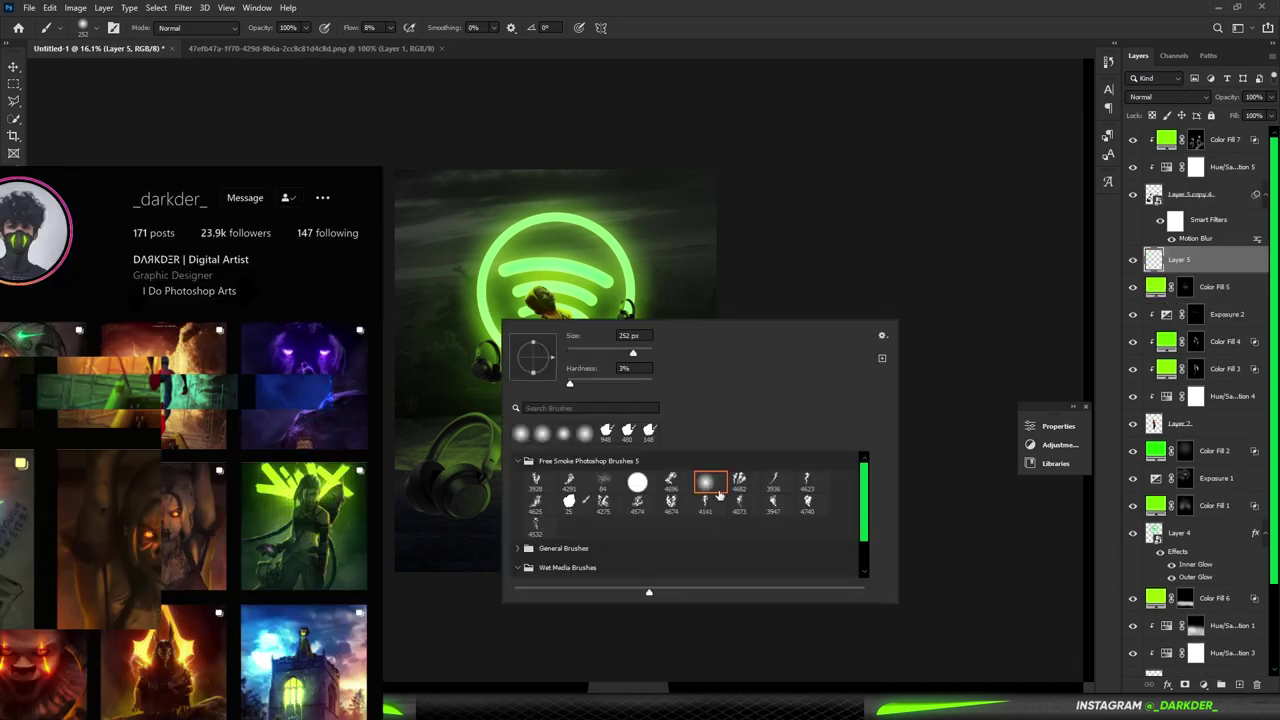
{"action": "double_click", "coordinate": [706, 483]}
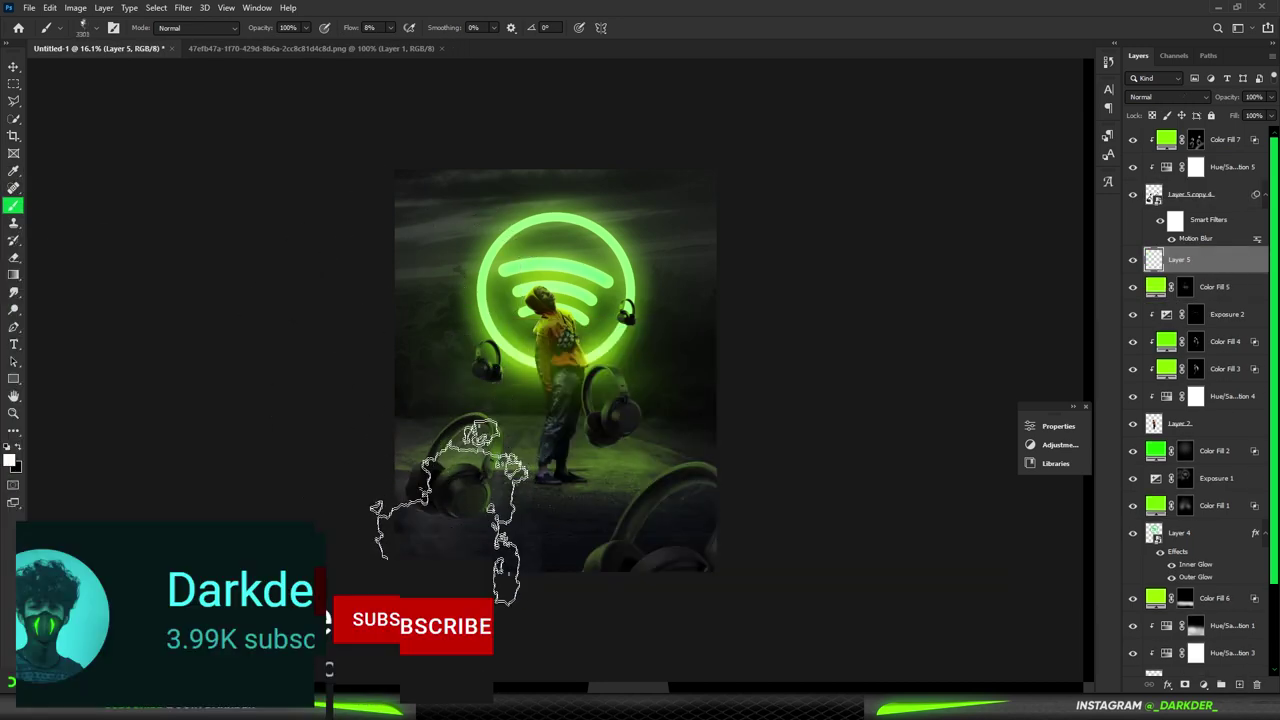
{"action": "left_click_drag", "start_coordinate": [655, 530], "coordinate": [525, 435]}
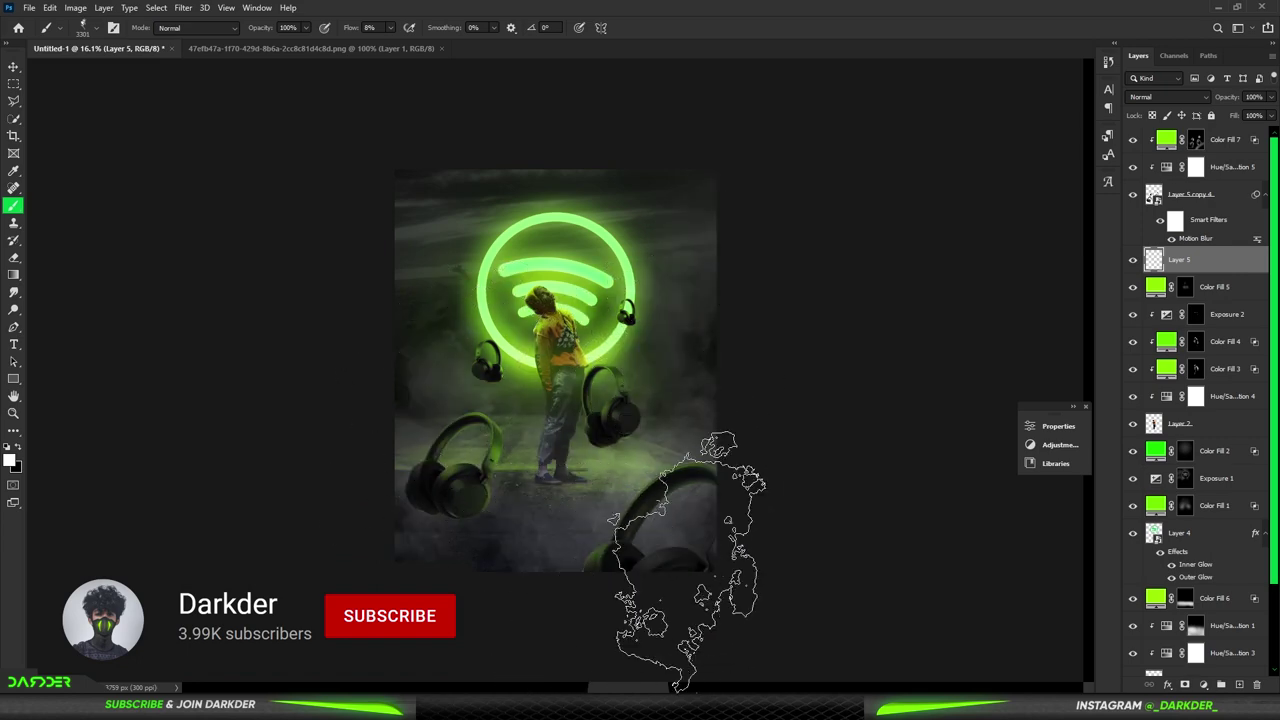
Move the smoke layer beneath Layer 2 and erase smoke from the lower road
{"action": "left_click_drag", "start_coordinate": [1180, 259], "coordinate": [1180, 437]}
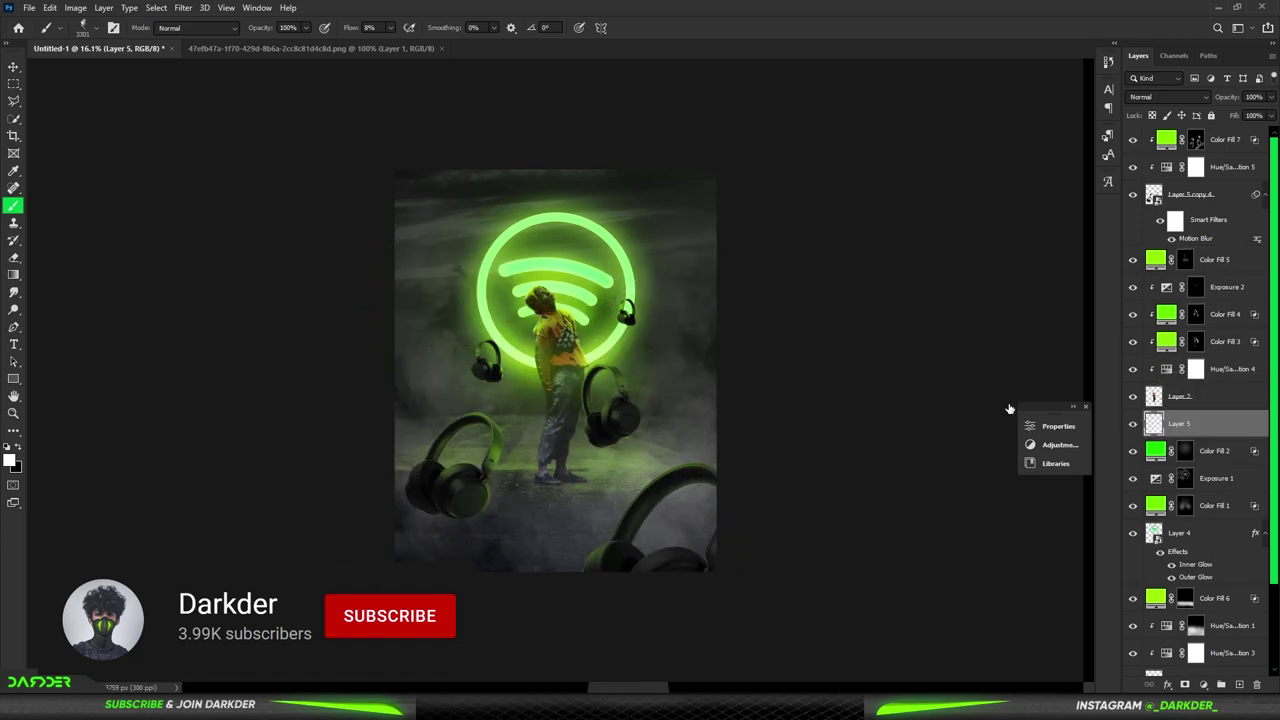
{"action": "key", "text": "e"}
{"action": "mouse_move", "coordinate": [540, 525]}
{"action": "left_mouse_down"}
{"action": "mouse_move", "coordinate": [729, 414]}
{"action": "mouse_move", "coordinate": [400, 457]}
{"action": "mouse_move", "coordinate": [634, 509]}
{"action": "mouse_move", "coordinate": [746, 238]}
{"action": "left_mouse_up"}
{"action": "scroll", "coordinate": [746, 238], "scroll_direction": "down", "scroll_amount": 1}
Add a Hue/Saturation adjustment above Color Fill 7 with Lightness -66
{"action": "left_click", "coordinate": [13, 66]}
{"action": "left_click", "coordinate": [300, 194]}
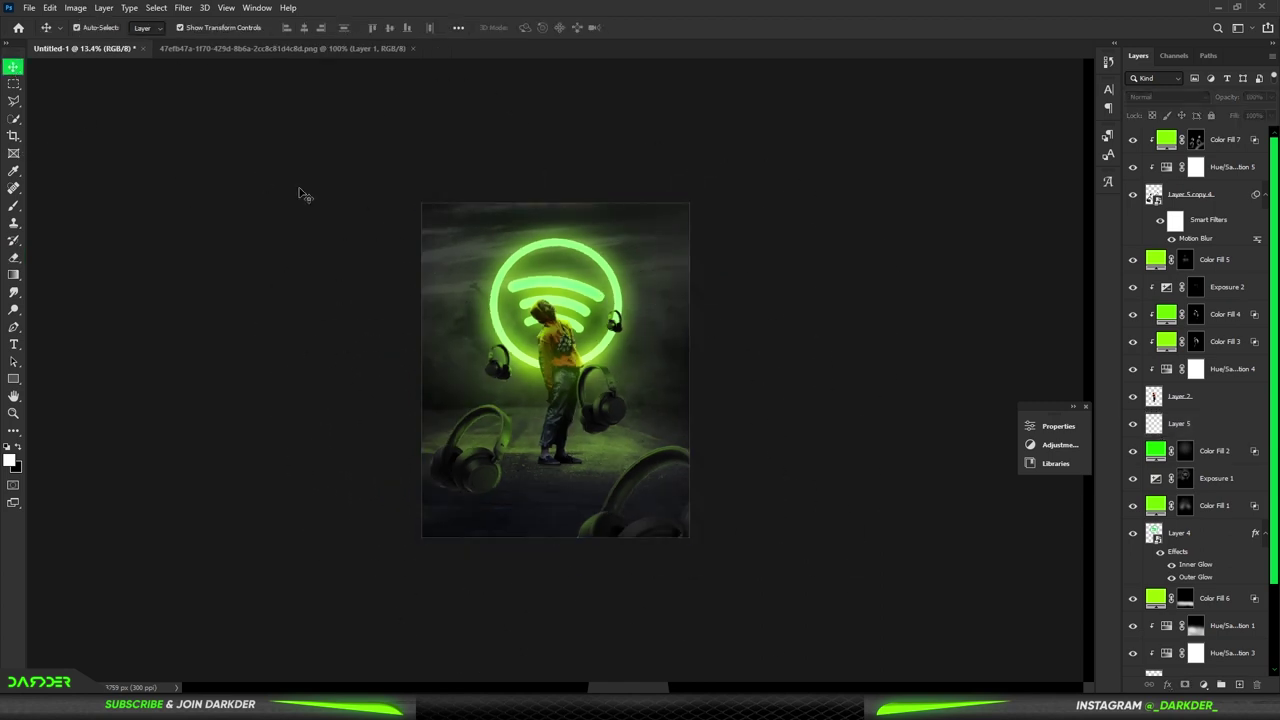
{"action": "left_click", "coordinate": [1225, 139]}
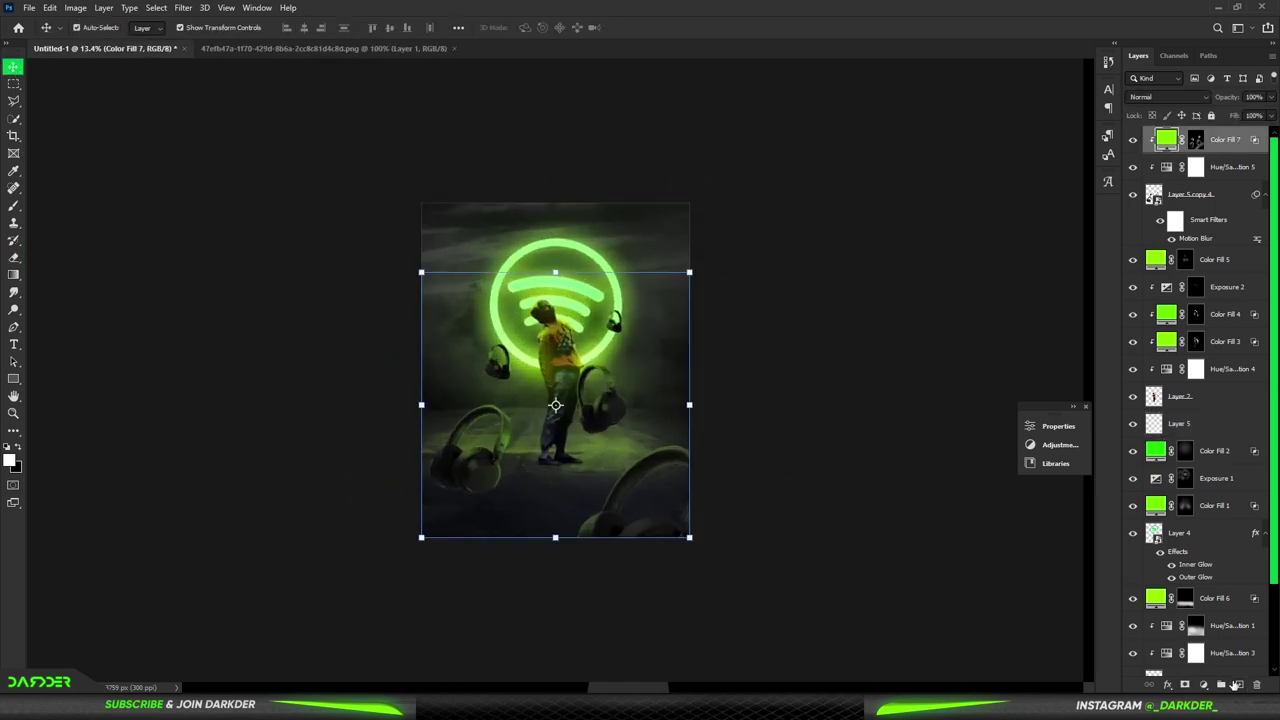
{"action": "left_click", "coordinate": [1203, 684]}
{"action": "left_click", "coordinate": [1180, 557]}
{"action": "left_click_drag", "start_coordinate": [916, 566], "coordinate": [865, 566]}
{"action": "left_click", "coordinate": [993, 419]}
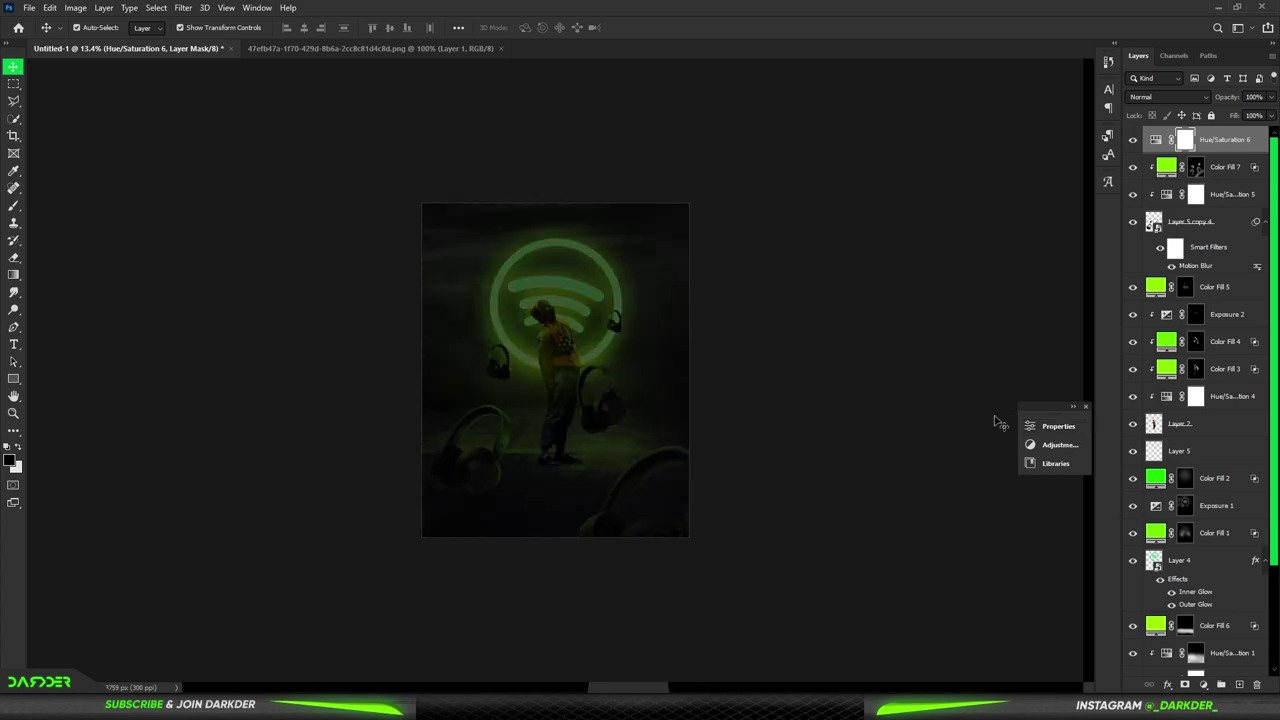
Invert its mask and paint white with a soft round brush around the edges
{"action": "key", "text": "ctrl+i"}
{"action": "key", "text": "b"}
{"action": "right_click", "coordinate": [560, 412]}
{"action": "double_click", "coordinate": [760, 572]}
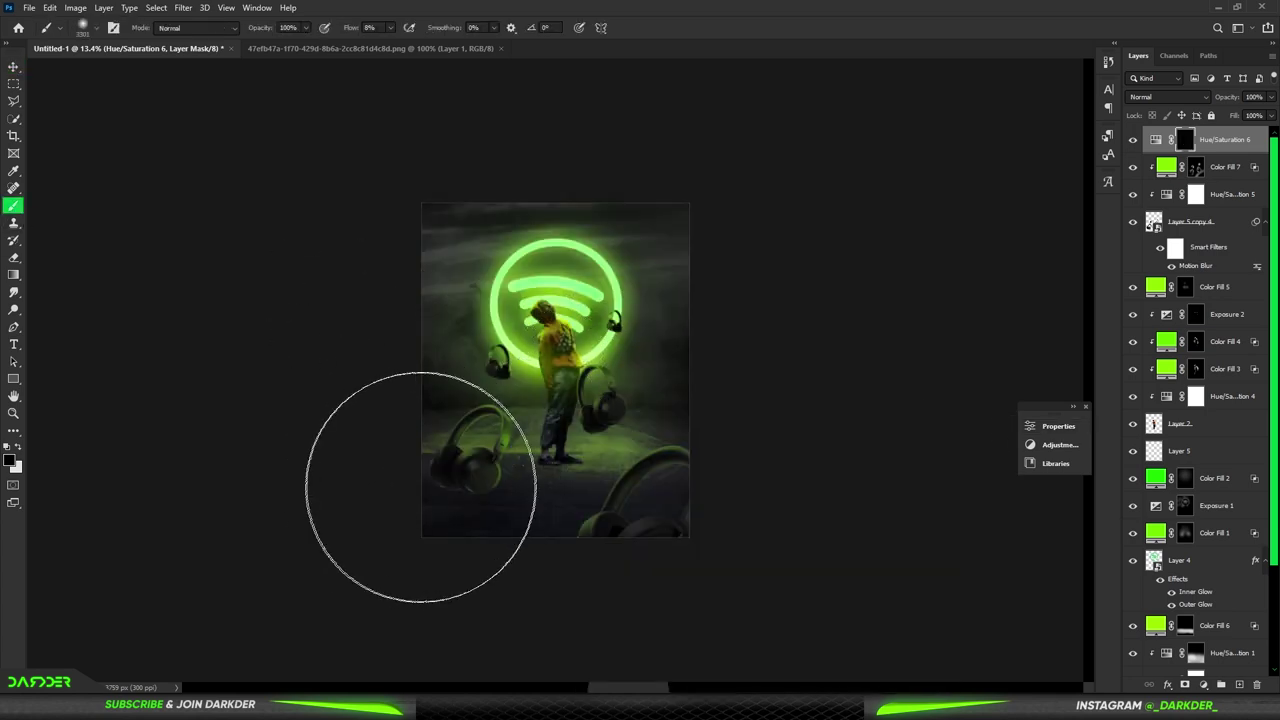
{"action": "key", "text": "x"}
{"action": "left_click_drag", "start_coordinate": [662, 538], "coordinate": [612, 581]}
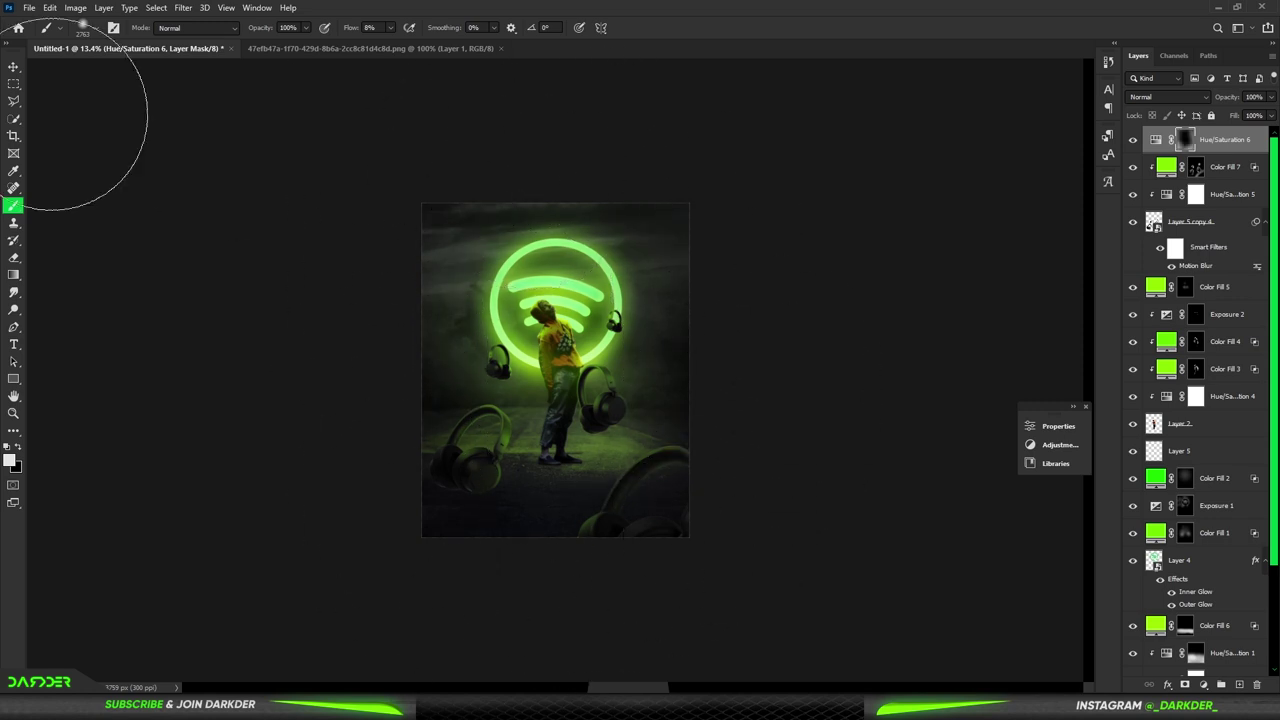
{"action": "left_click", "coordinate": [13, 66]}
On Layer 4, smudge green drips down from the bottom and lower right of the Spotify ring
{"action": "left_click", "coordinate": [1190, 560]}
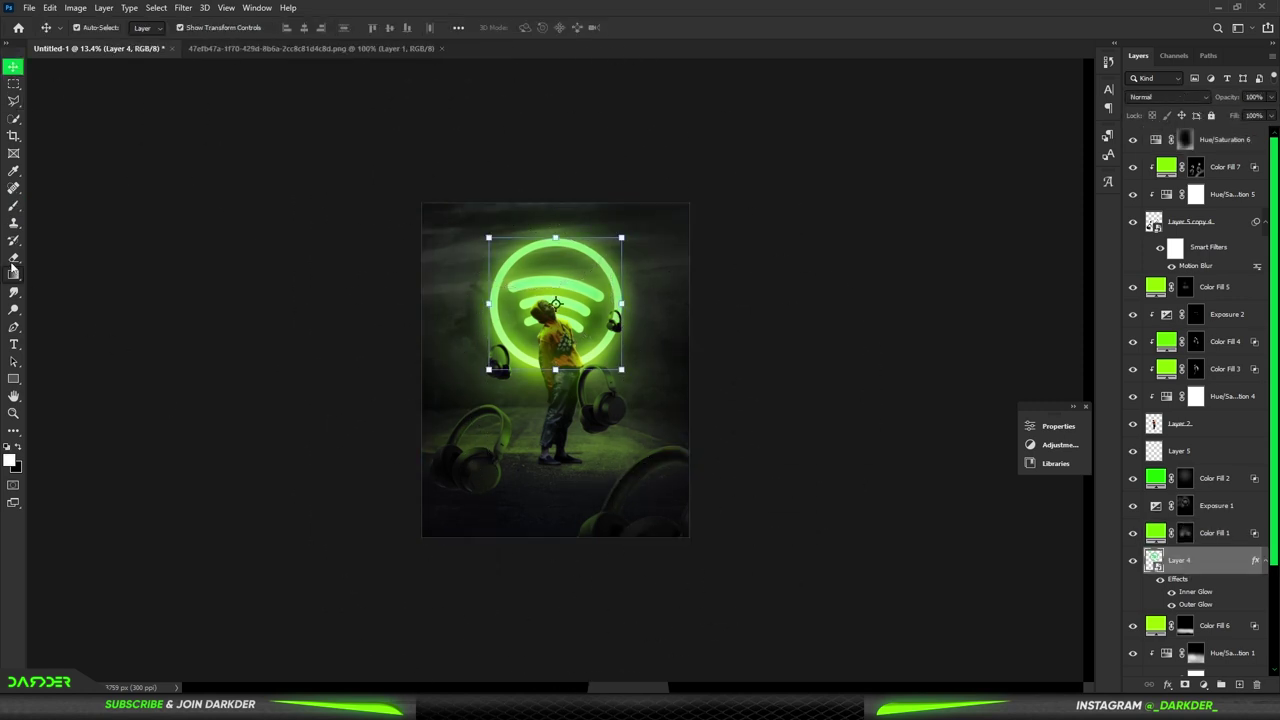
{"action": "left_click", "coordinate": [14, 291]}
{"action": "scroll", "coordinate": [516, 385], "scroll_direction": "up", "scroll_amount": 3}
{"action": "scroll", "coordinate": [594, 277], "scroll_direction": "down", "scroll_amount": 1}
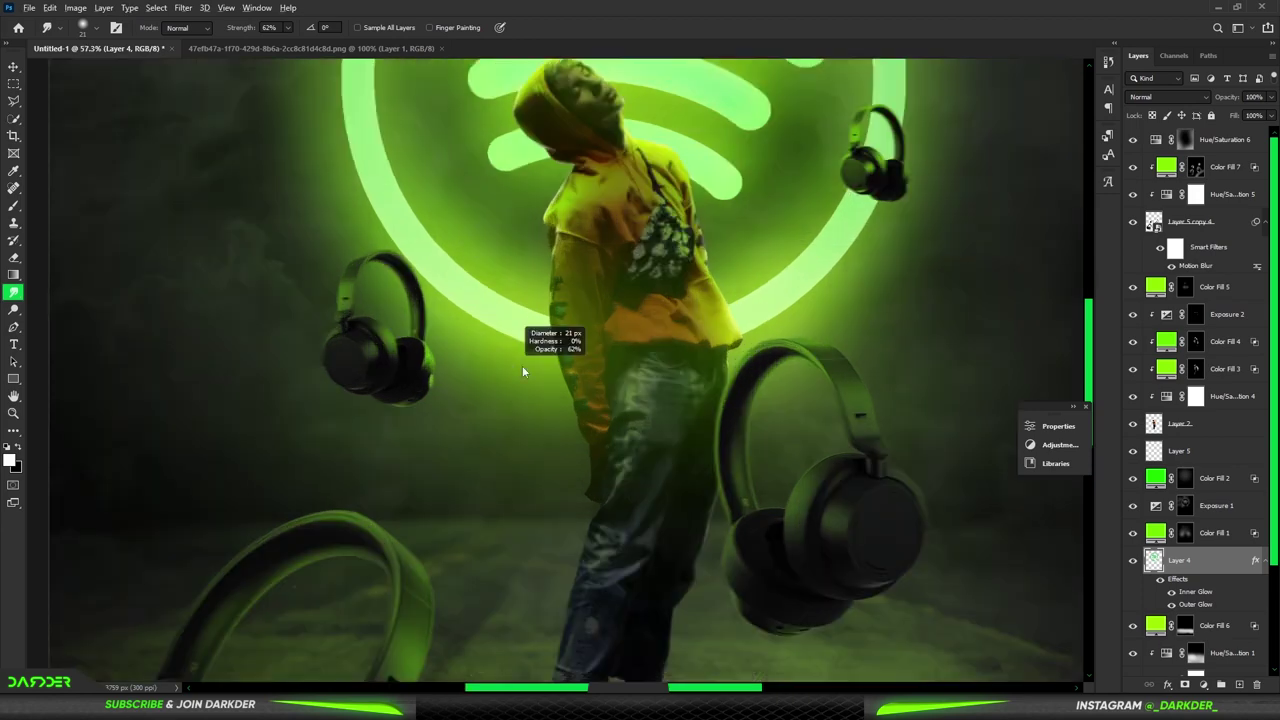
{"action": "mouse_move", "coordinate": [543, 337]}
{"action": "left_mouse_down"}
{"action": "mouse_move", "coordinate": [531, 531]}
{"action": "mouse_move", "coordinate": [557, 537]}
{"action": "left_mouse_up"}
{"action": "scroll", "coordinate": [551, 523], "scroll_direction": "down", "scroll_amount": 1}
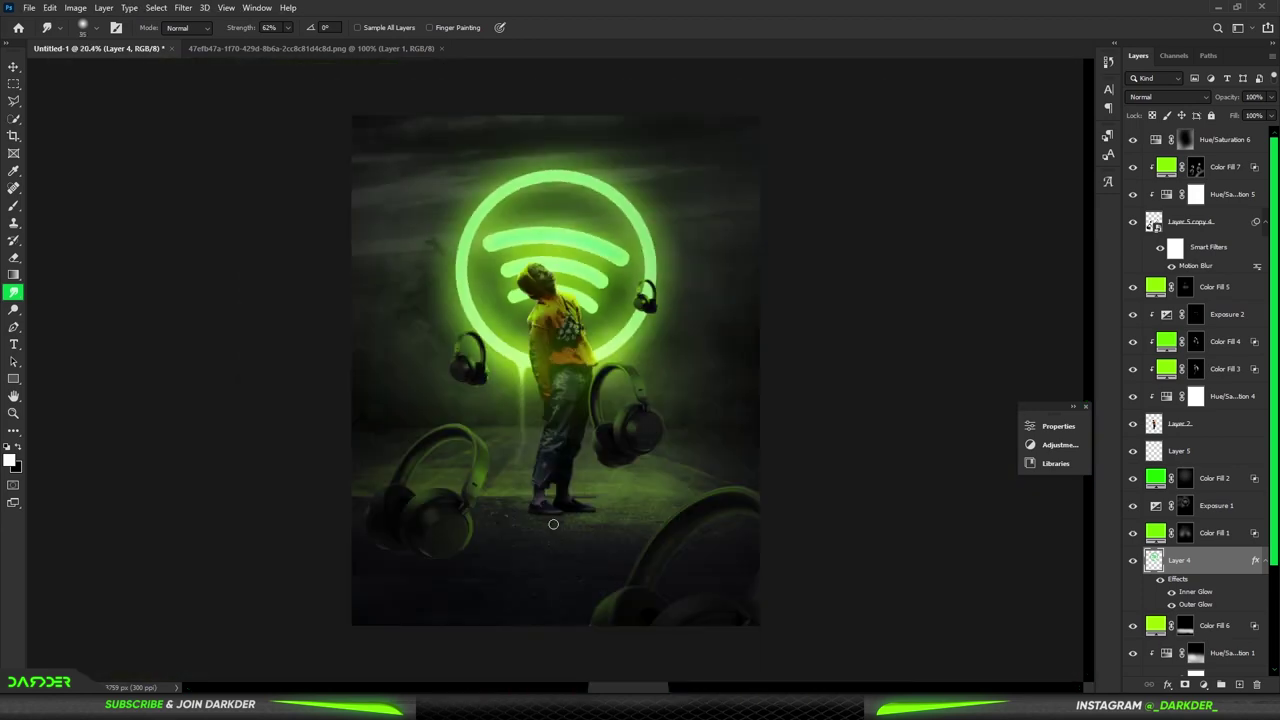
{"action": "scroll", "coordinate": [506, 423], "scroll_direction": "up", "scroll_amount": 1}
{"action": "left_click_drag", "start_coordinate": [680, 287], "coordinate": [688, 470]}
{"action": "scroll", "coordinate": [712, 383], "scroll_direction": "down", "scroll_amount": 6}
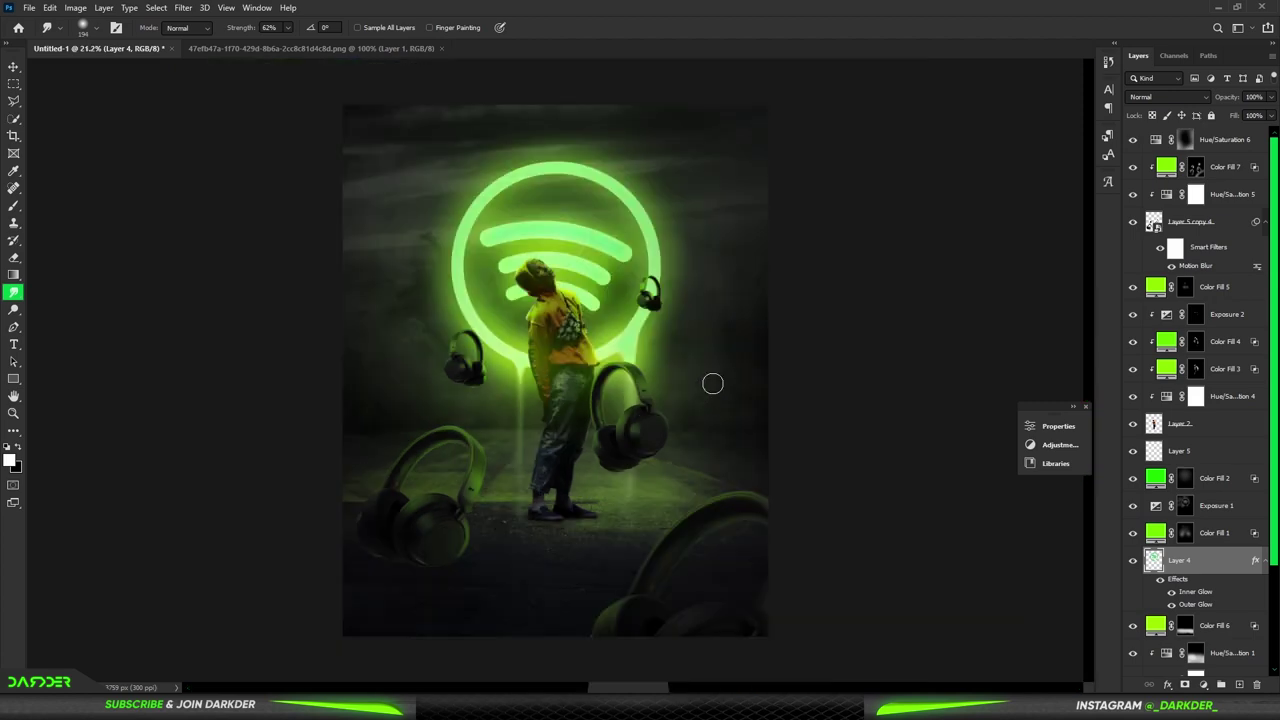
{"action": "scroll", "coordinate": [434, 294], "scroll_direction": "up", "scroll_amount": 5}
{"action": "scroll", "coordinate": [460, 270], "scroll_direction": "up", "scroll_amount": 1}
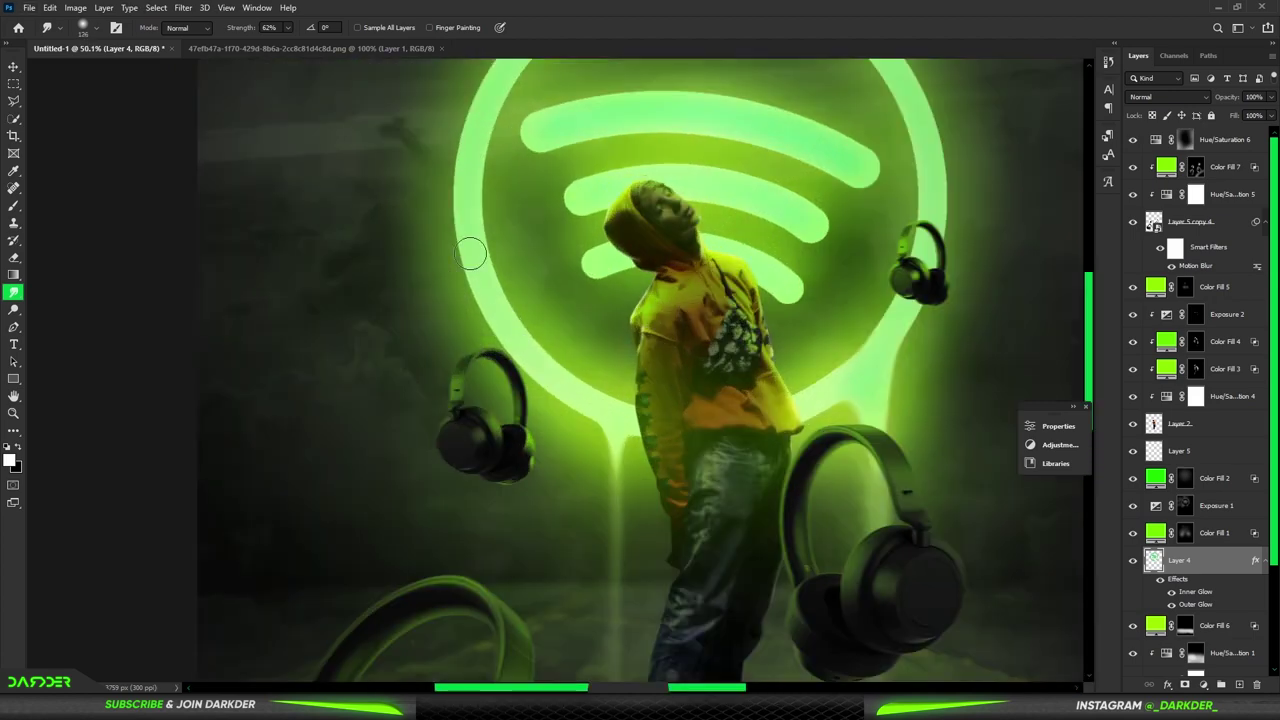
{"action": "scroll", "coordinate": [513, 590], "scroll_direction": "down", "scroll_amount": 5}
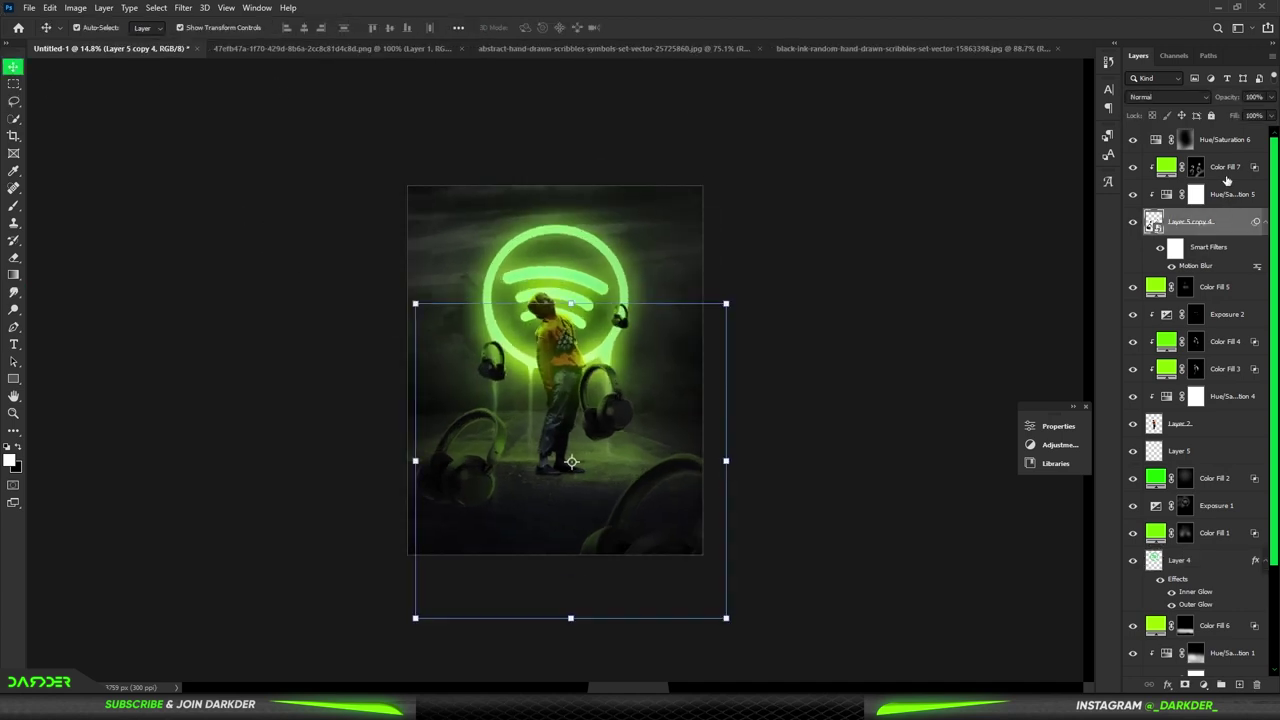
Add a clipped Exposure adjustment with raised exposure and an inverted, hiding mask
{"action": "left_click", "coordinate": [1203, 684]}
{"action": "left_click", "coordinate": [1205, 548]}
{"action": "left_click", "coordinate": [917, 648]}
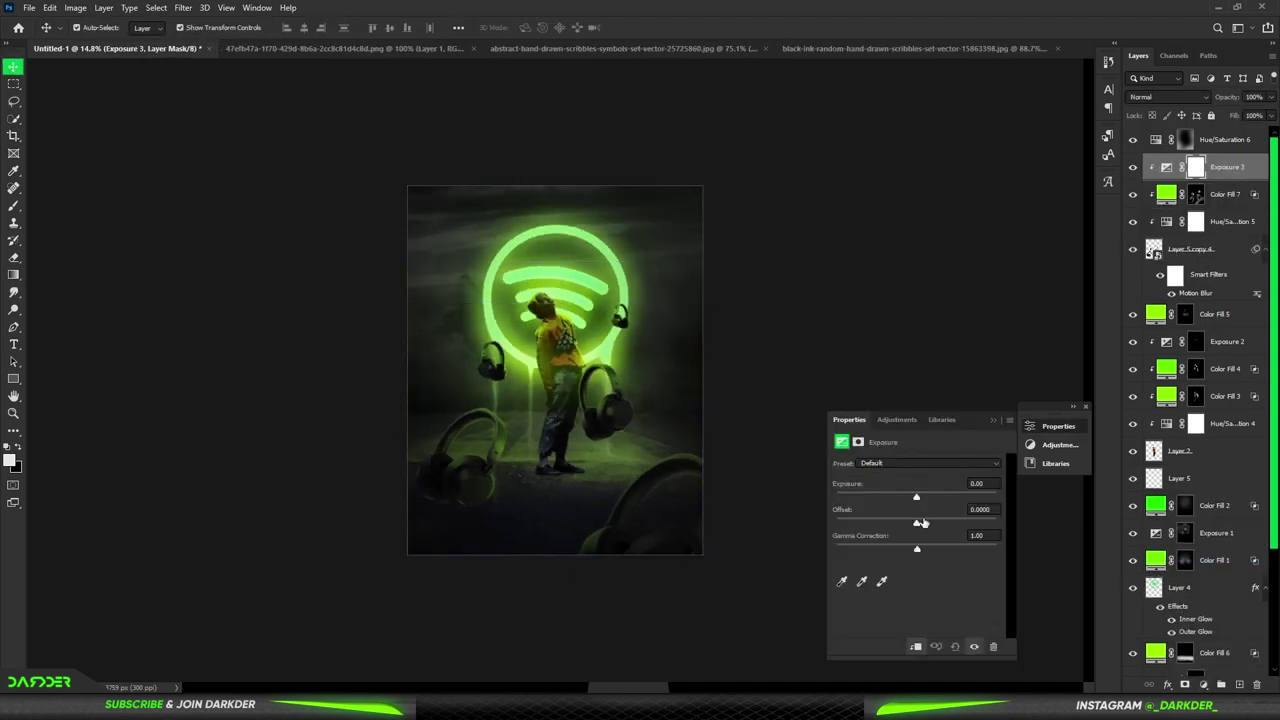
{"action": "left_click_drag", "start_coordinate": [916, 497], "coordinate": [955, 497]}
{"action": "left_click", "coordinate": [993, 420]}
{"action": "key", "text": "ctrl+i"}
With a small white brush, brighten the left headphone's band and the right headband edge
{"action": "scroll", "coordinate": [490, 360], "scroll_direction": "up", "scroll_amount": 5}
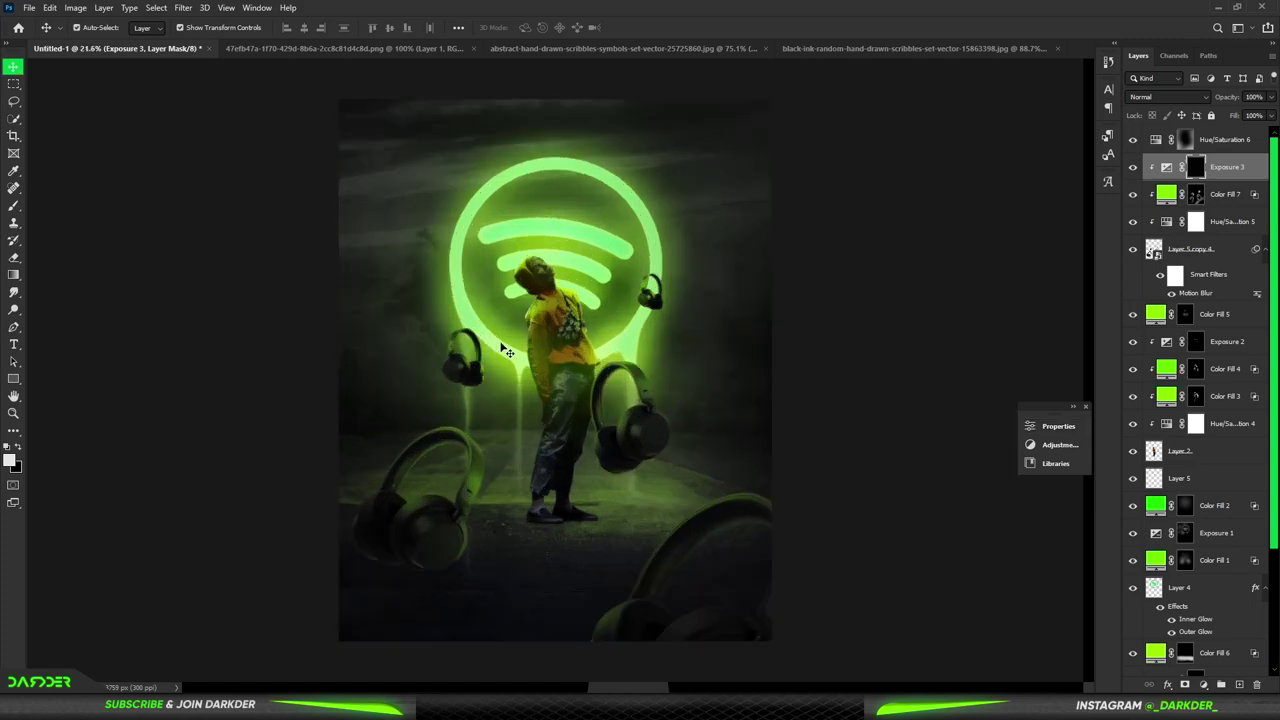
{"action": "key", "text": "b"}
{"action": "right_click", "coordinate": [535, 318]}
{"action": "left_click_drag", "start_coordinate": [676, 348], "coordinate": [596, 348]}
{"action": "key", "text": "Return"}
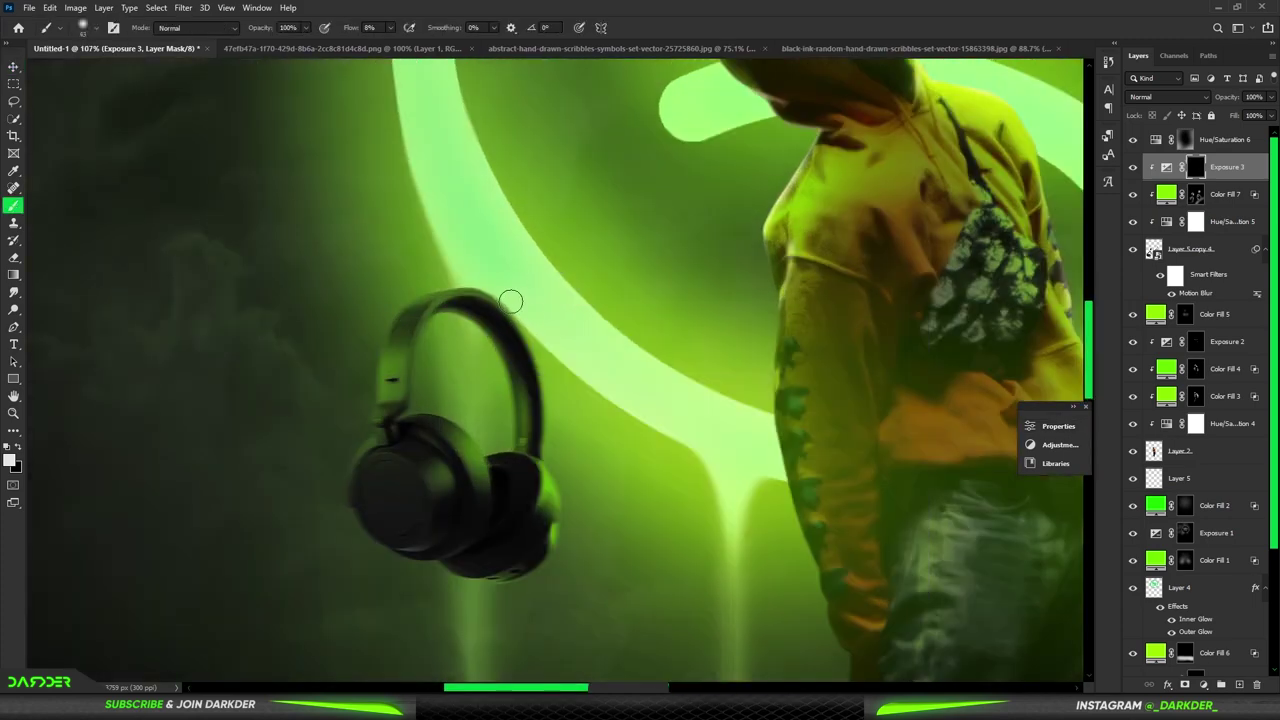
{"action": "left_click_drag", "start_coordinate": [555, 425], "coordinate": [452, 269]}
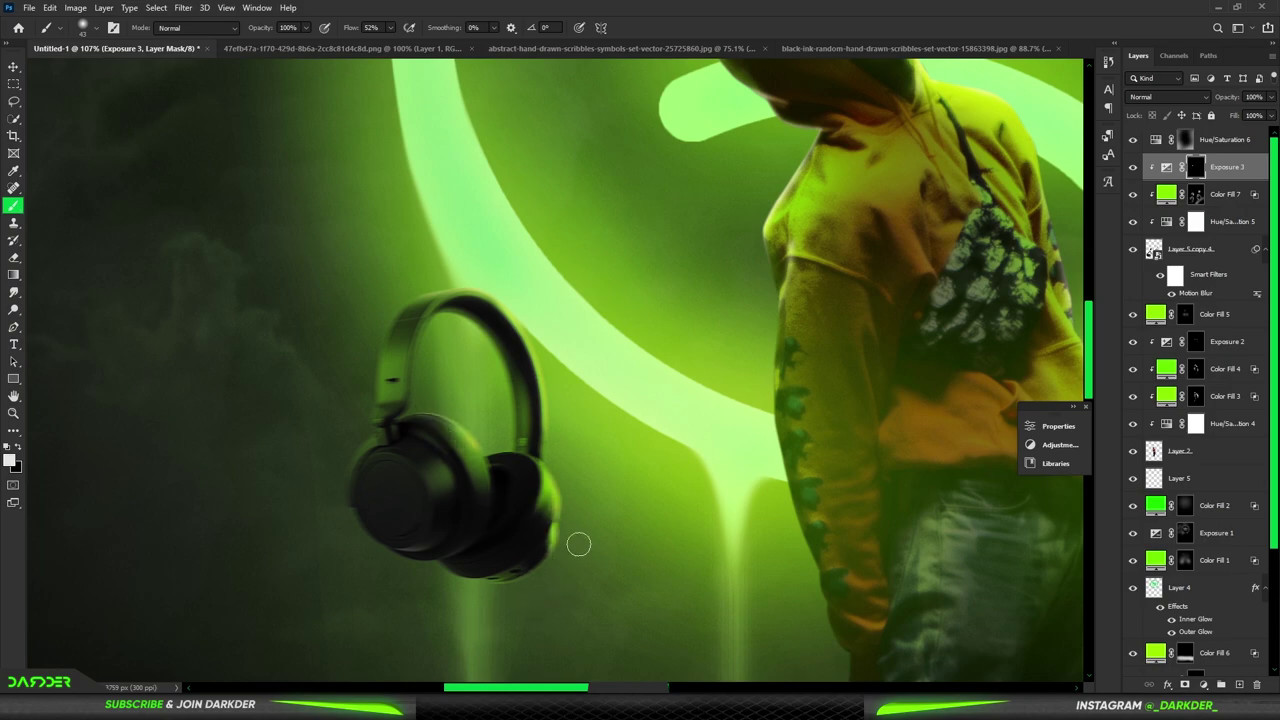
{"action": "scroll", "coordinate": [578, 544], "scroll_direction": "down", "scroll_amount": 5}
{"action": "scroll", "coordinate": [700, 300], "scroll_direction": "up", "scroll_amount": 6}
{"action": "mouse_move", "coordinate": [680, 440]}
{"action": "left_mouse_down"}
{"action": "mouse_move", "coordinate": [768, 283]}
{"action": "mouse_move", "coordinate": [749, 371]}
{"action": "mouse_move", "coordinate": [751, 557]}
{"action": "left_mouse_up"}
Brighten the front headphone's band and ear cup and the left headphone's band edge
{"action": "scroll", "coordinate": [826, 401], "scroll_direction": "down", "scroll_amount": 3}
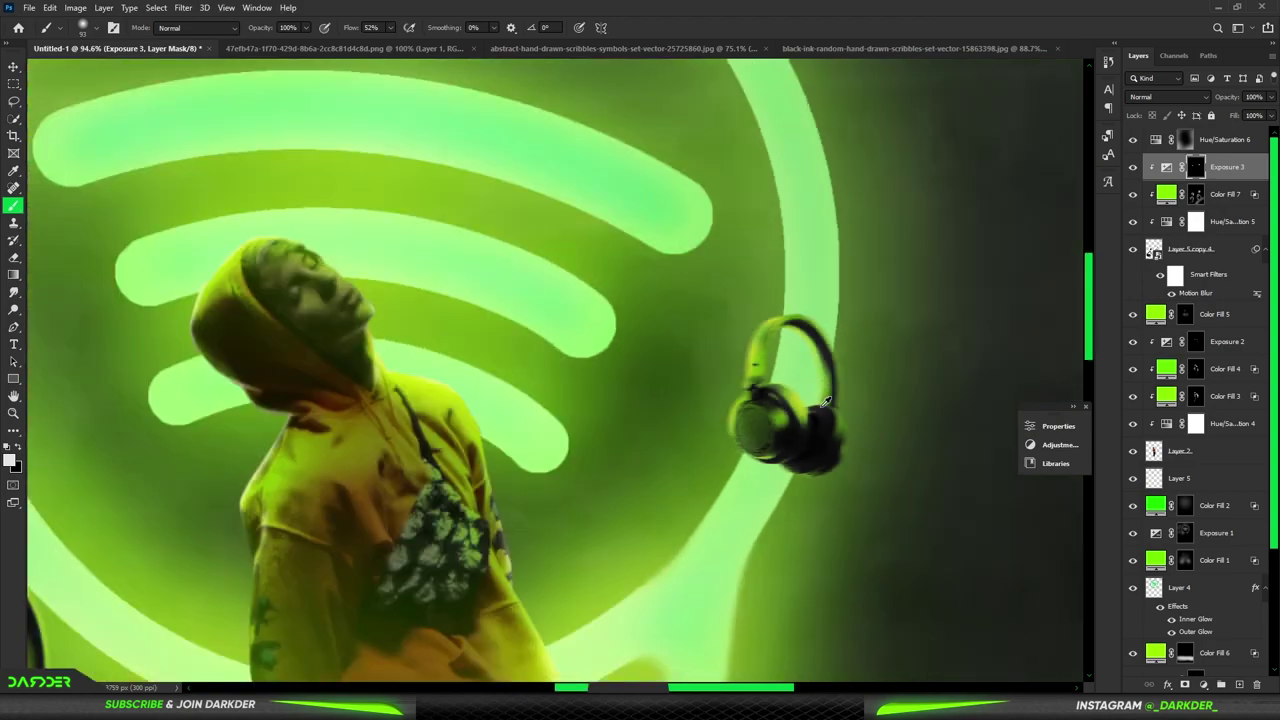
{"action": "scroll", "coordinate": [826, 401], "scroll_direction": "down", "scroll_amount": 3}
{"action": "scroll", "coordinate": [660, 318], "scroll_direction": "up", "scroll_amount": 2}
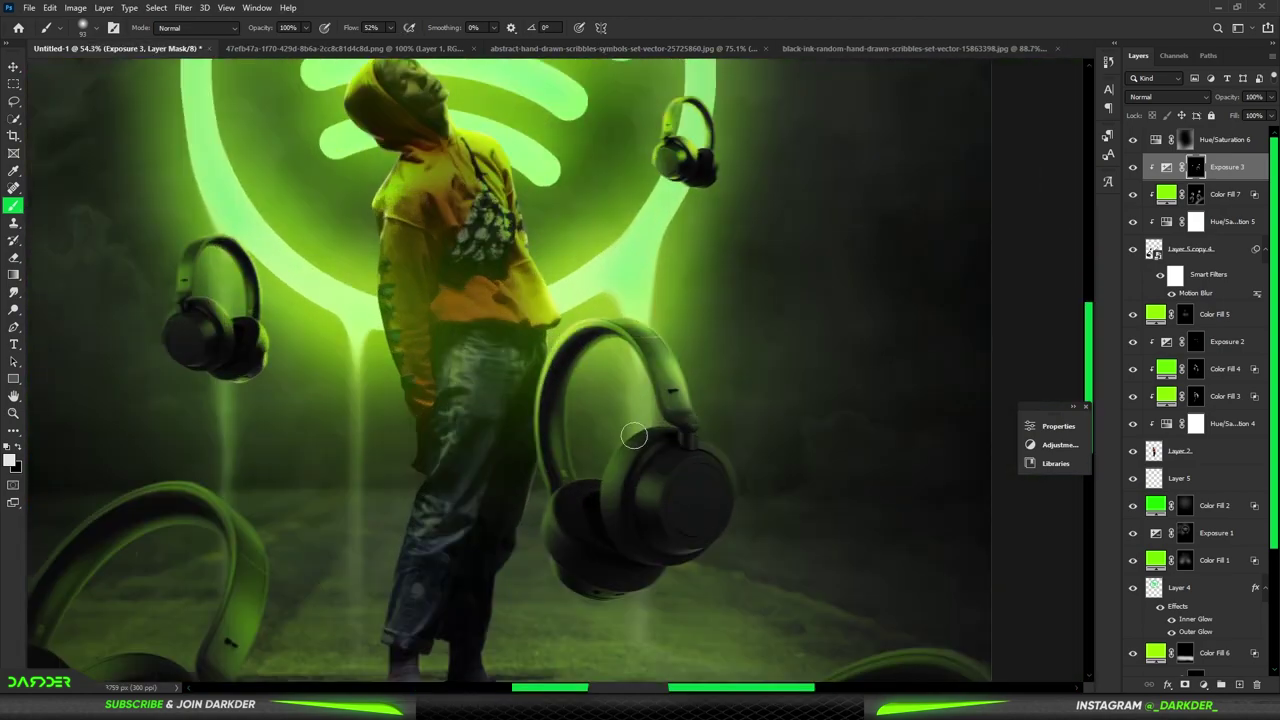
{"action": "left_click_drag", "start_coordinate": [586, 326], "coordinate": [608, 517]}
{"action": "scroll", "coordinate": [540, 596], "scroll_direction": "down", "scroll_amount": 3}
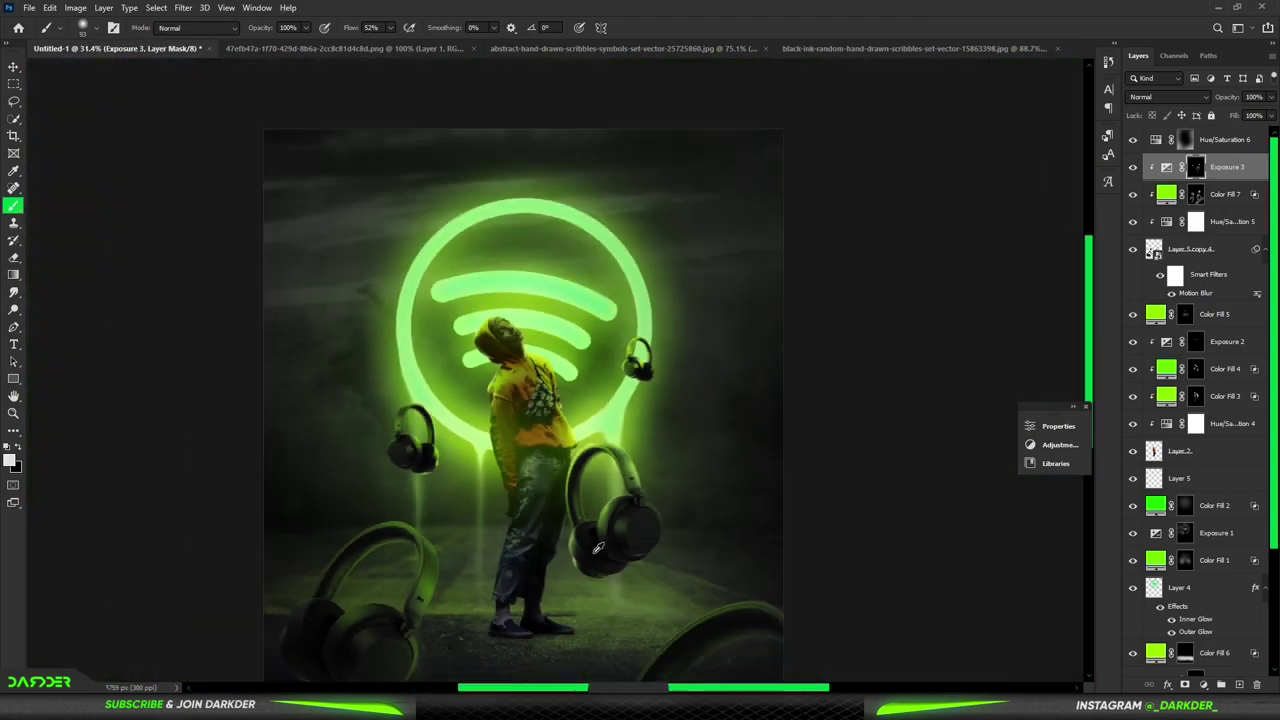
{"action": "scroll", "coordinate": [451, 486], "scroll_direction": "up", "scroll_amount": 2}
{"action": "scroll", "coordinate": [451, 486], "scroll_direction": "up", "scroll_amount": 2}
{"action": "left_click_drag", "start_coordinate": [455, 400], "coordinate": [434, 505]}
{"action": "scroll", "coordinate": [434, 505], "scroll_direction": "down", "scroll_amount": 3}
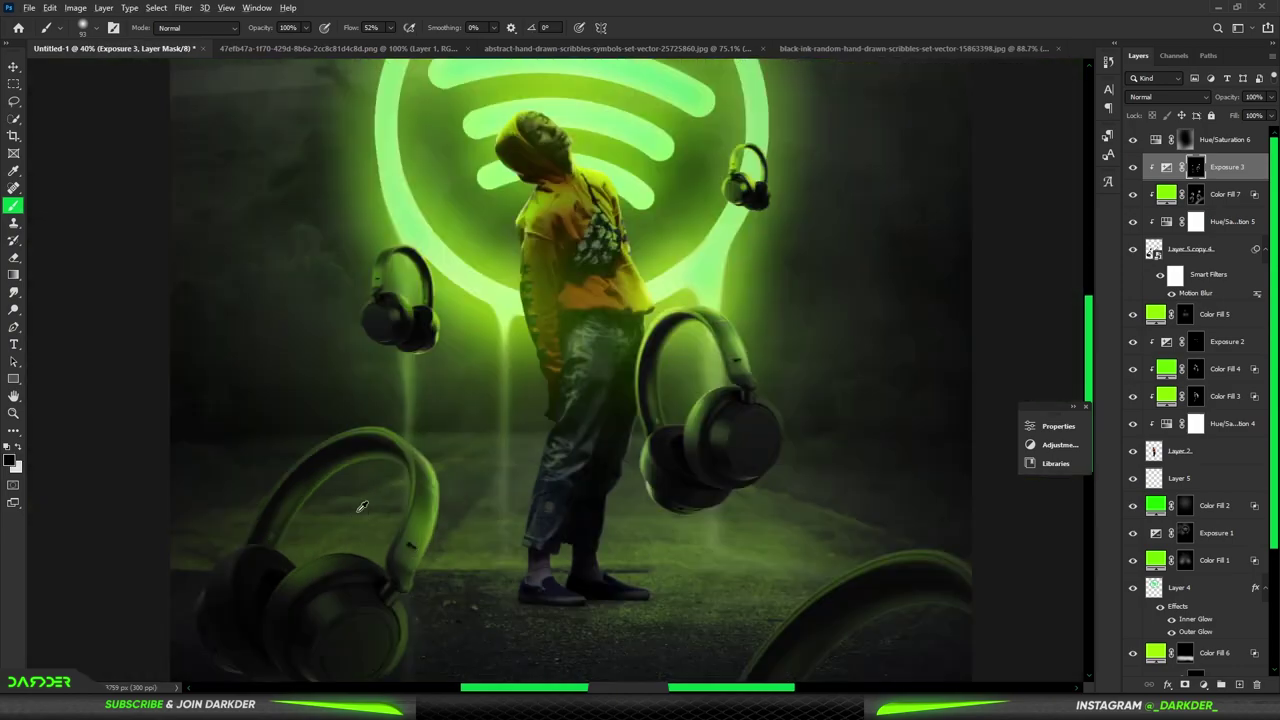
{"action": "scroll", "coordinate": [394, 420], "scroll_direction": "up", "scroll_amount": 3}
Add a bright stroke on the lower-left headphone, leaving black as the painting colour
{"action": "key", "text": "x"}
{"action": "left_click_drag", "start_coordinate": [394, 420], "coordinate": [306, 491]}
{"action": "scroll", "coordinate": [328, 577], "scroll_direction": "down", "scroll_amount": 3}
{"action": "scroll", "coordinate": [437, 463], "scroll_direction": "up", "scroll_amount": 3}
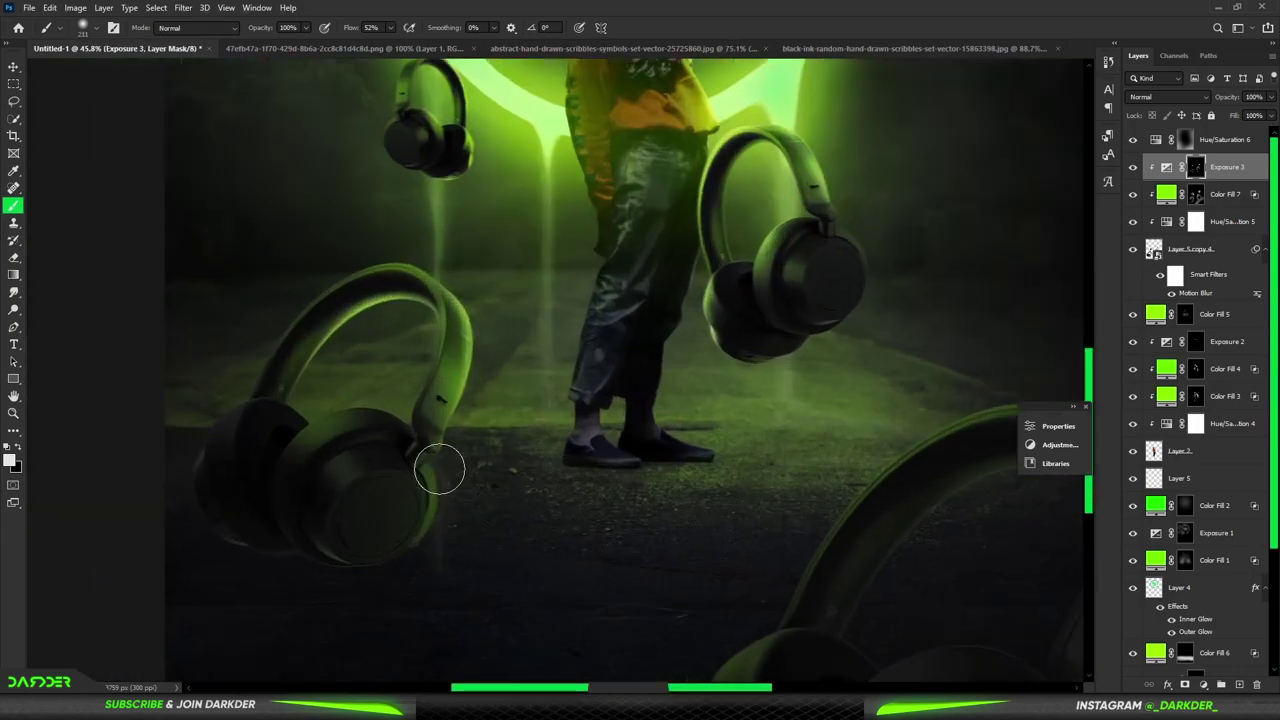
{"action": "scroll", "coordinate": [545, 430], "scroll_direction": "down", "scroll_amount": 3}
{"action": "scroll", "coordinate": [545, 430], "scroll_direction": "up", "scroll_amount": 2}
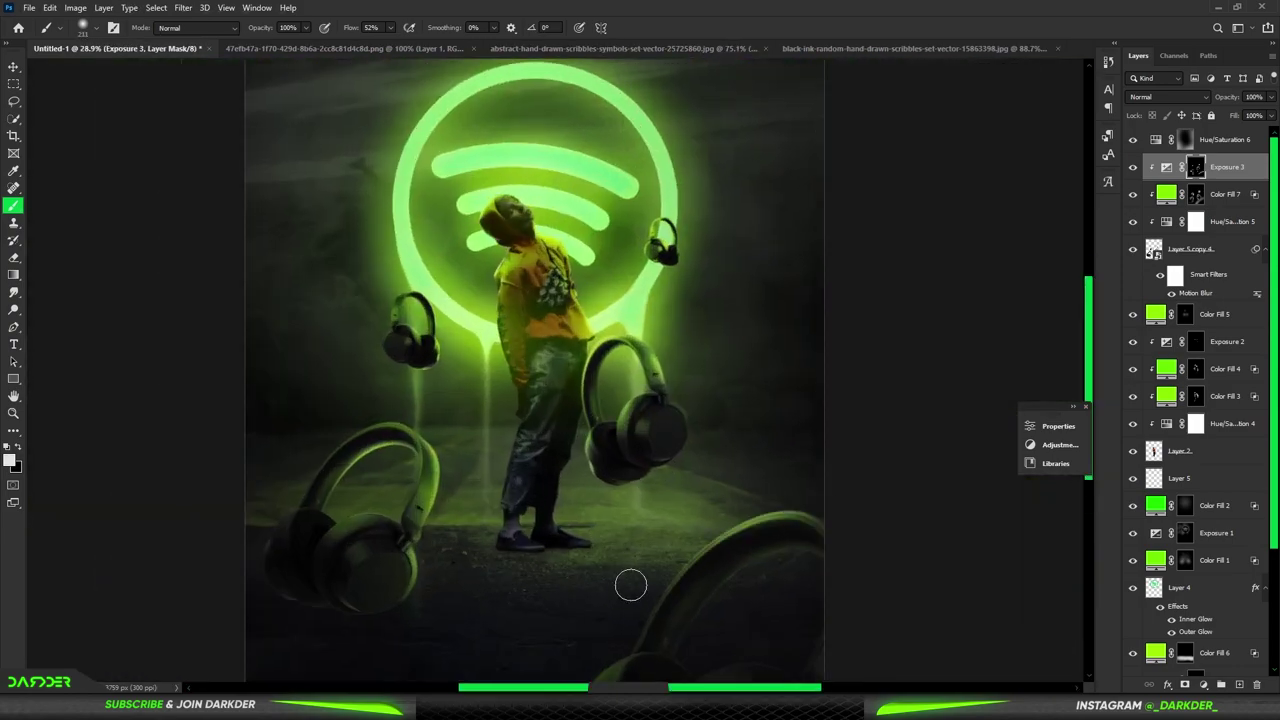
{"action": "key", "text": "x"}
{"action": "scroll", "coordinate": [757, 583], "scroll_direction": "up", "scroll_amount": 1}
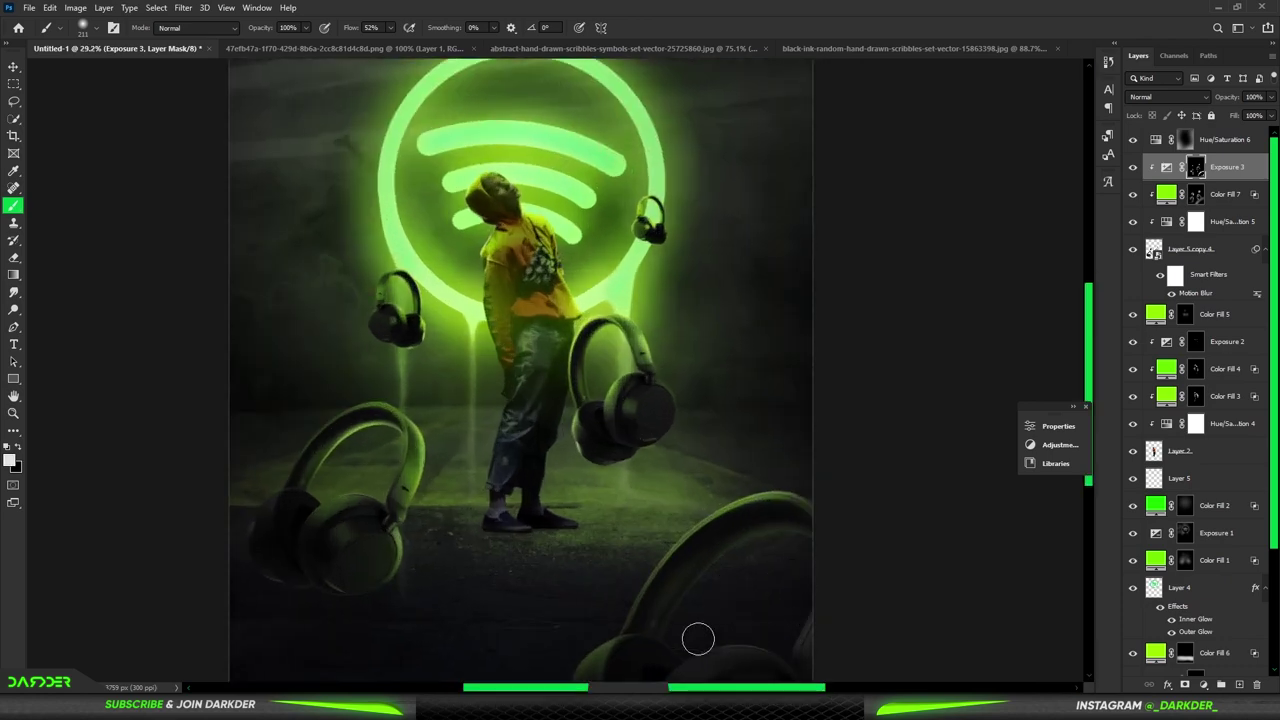
{"action": "key", "text": "x"}
{"action": "scroll", "coordinate": [641, 591], "scroll_direction": "down", "scroll_amount": 2}
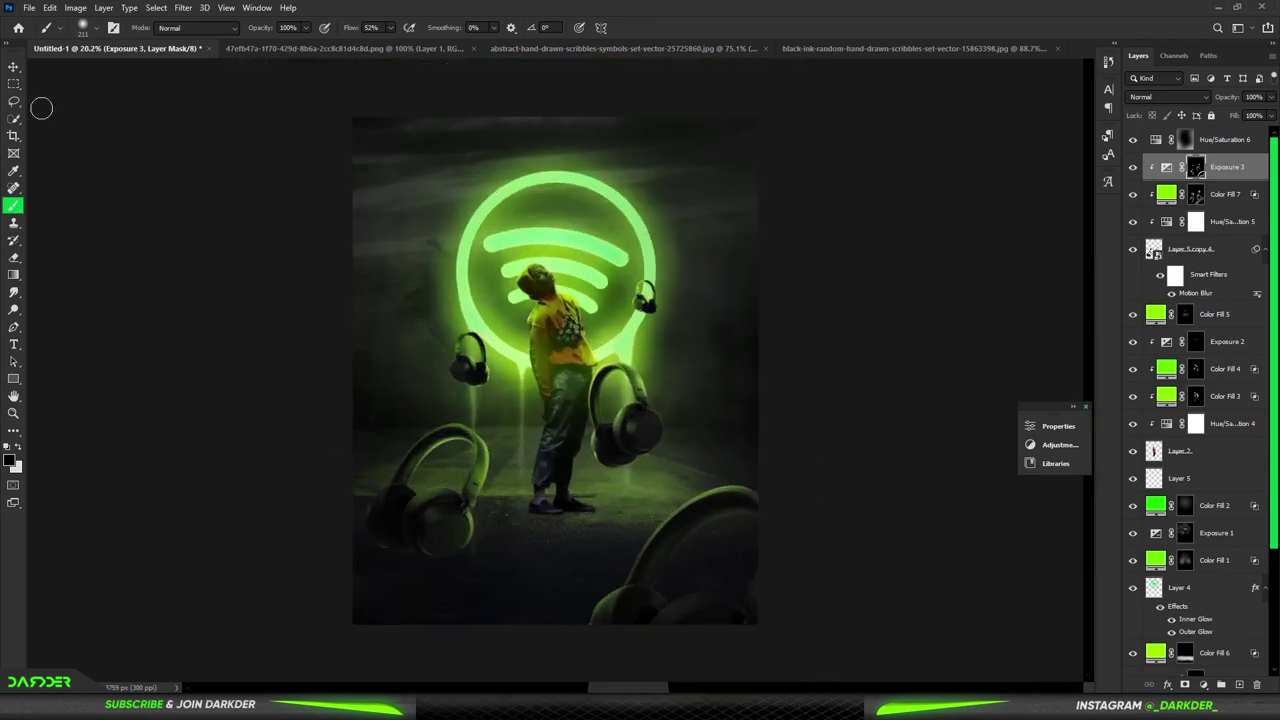